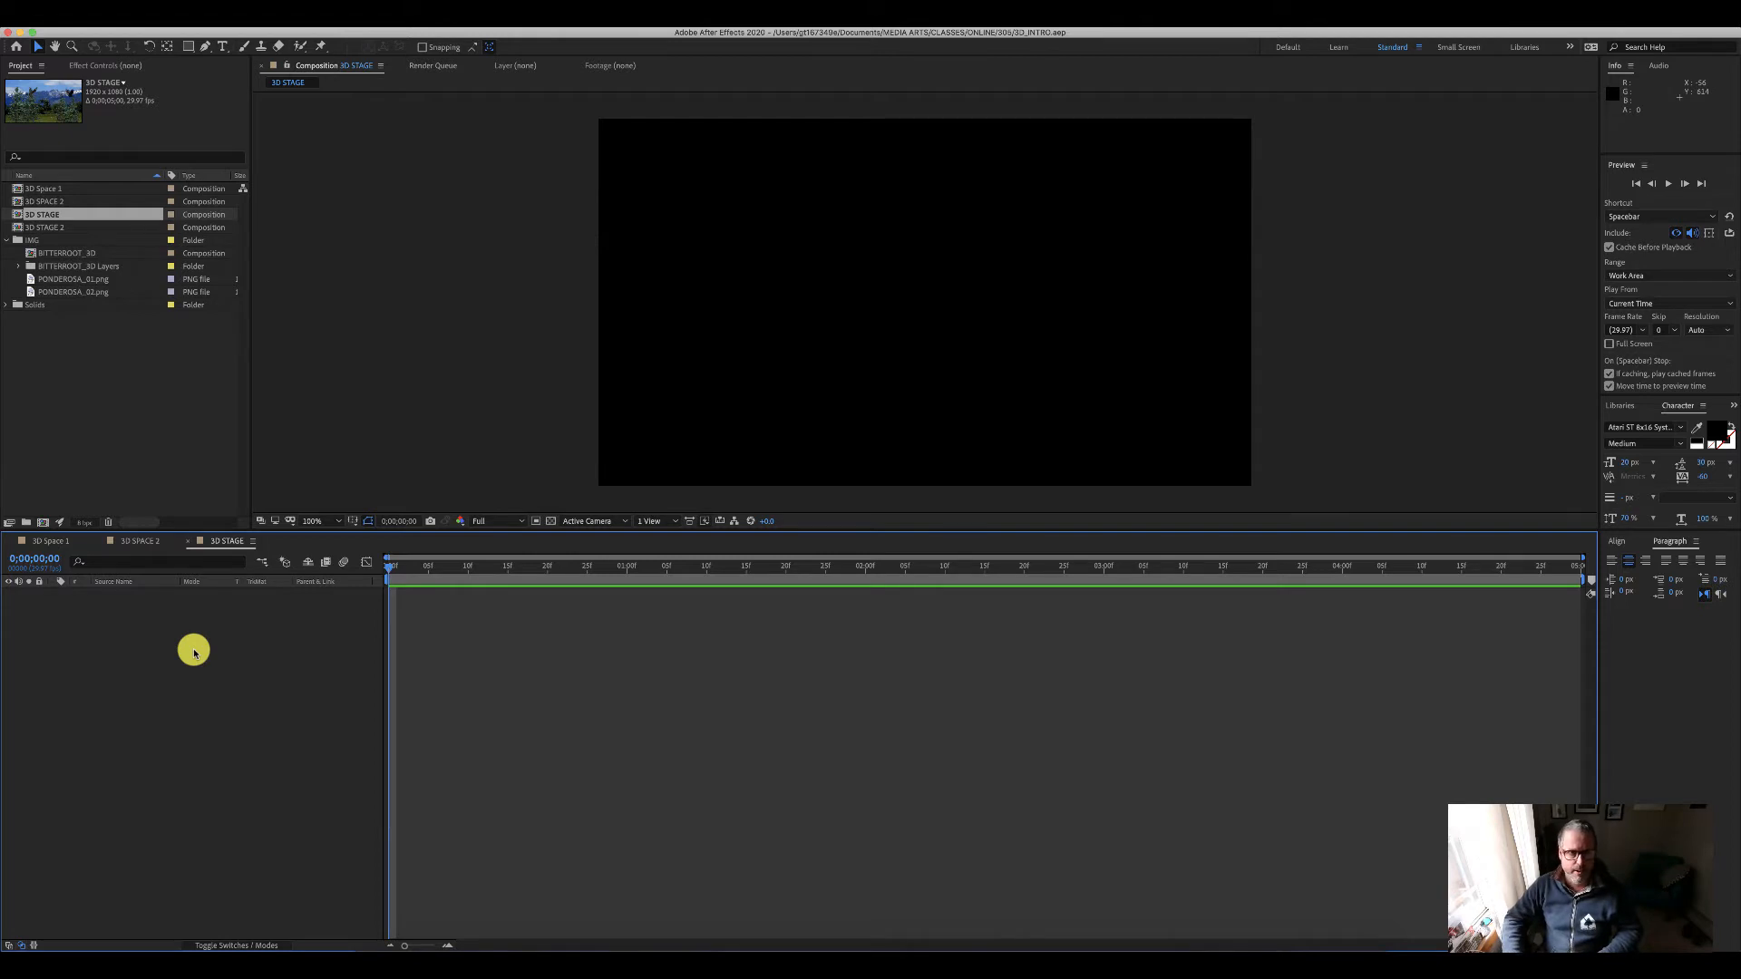
Step: Create a dark gray solid layer at the full 1920 x 1080 px size of the 3D STAGE composition
left_click(246, 20)
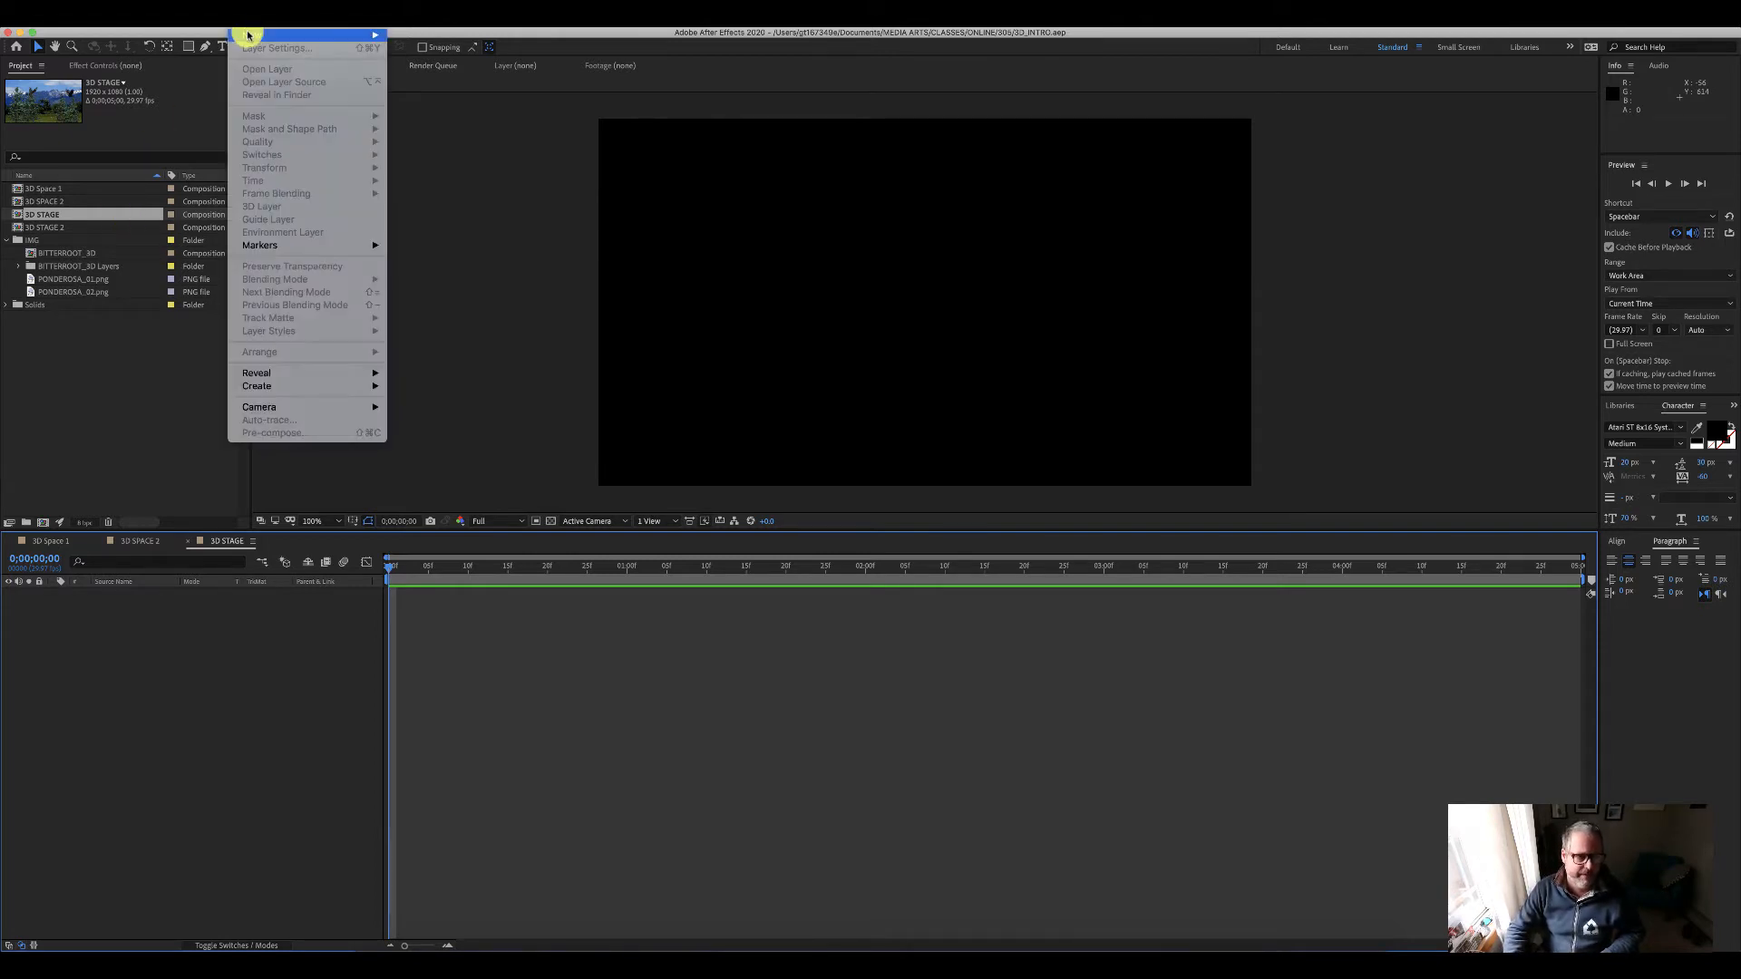
mouse_move(247, 34)
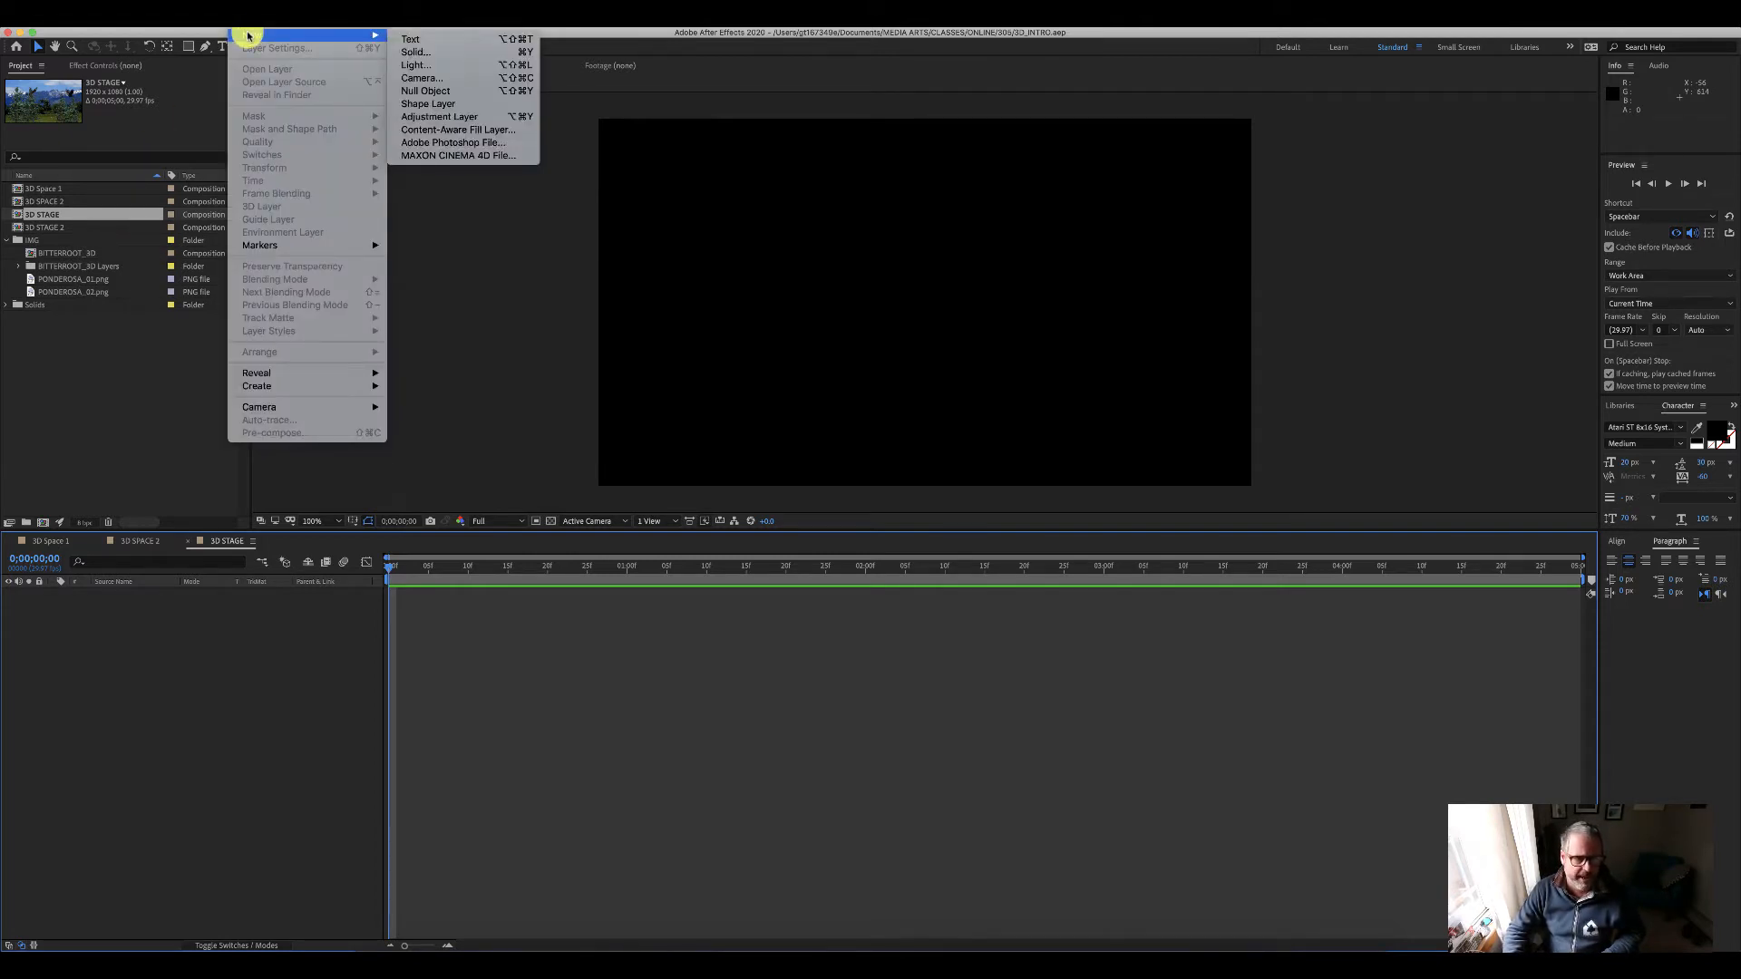
left_click(498, 52)
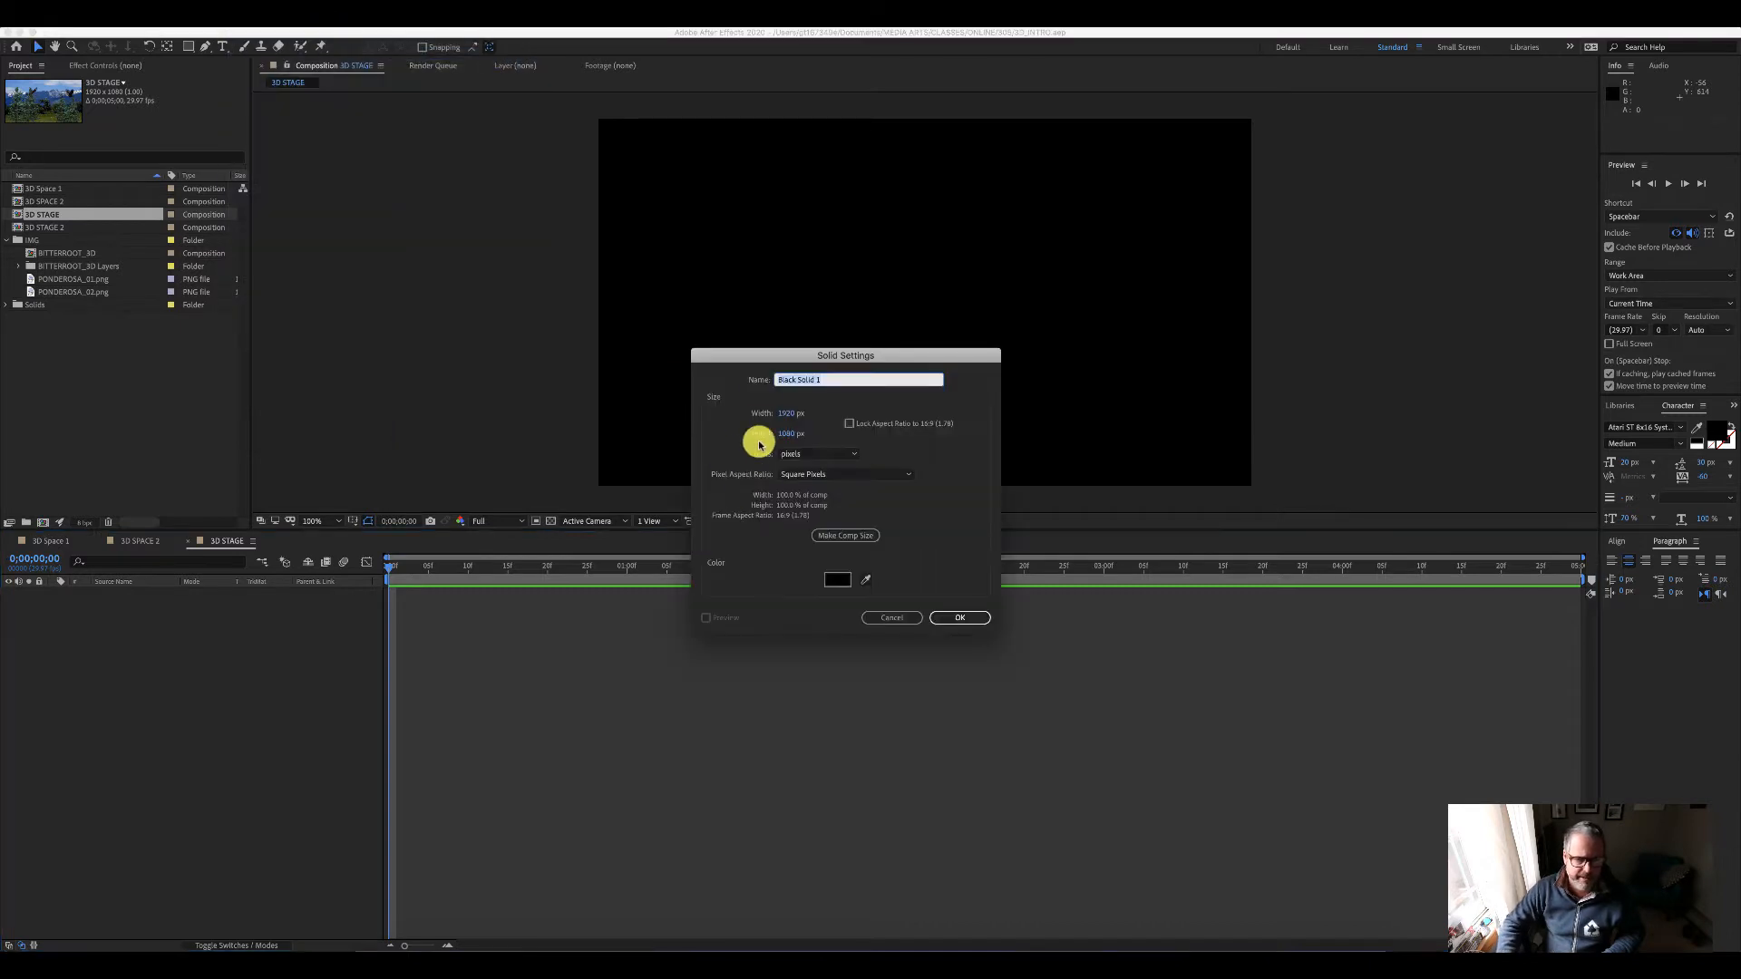
left_click(838, 580)
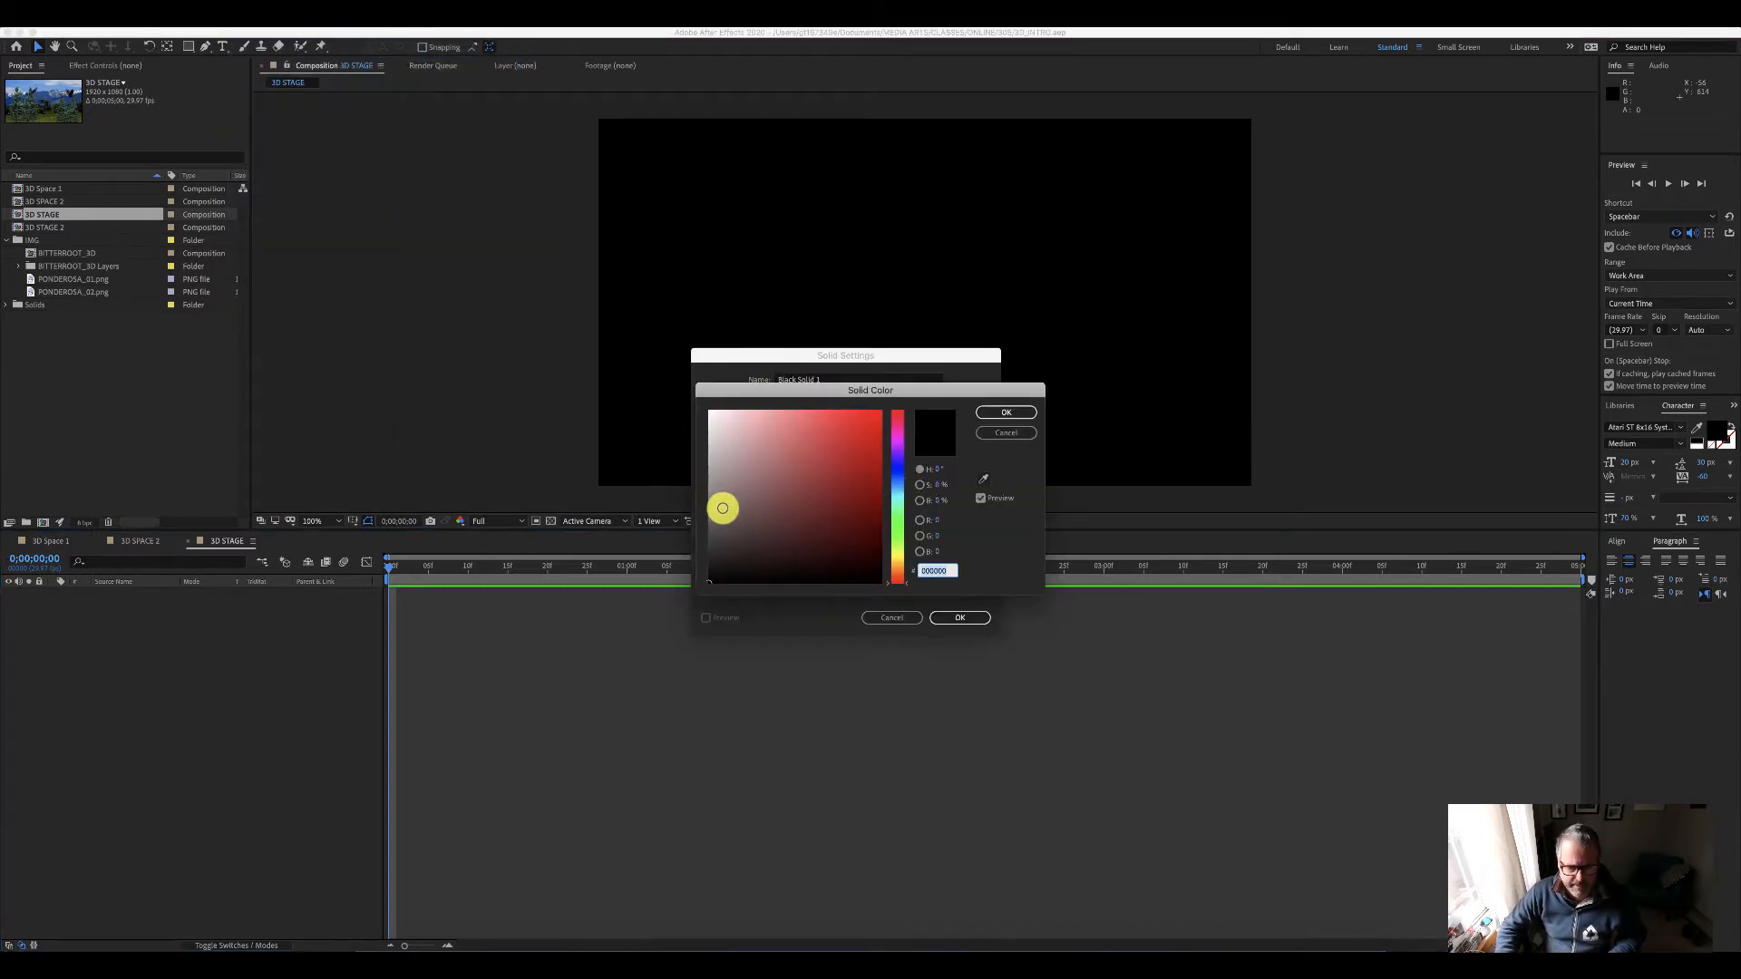
left_click_drag(723, 508, 683, 534)
left_click(1021, 416)
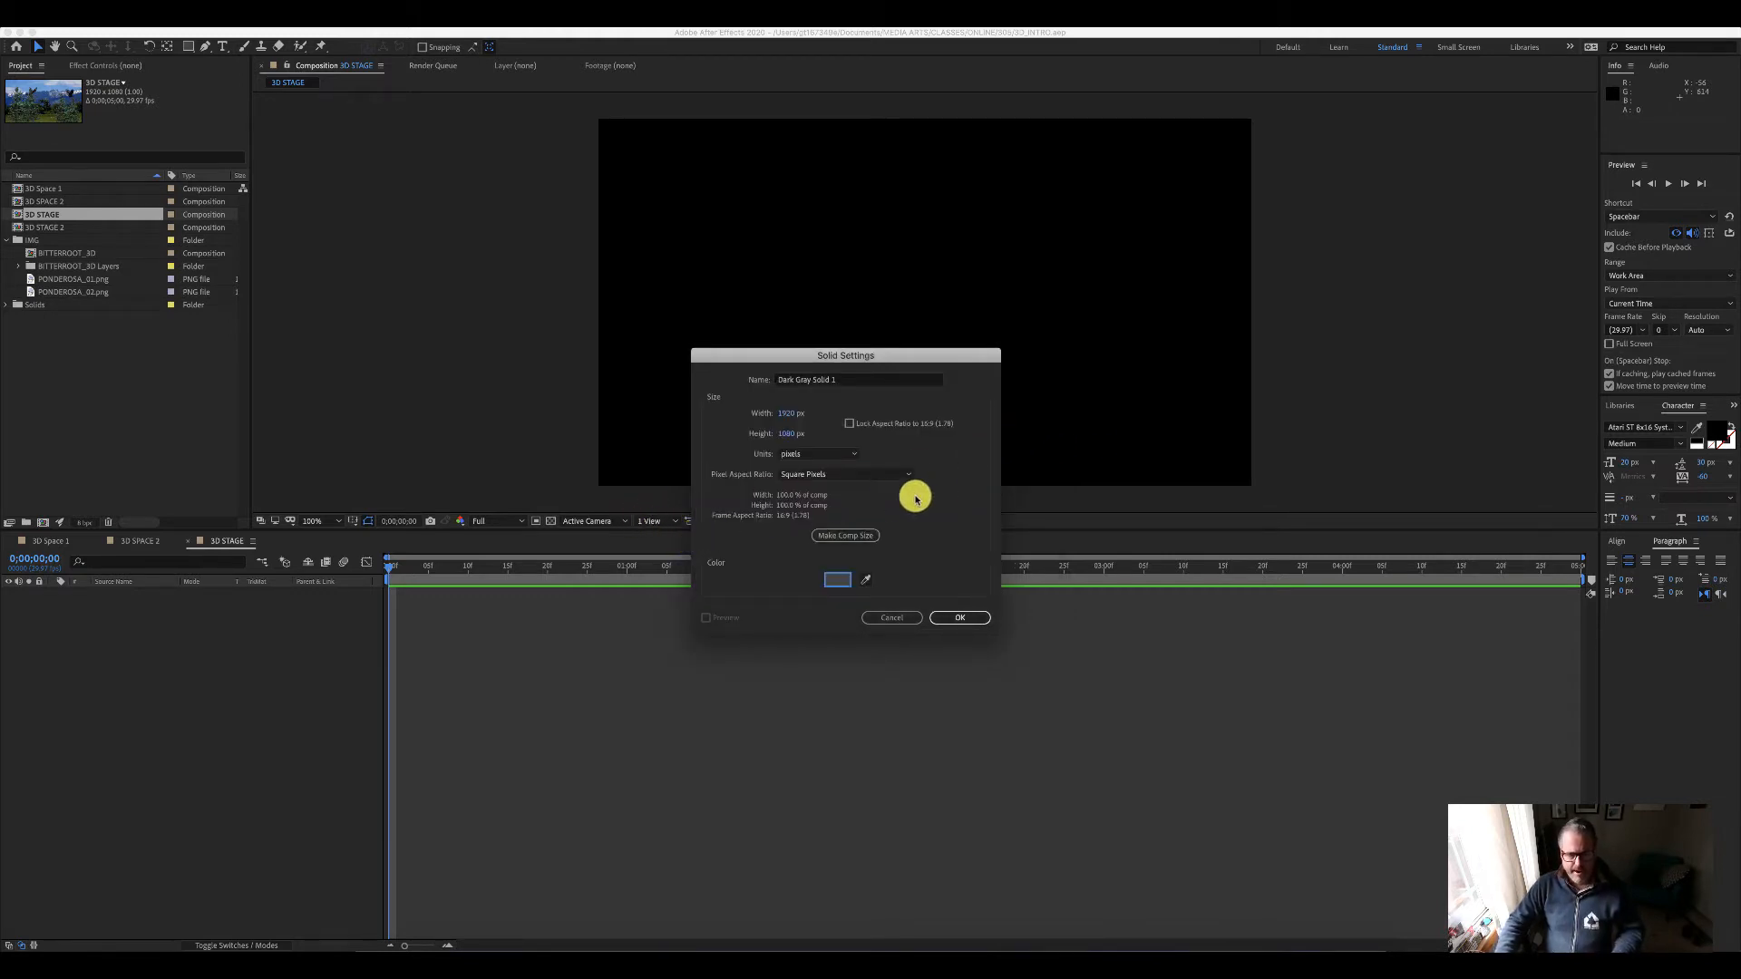
left_click(952, 624)
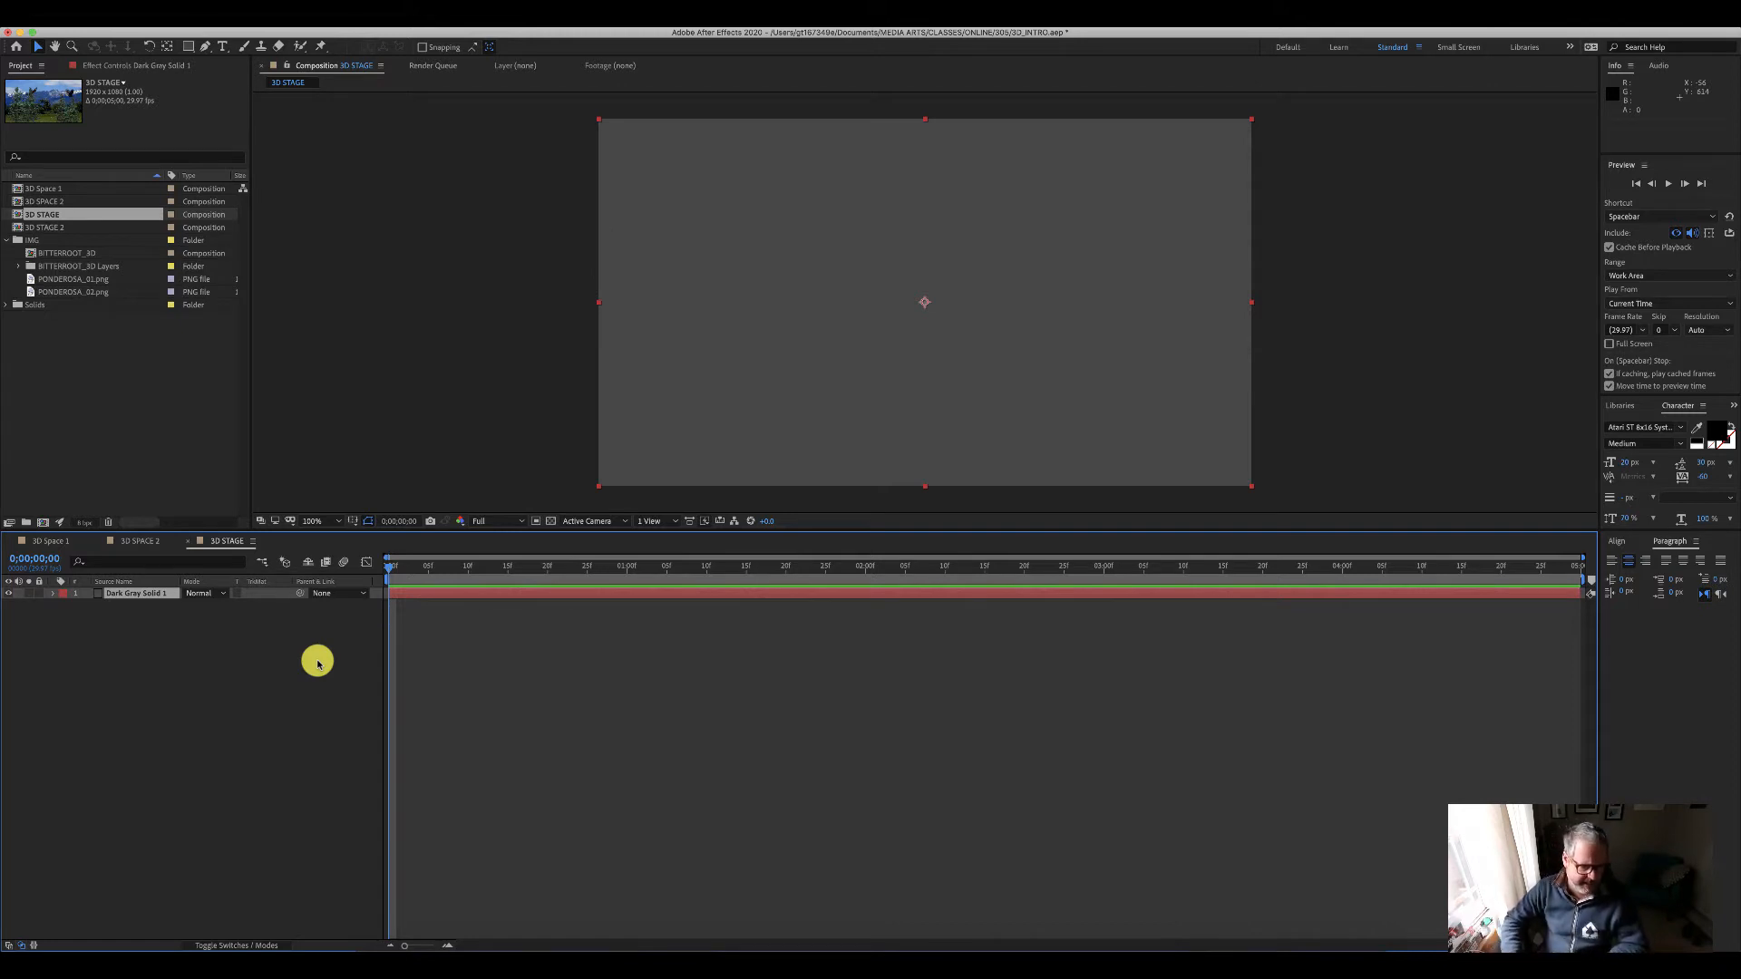
Step: Make the dark gray solid a 3D layer and reveal its Anchor Point, Position, Scale and Rotation properties
left_click(232, 945)
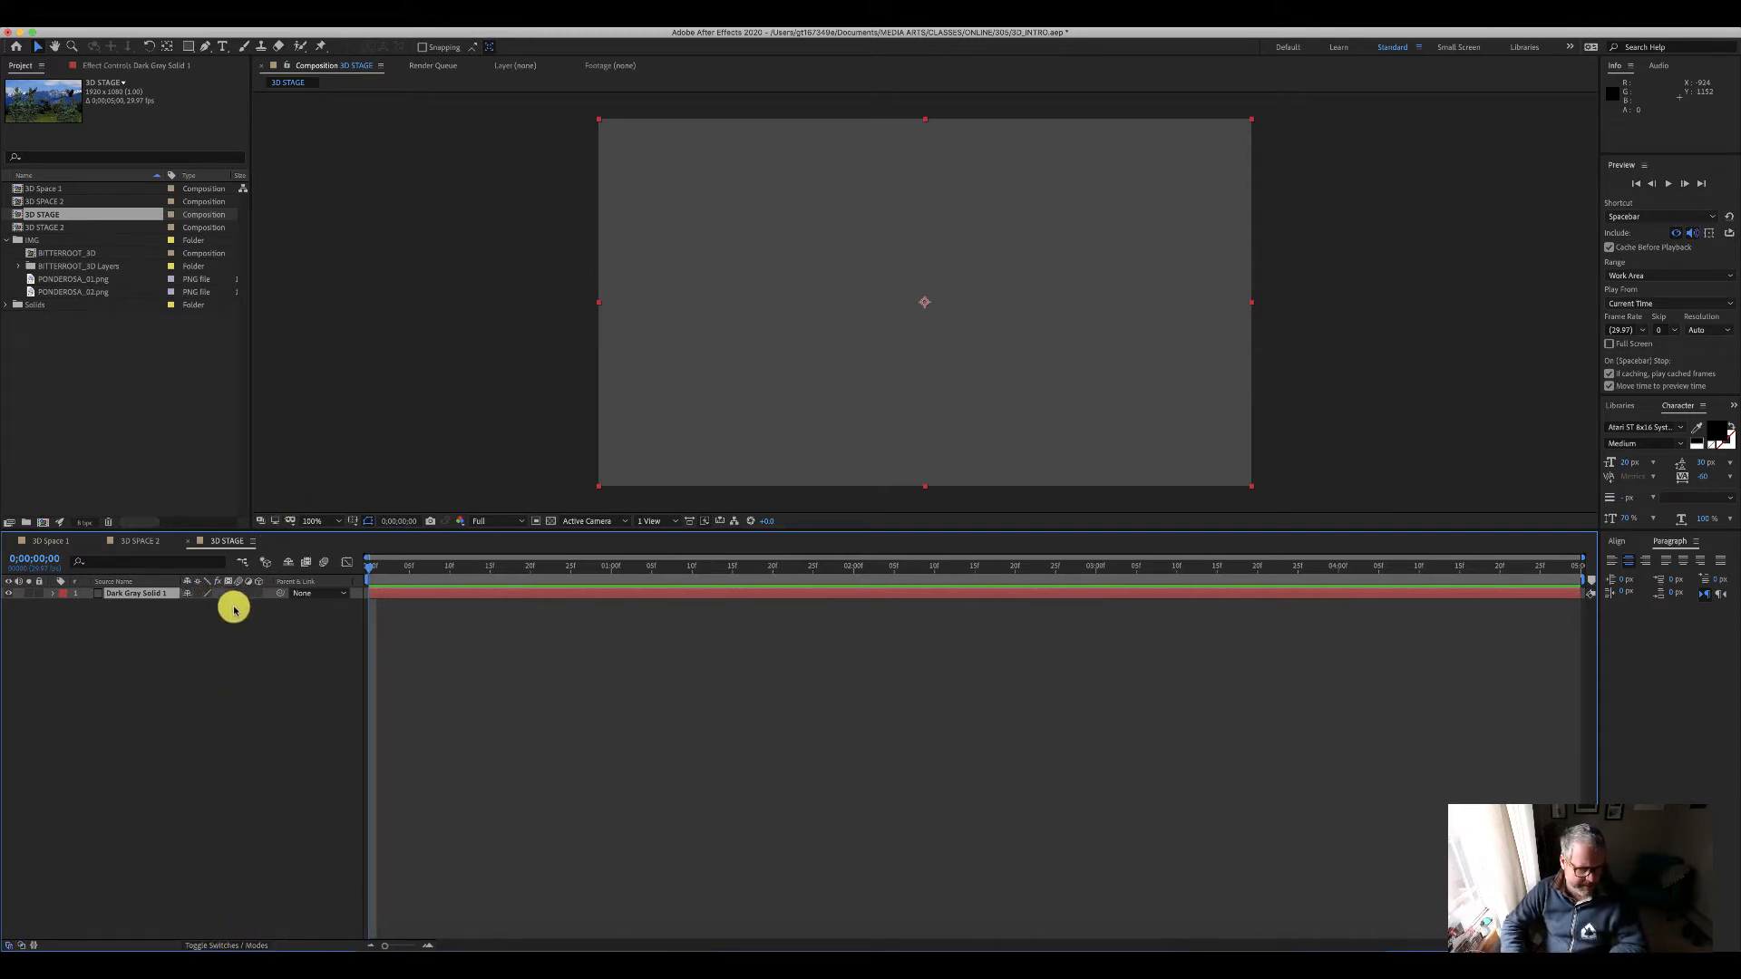
left_click(257, 593)
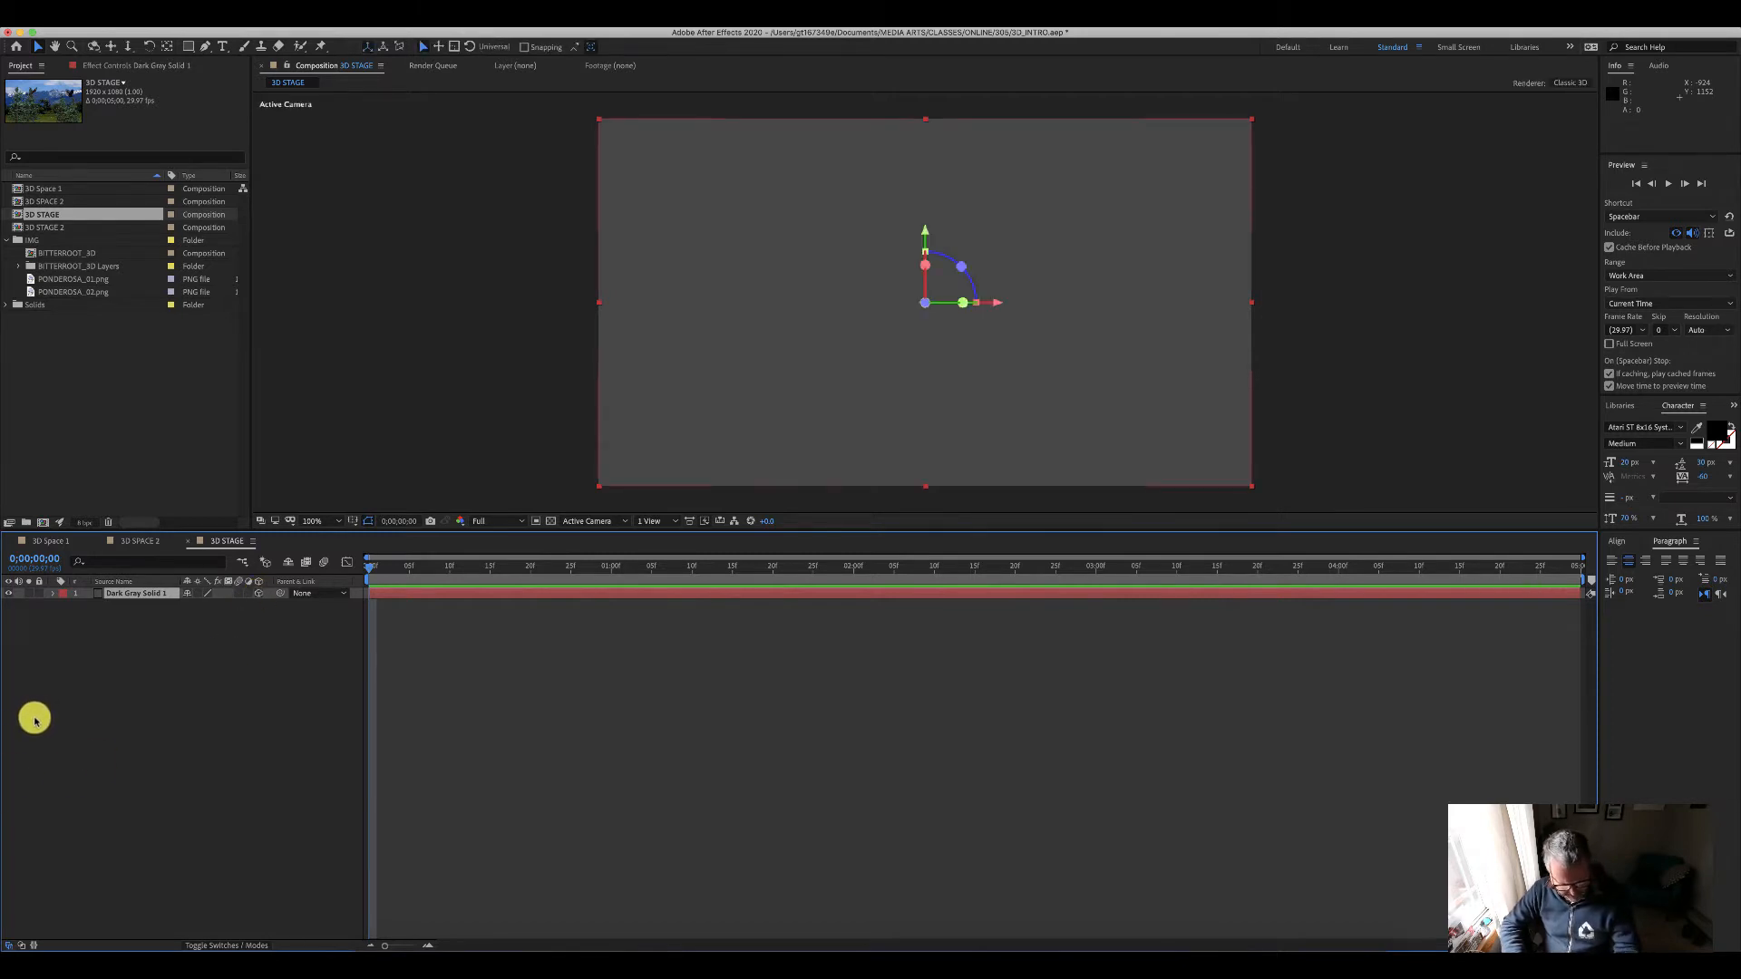
key("p")
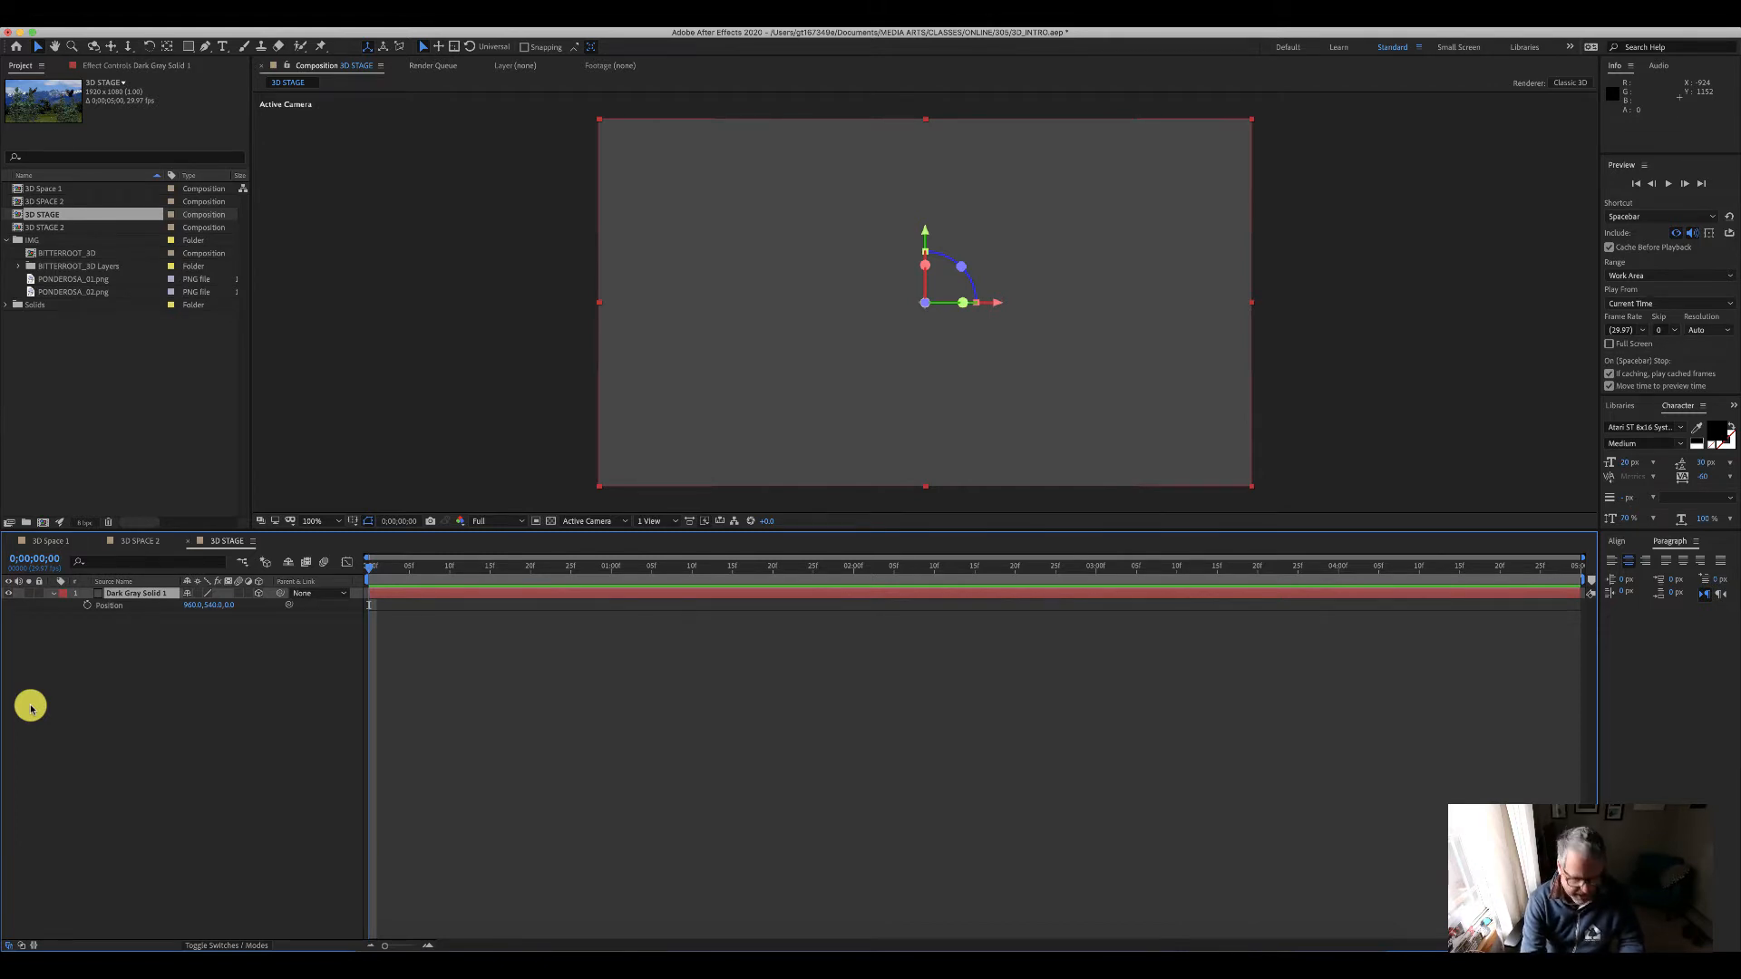
key("shift+r")
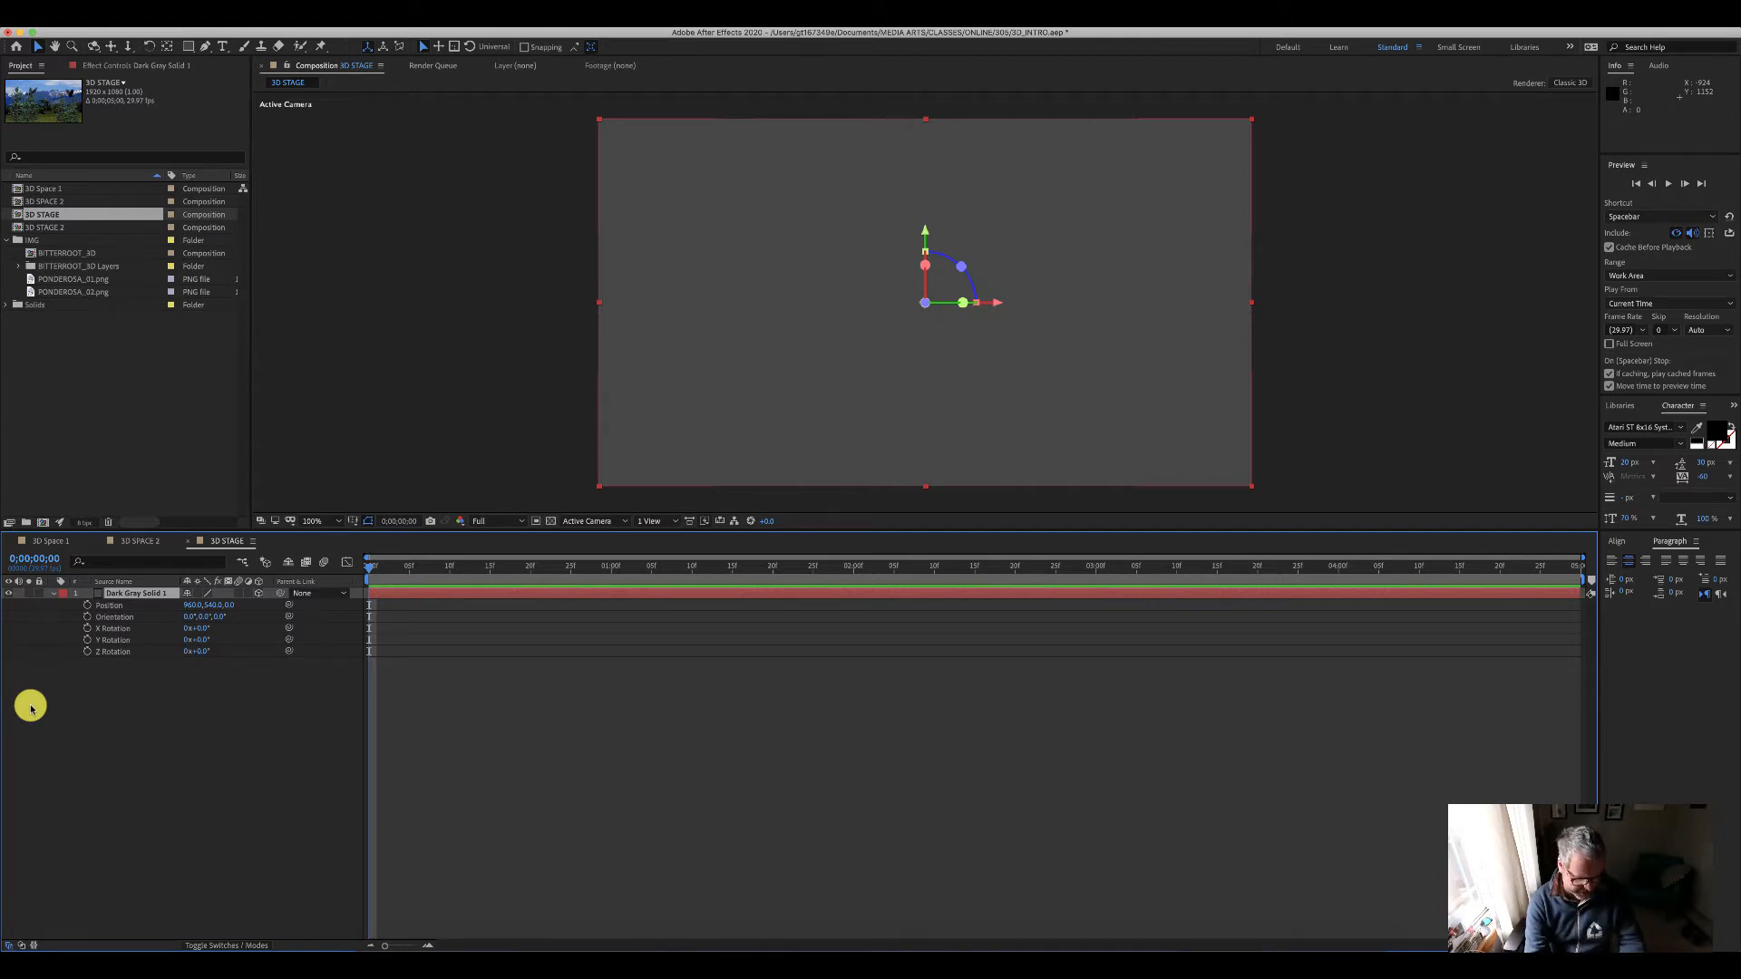
key("shift+s")
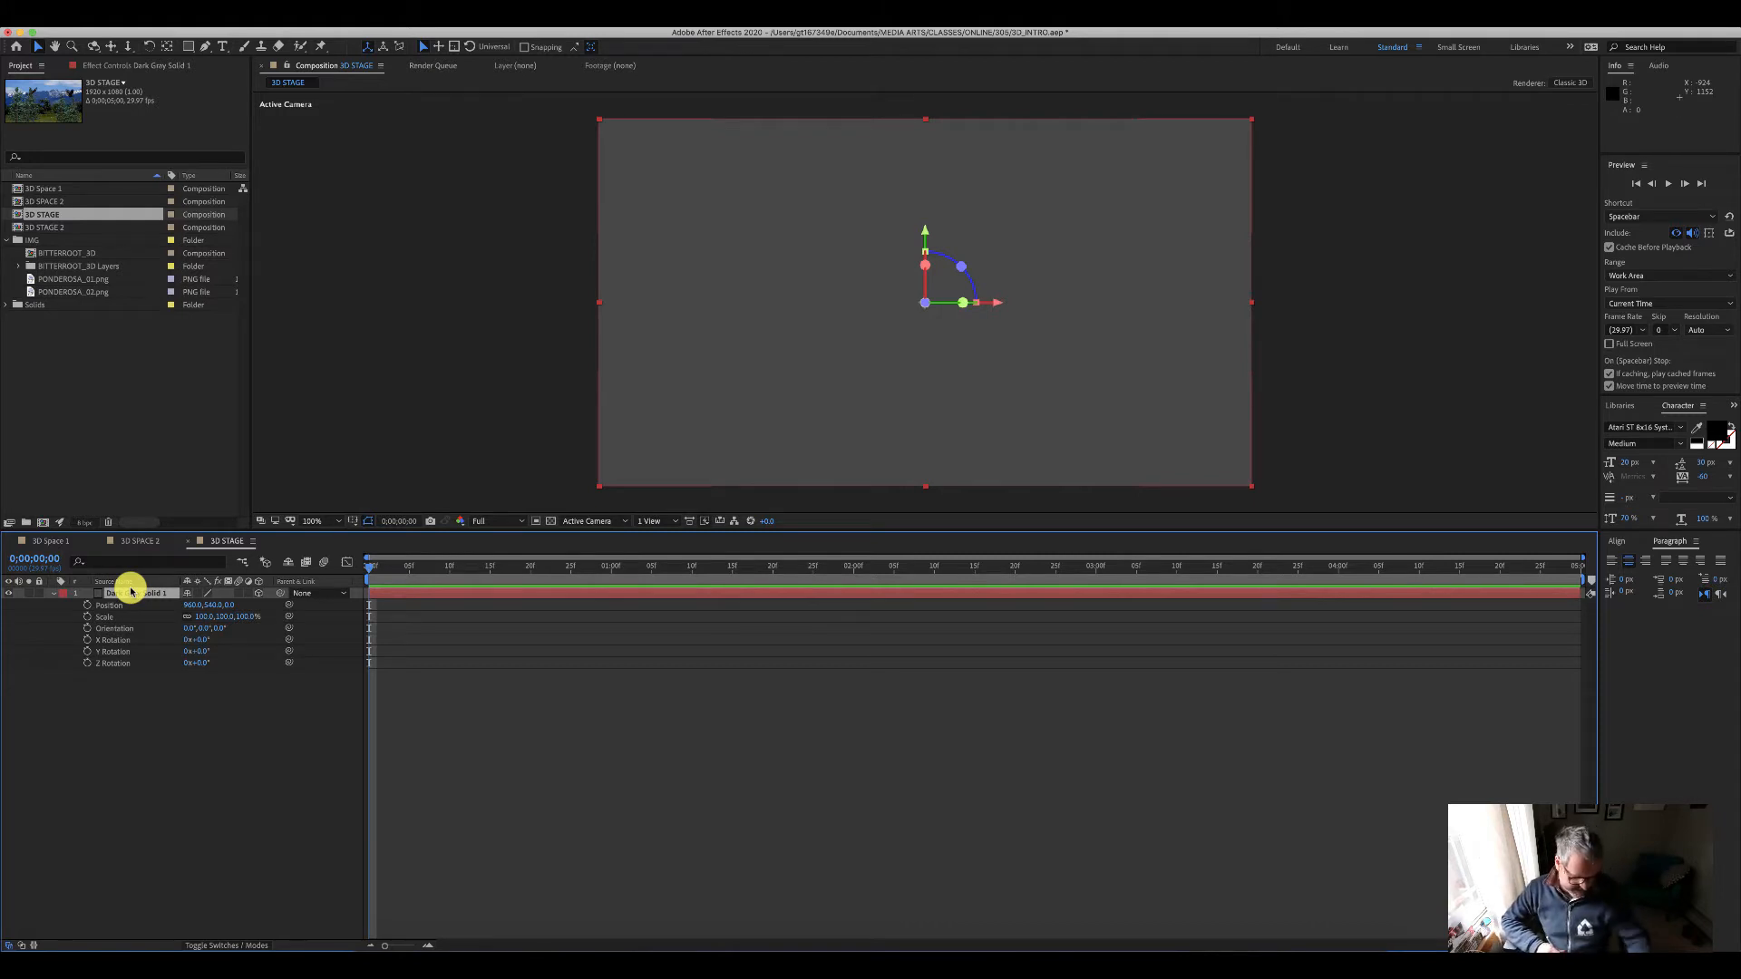
key("shift+a")
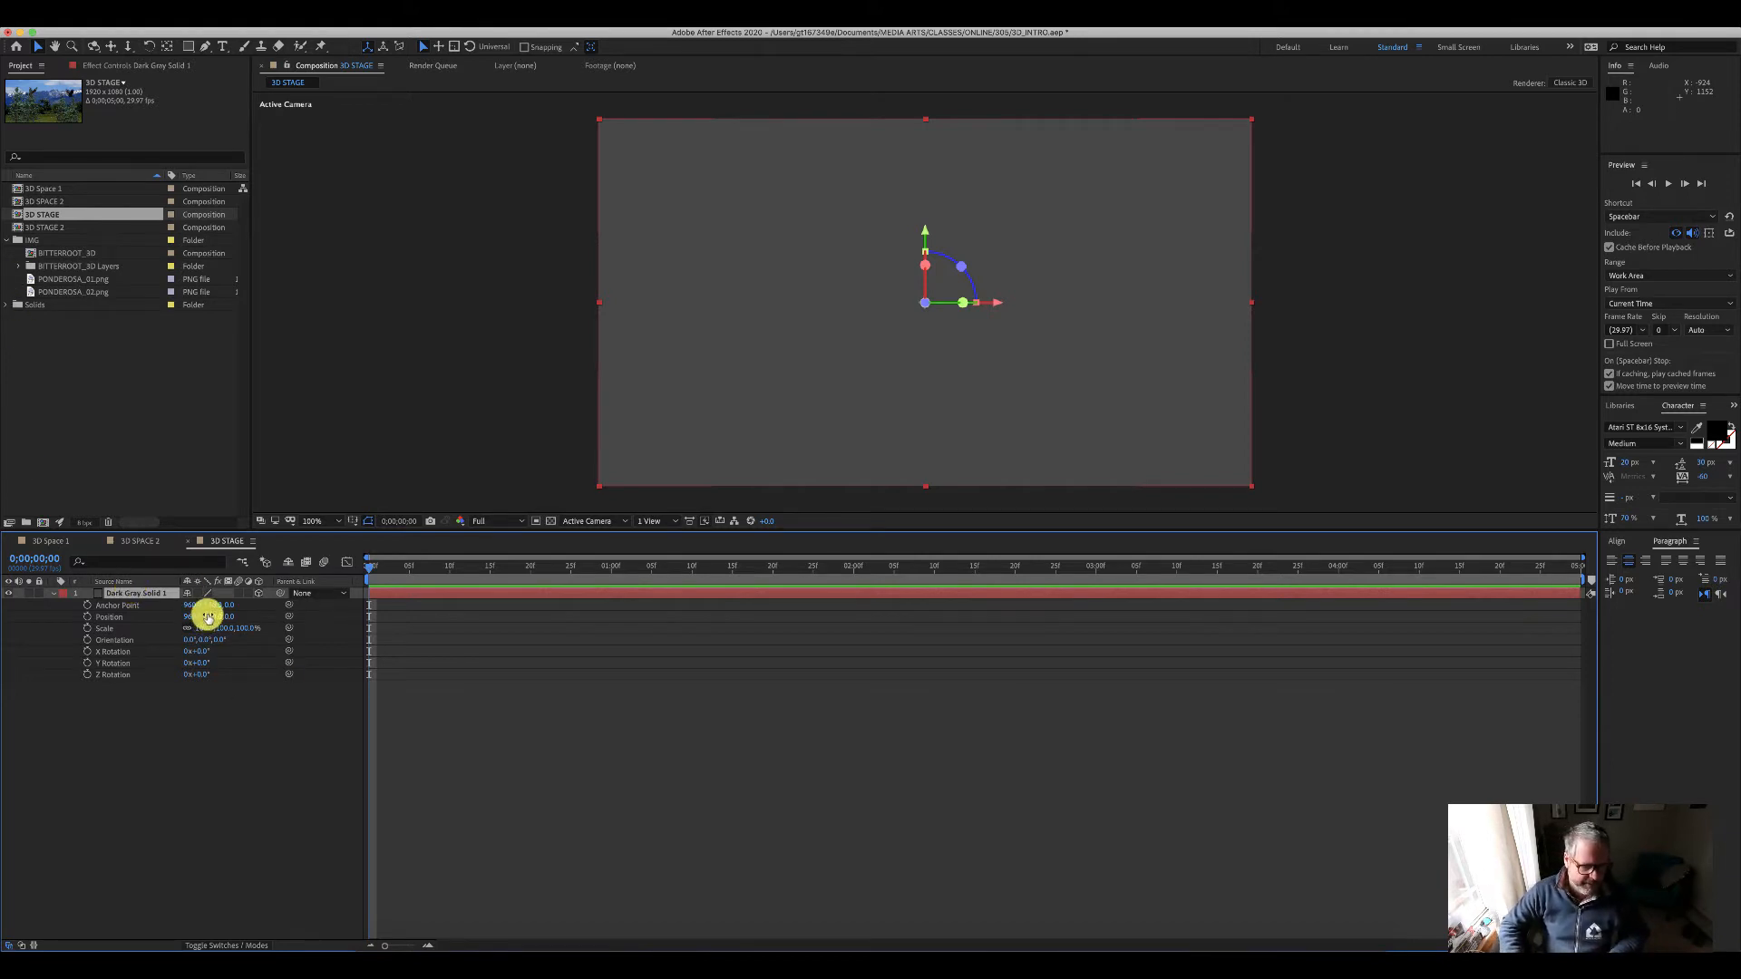
Step: Set the Y values of both the solid's Anchor Point and its Position to 1080
left_click_drag(214, 602, 362, 618)
left_click(222, 605)
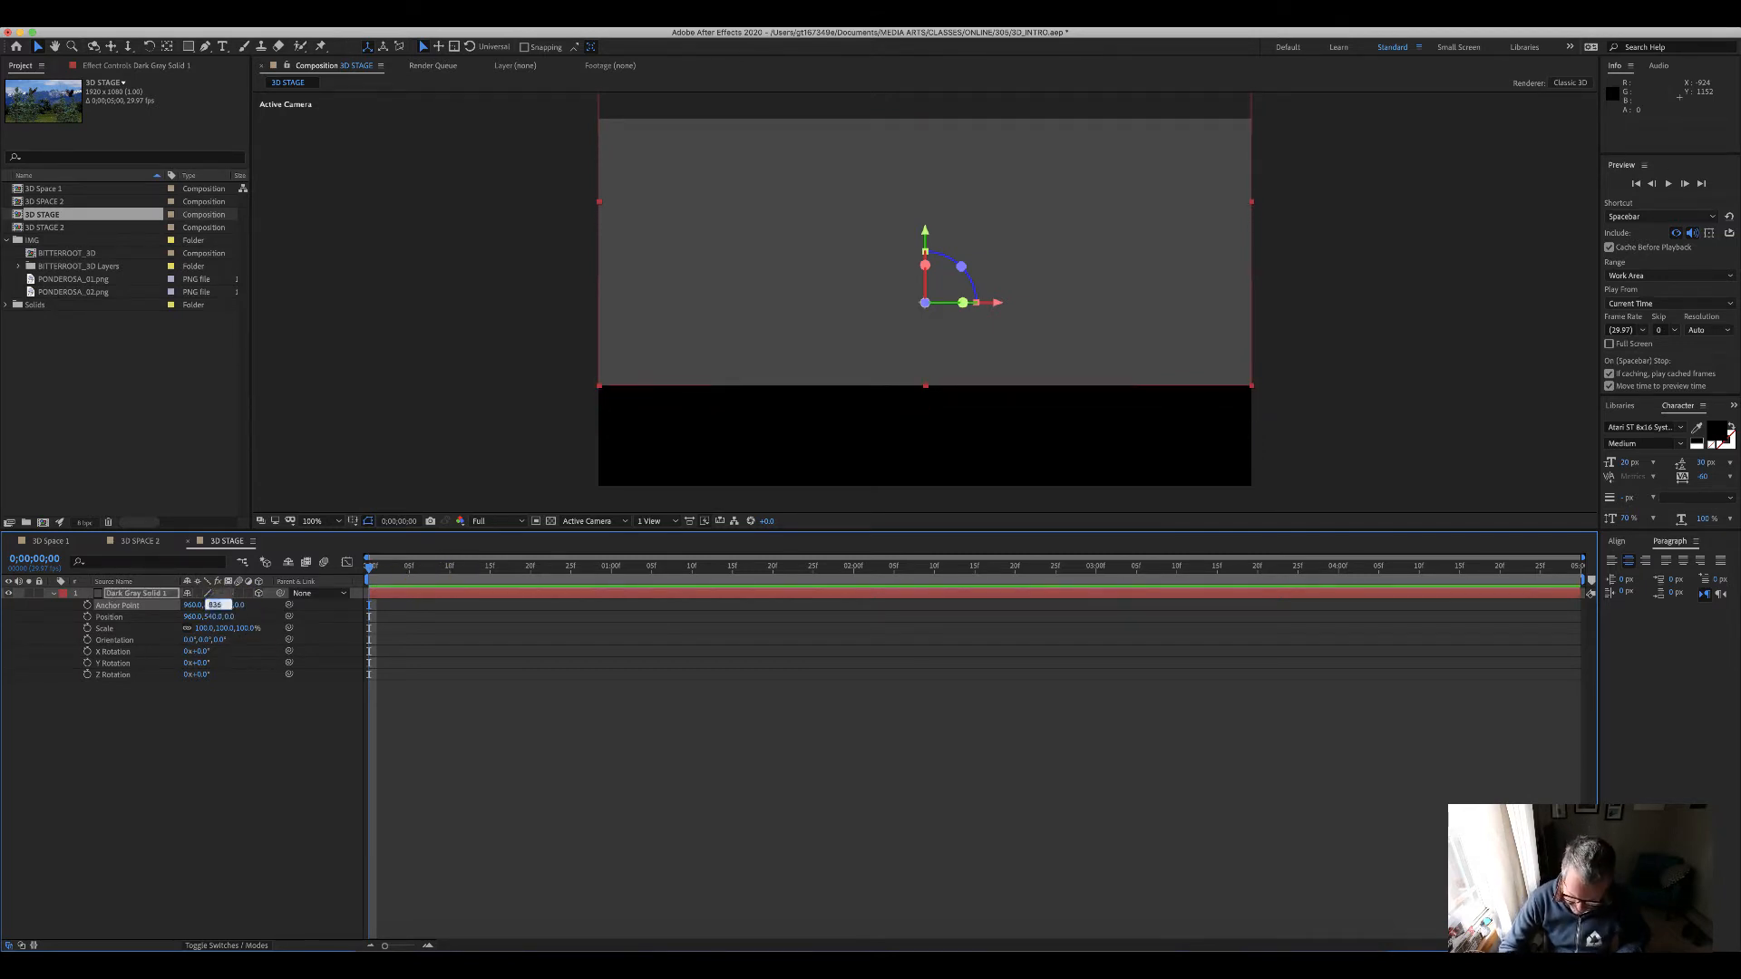
type("1080")
key("Return")
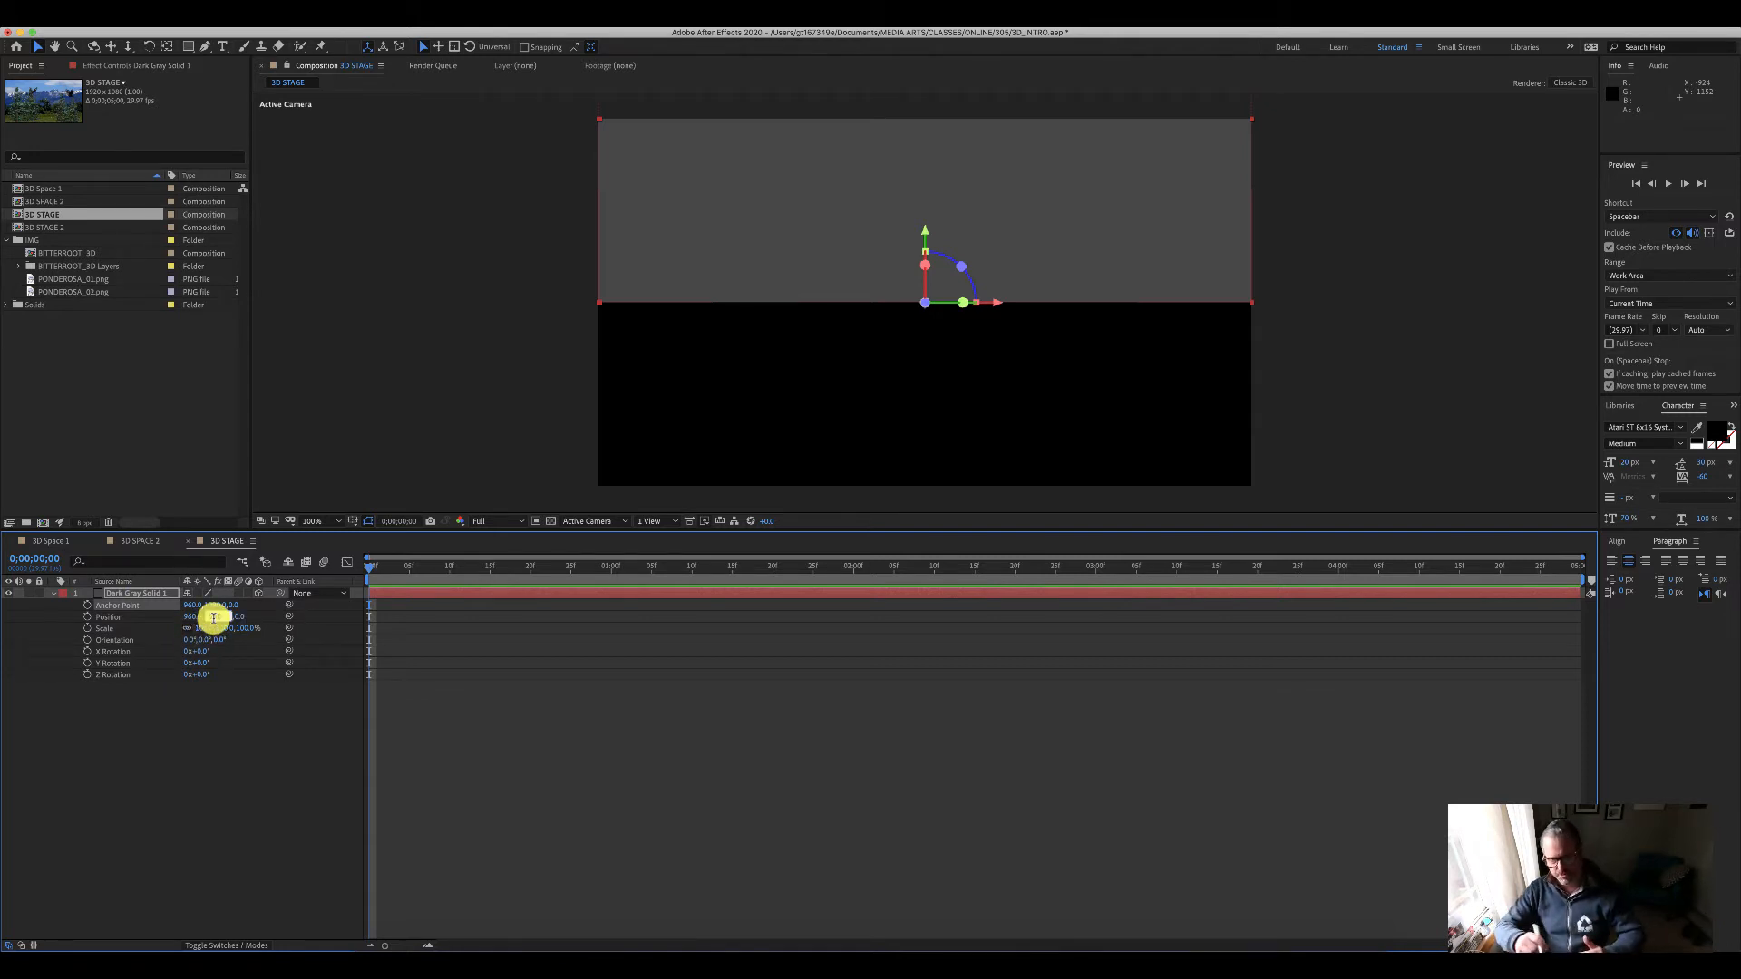
left_click(216, 617)
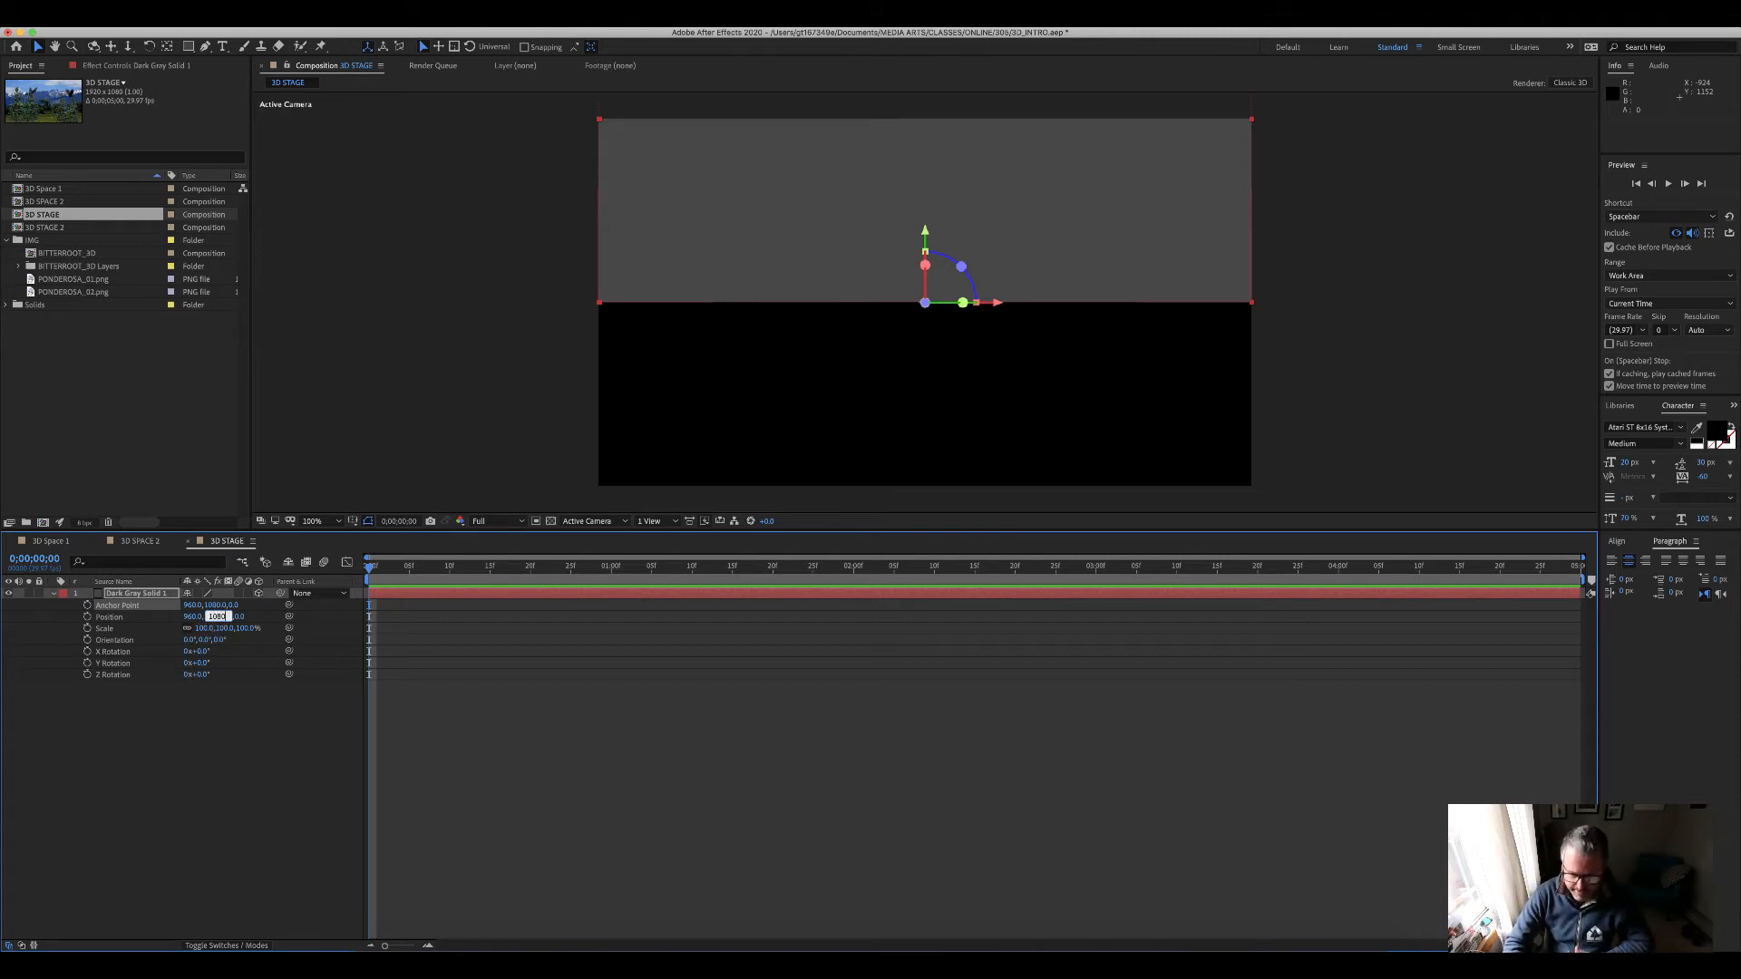
type("1080")
key("Return")
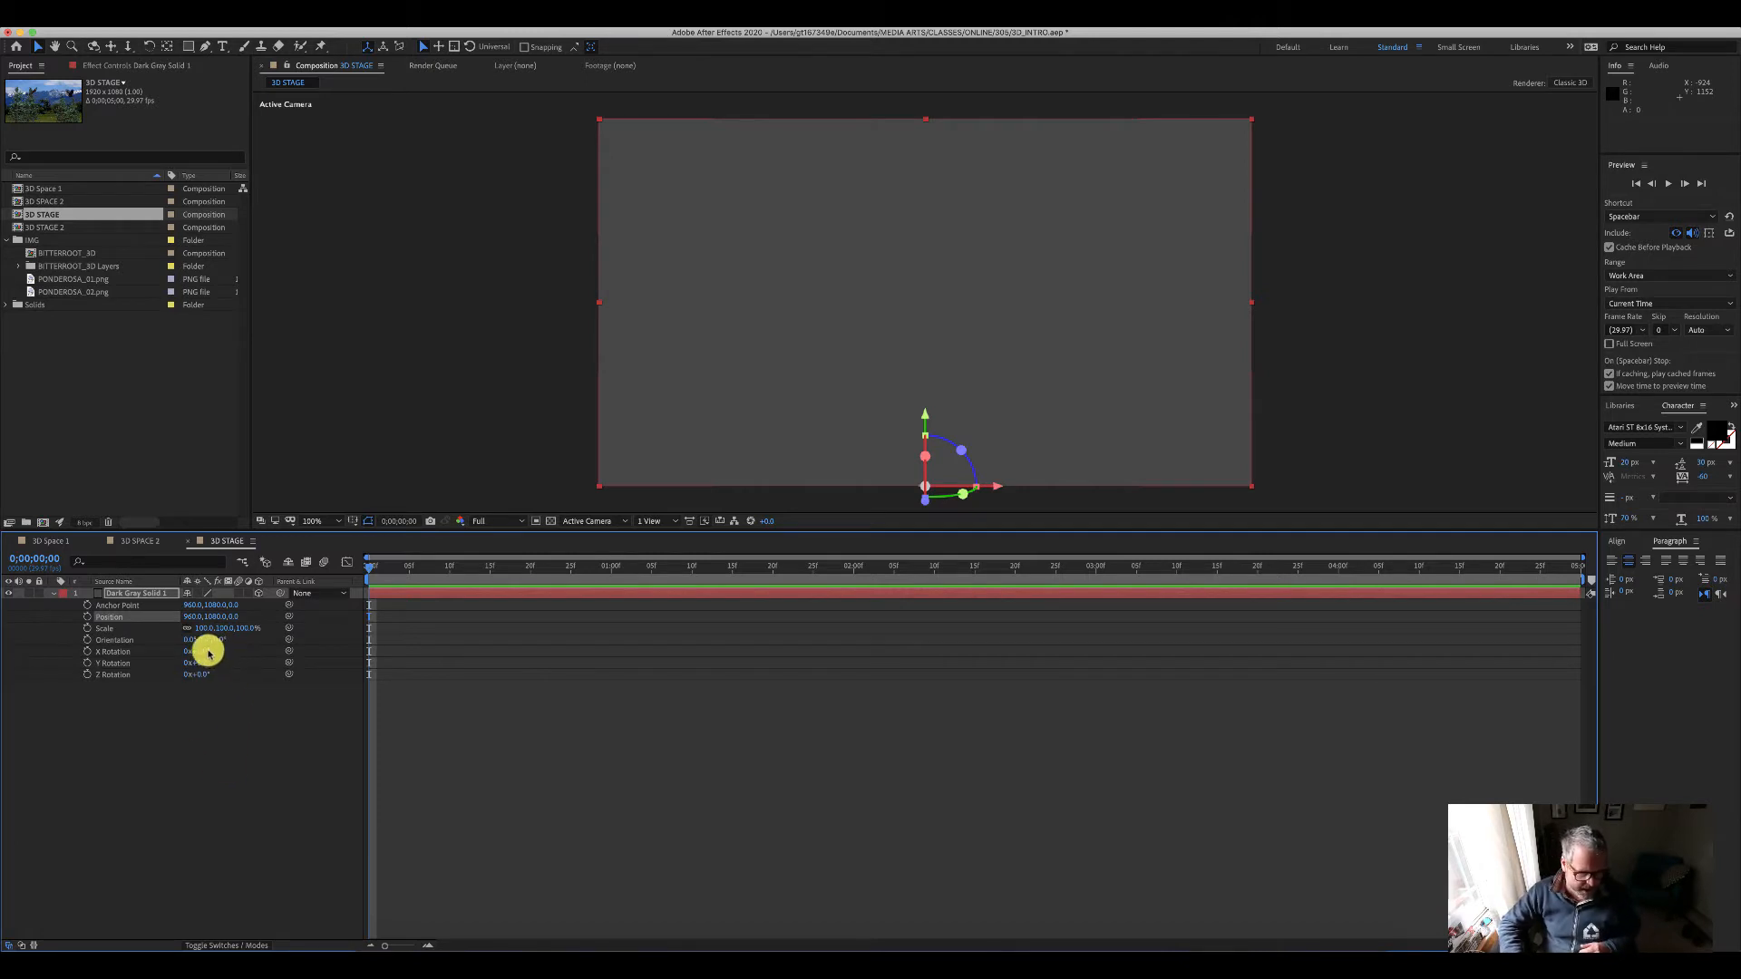
Step: Try an X Rotation of 90° on the dark gray solid and undo it
left_click(215, 649)
type("90")
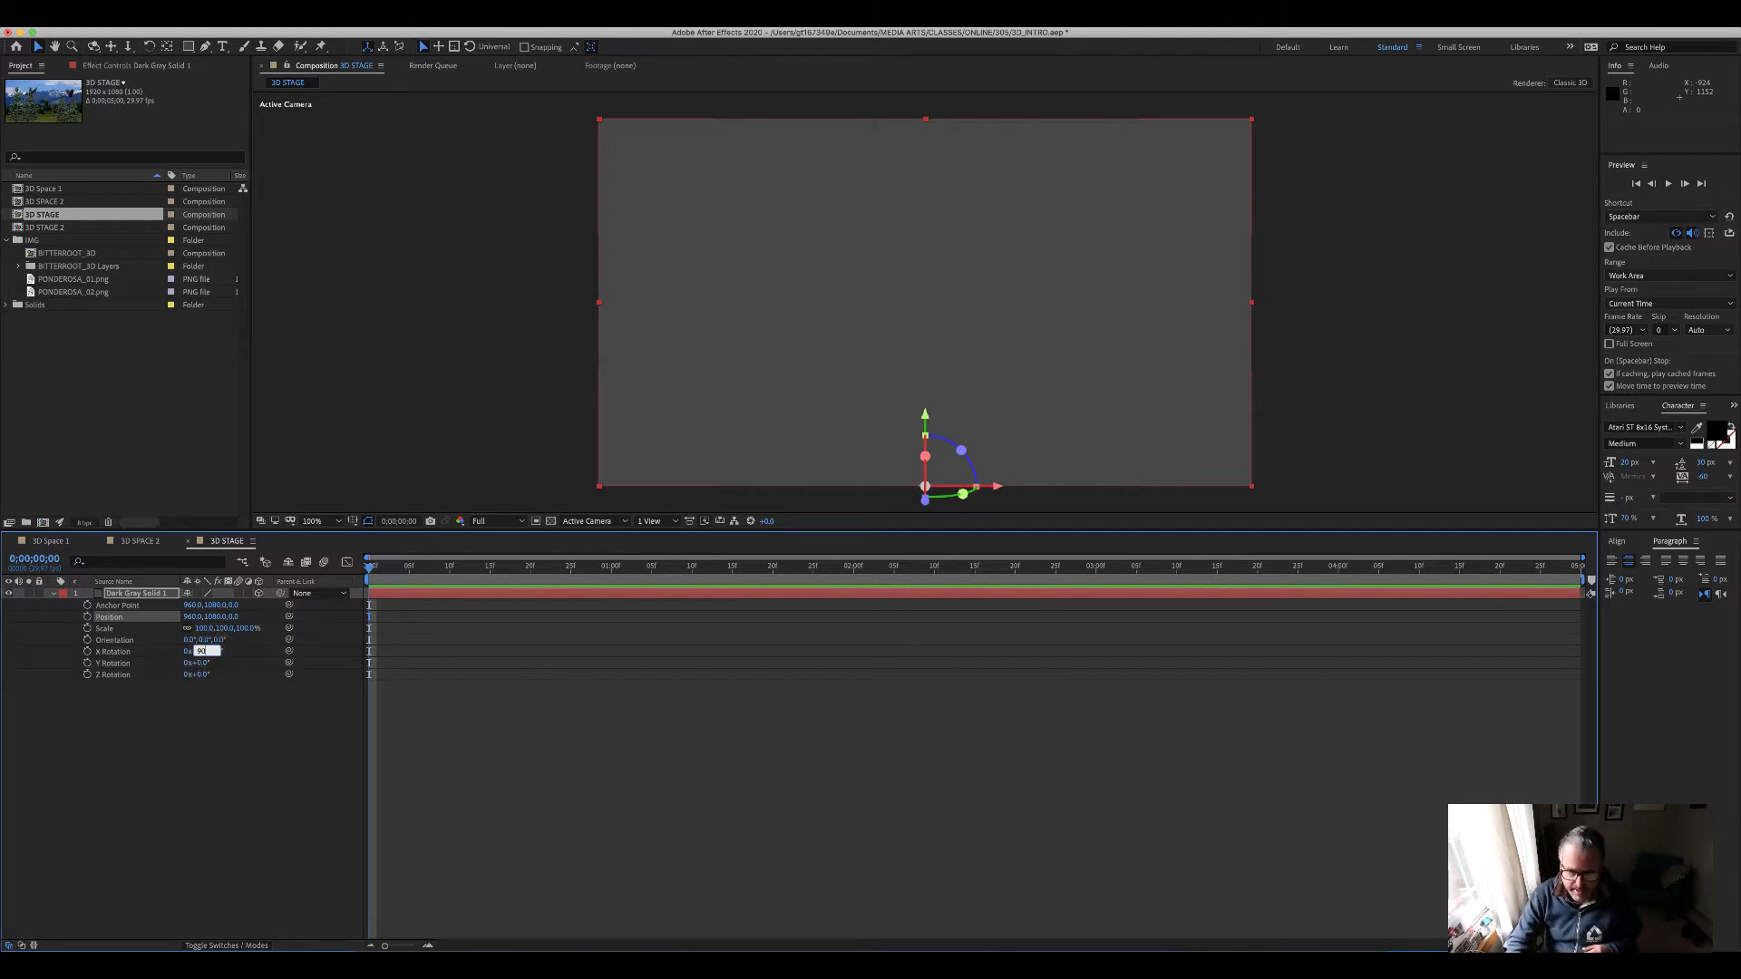
key("Return")
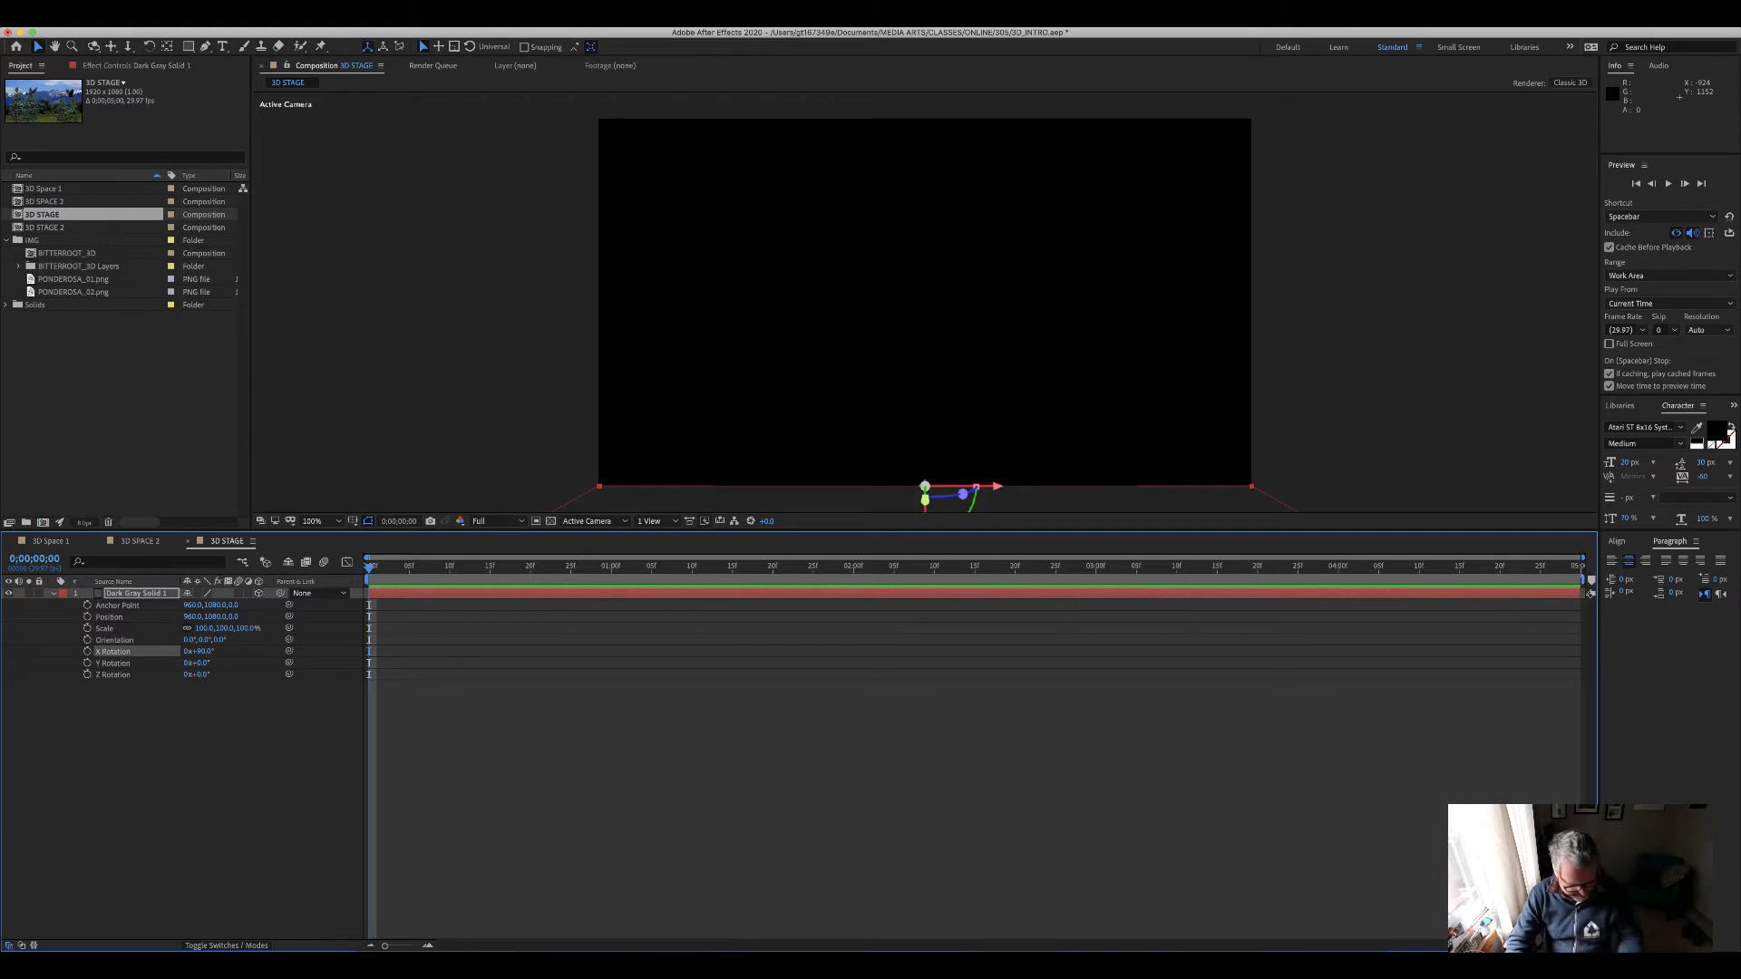
key("super+z")
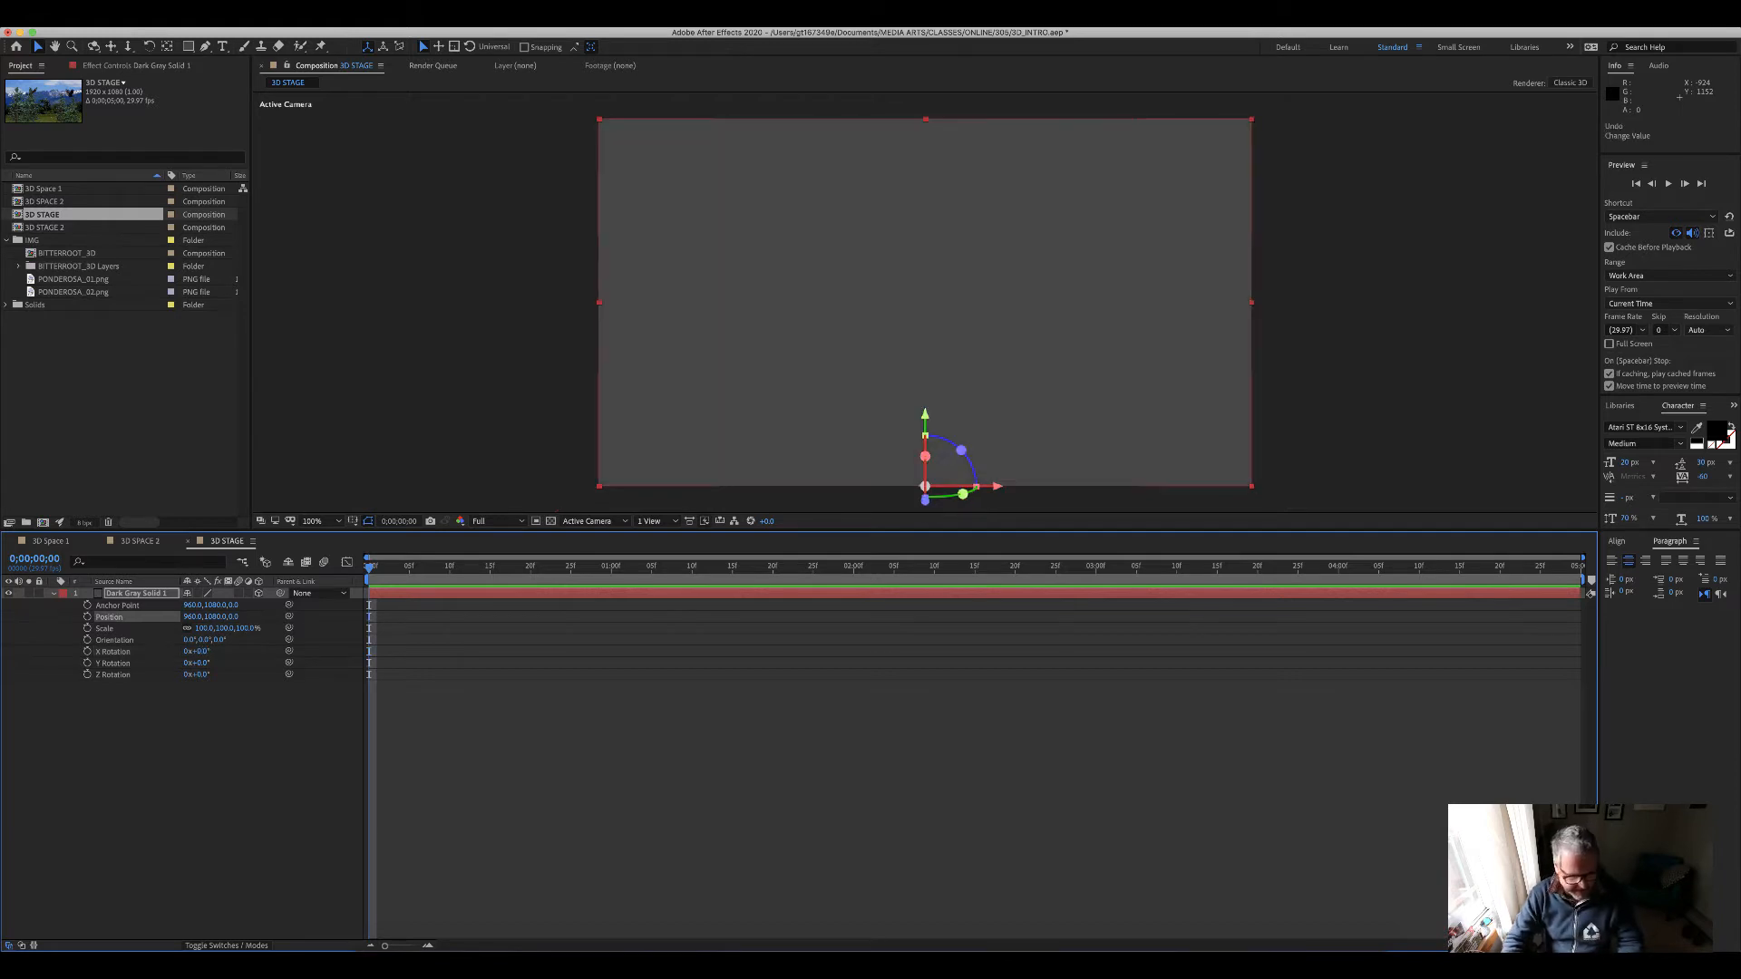
Step: Set the solid's X Rotation to -90° so it lies flat as a floor
left_click(209, 650)
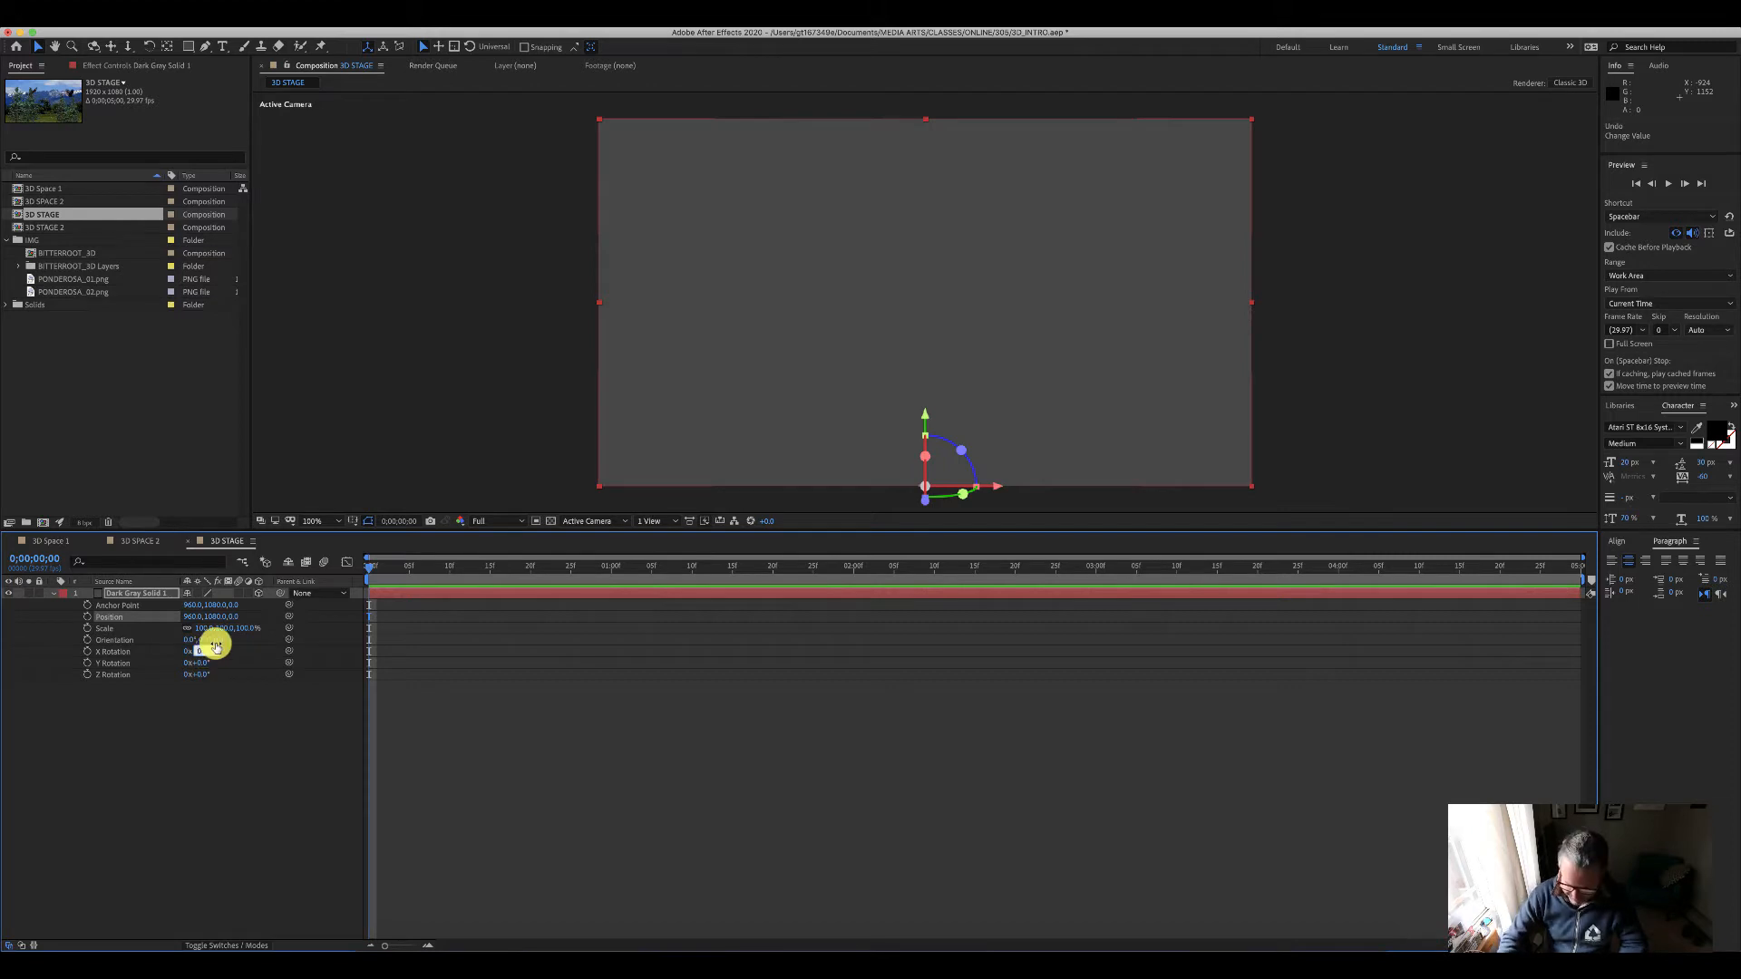
type("-90")
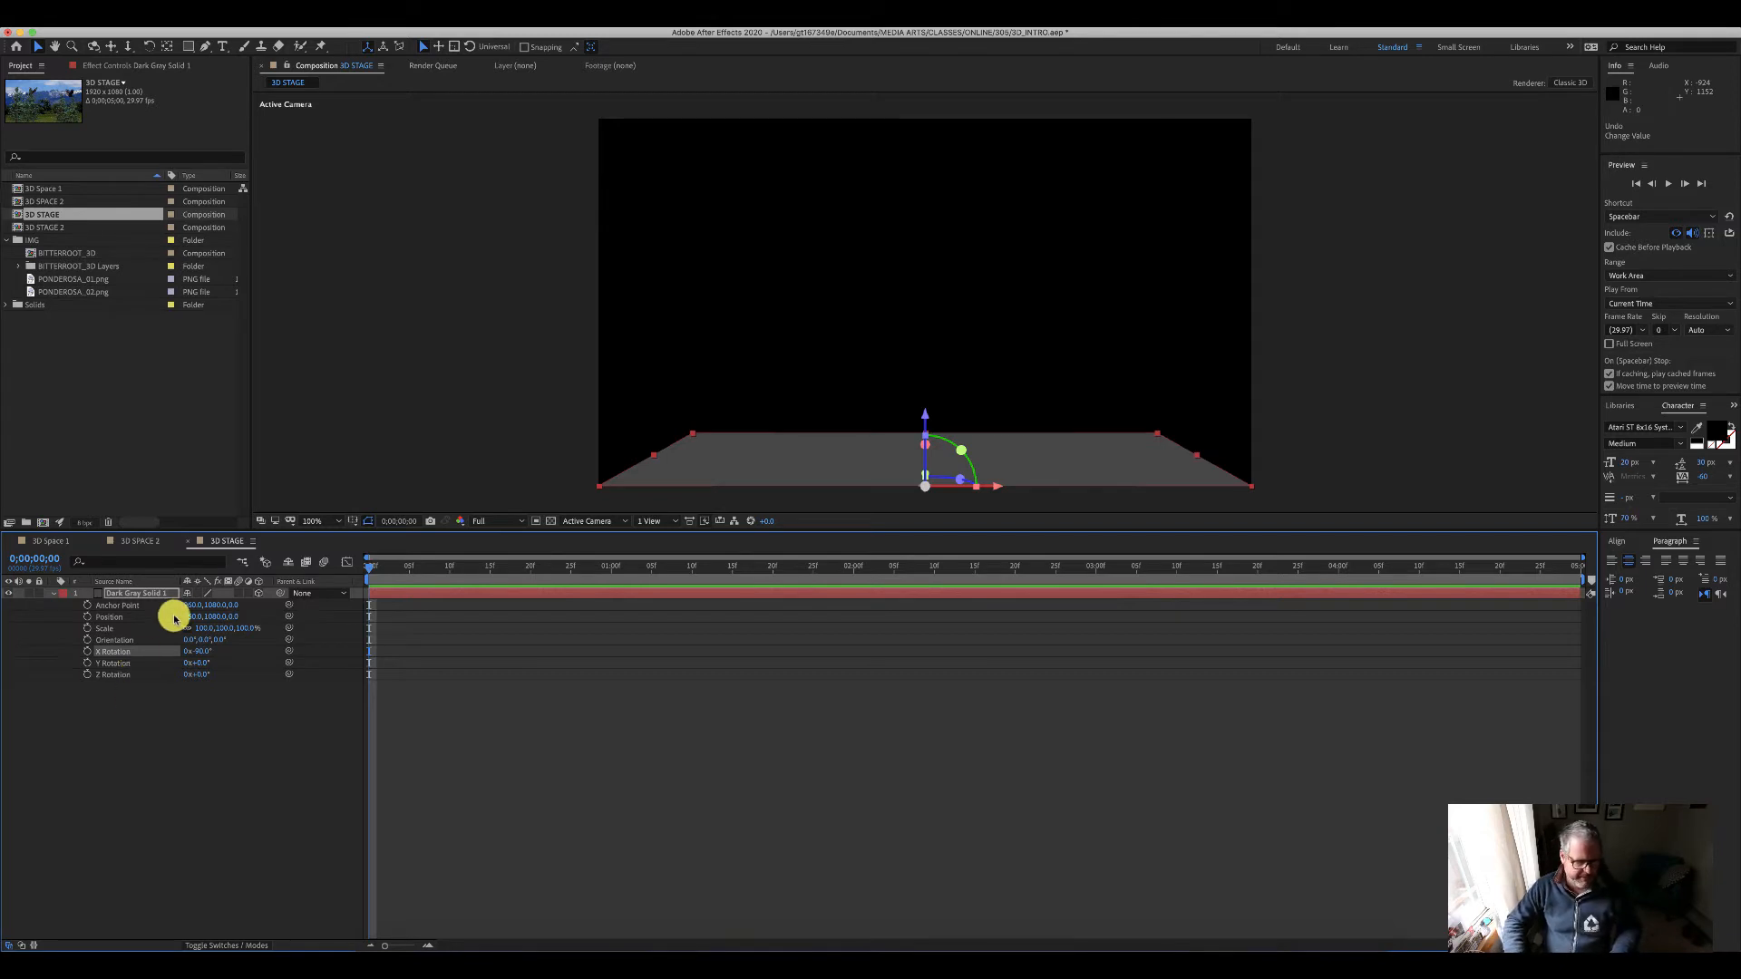
left_click(196, 651)
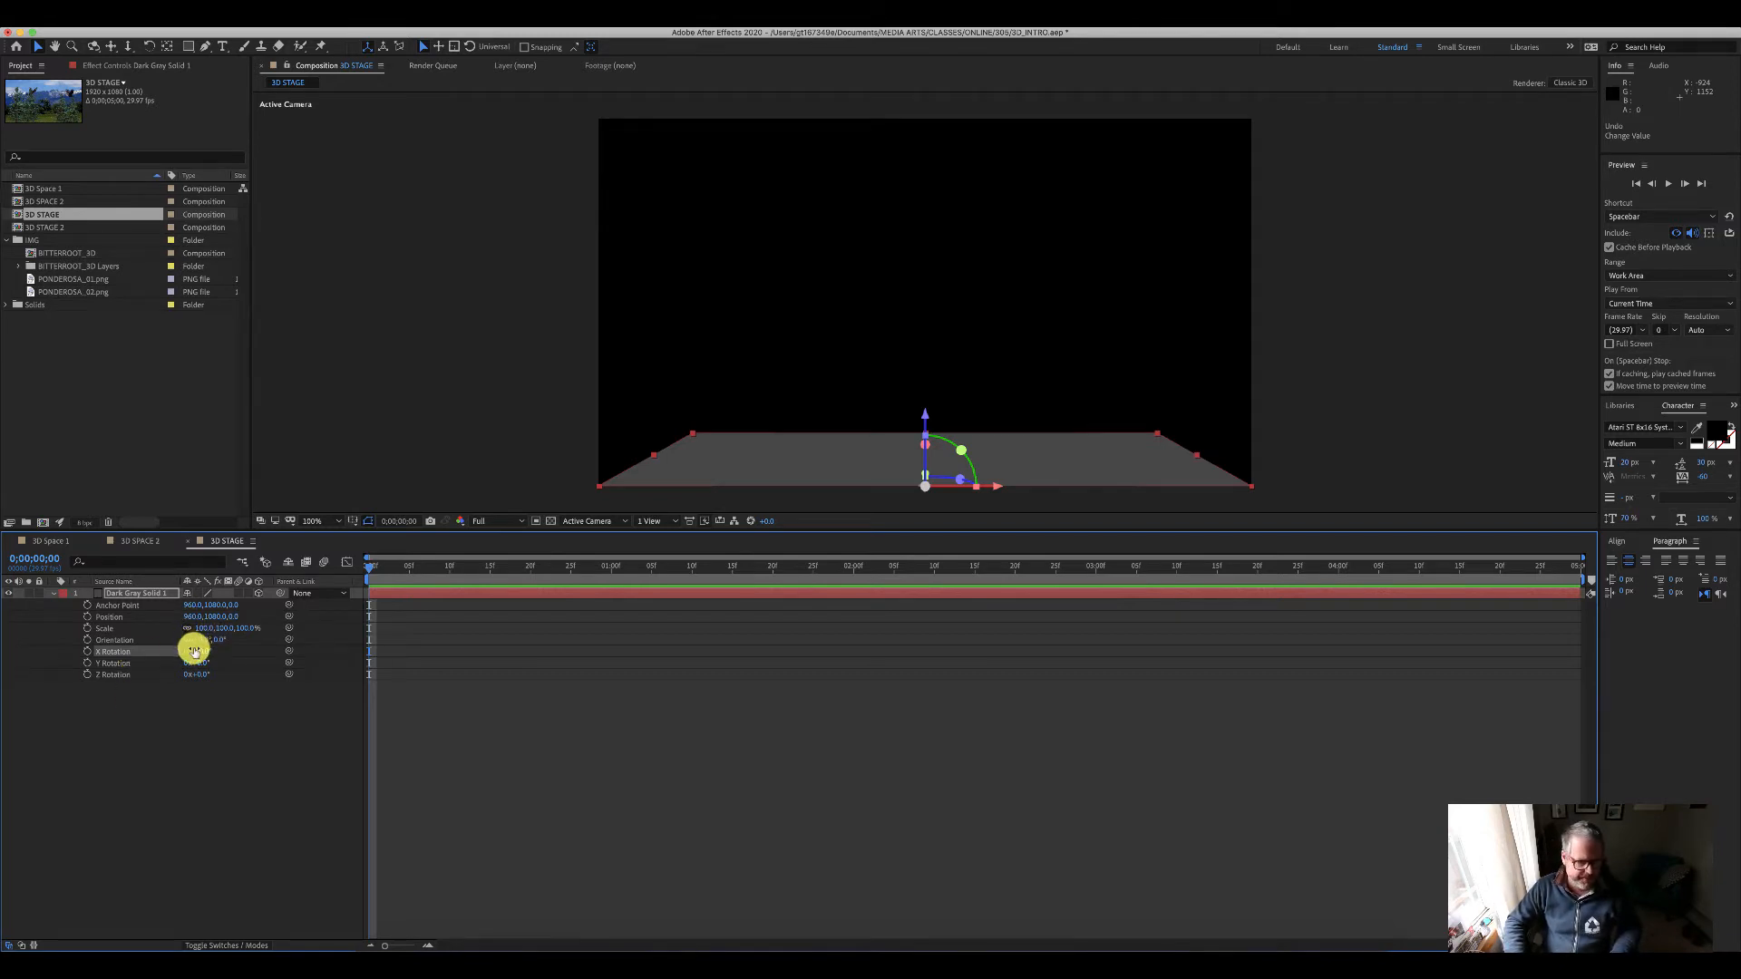
type("-90")
key("Return")
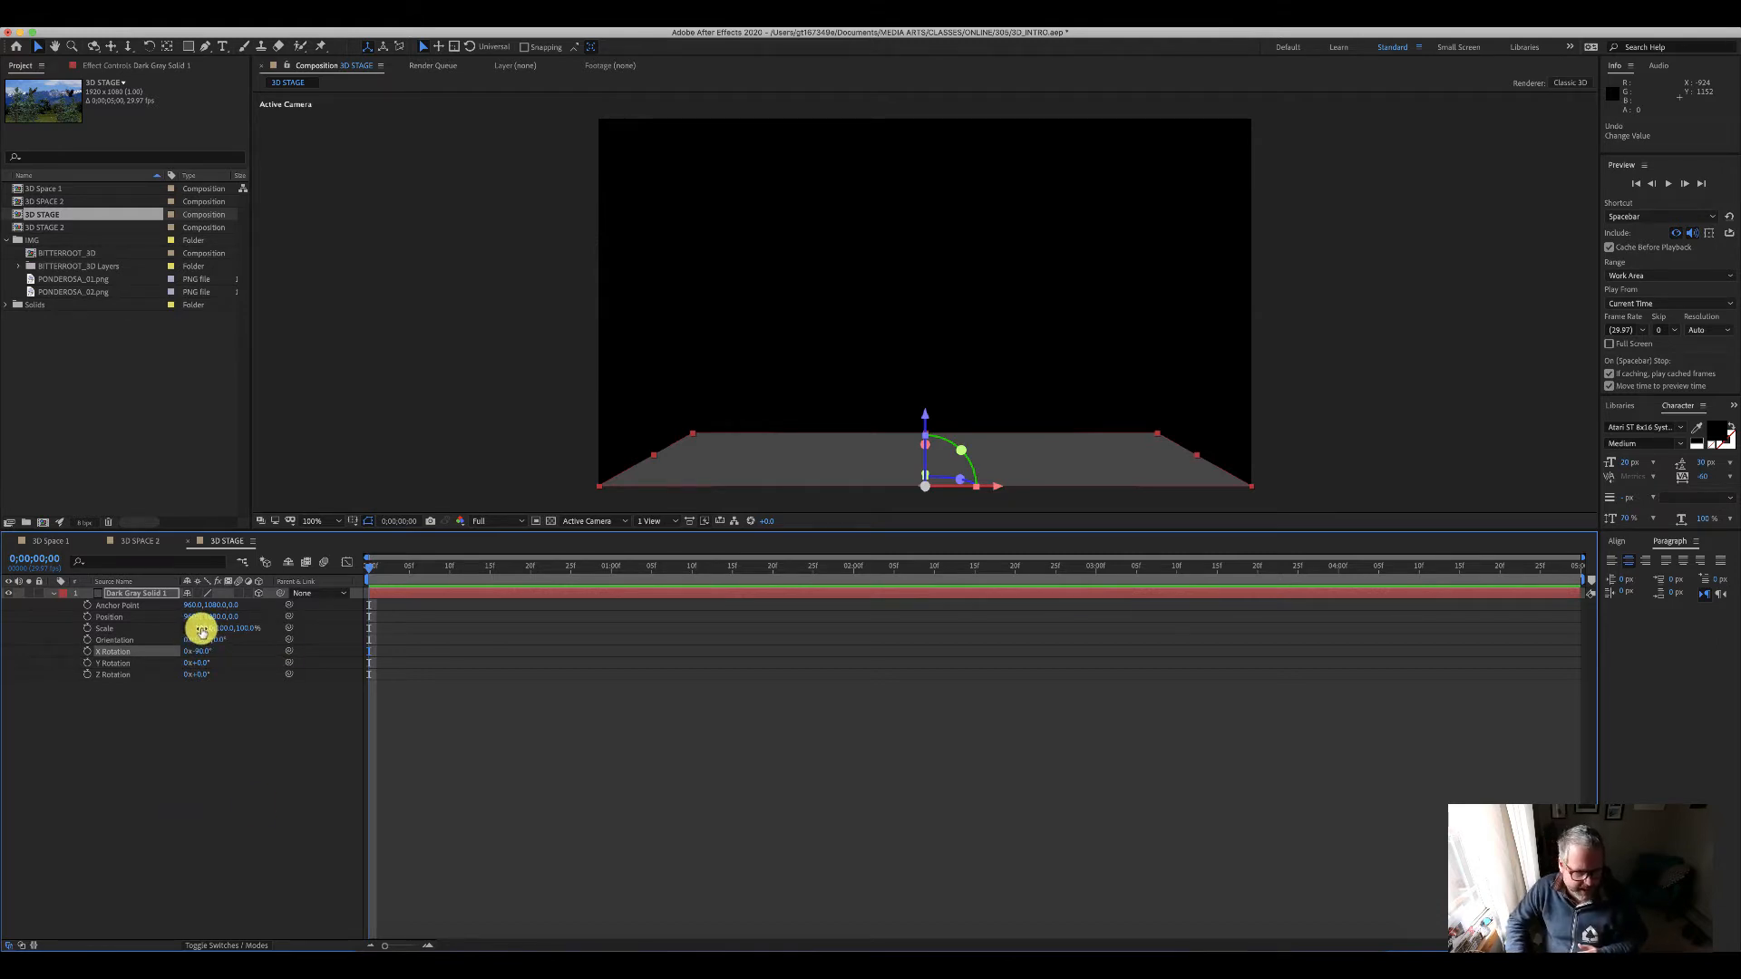
Step: Scale the floor solid to about 471% in X and 826% in Y, and deselect it
left_click_drag(203, 628, 328, 646)
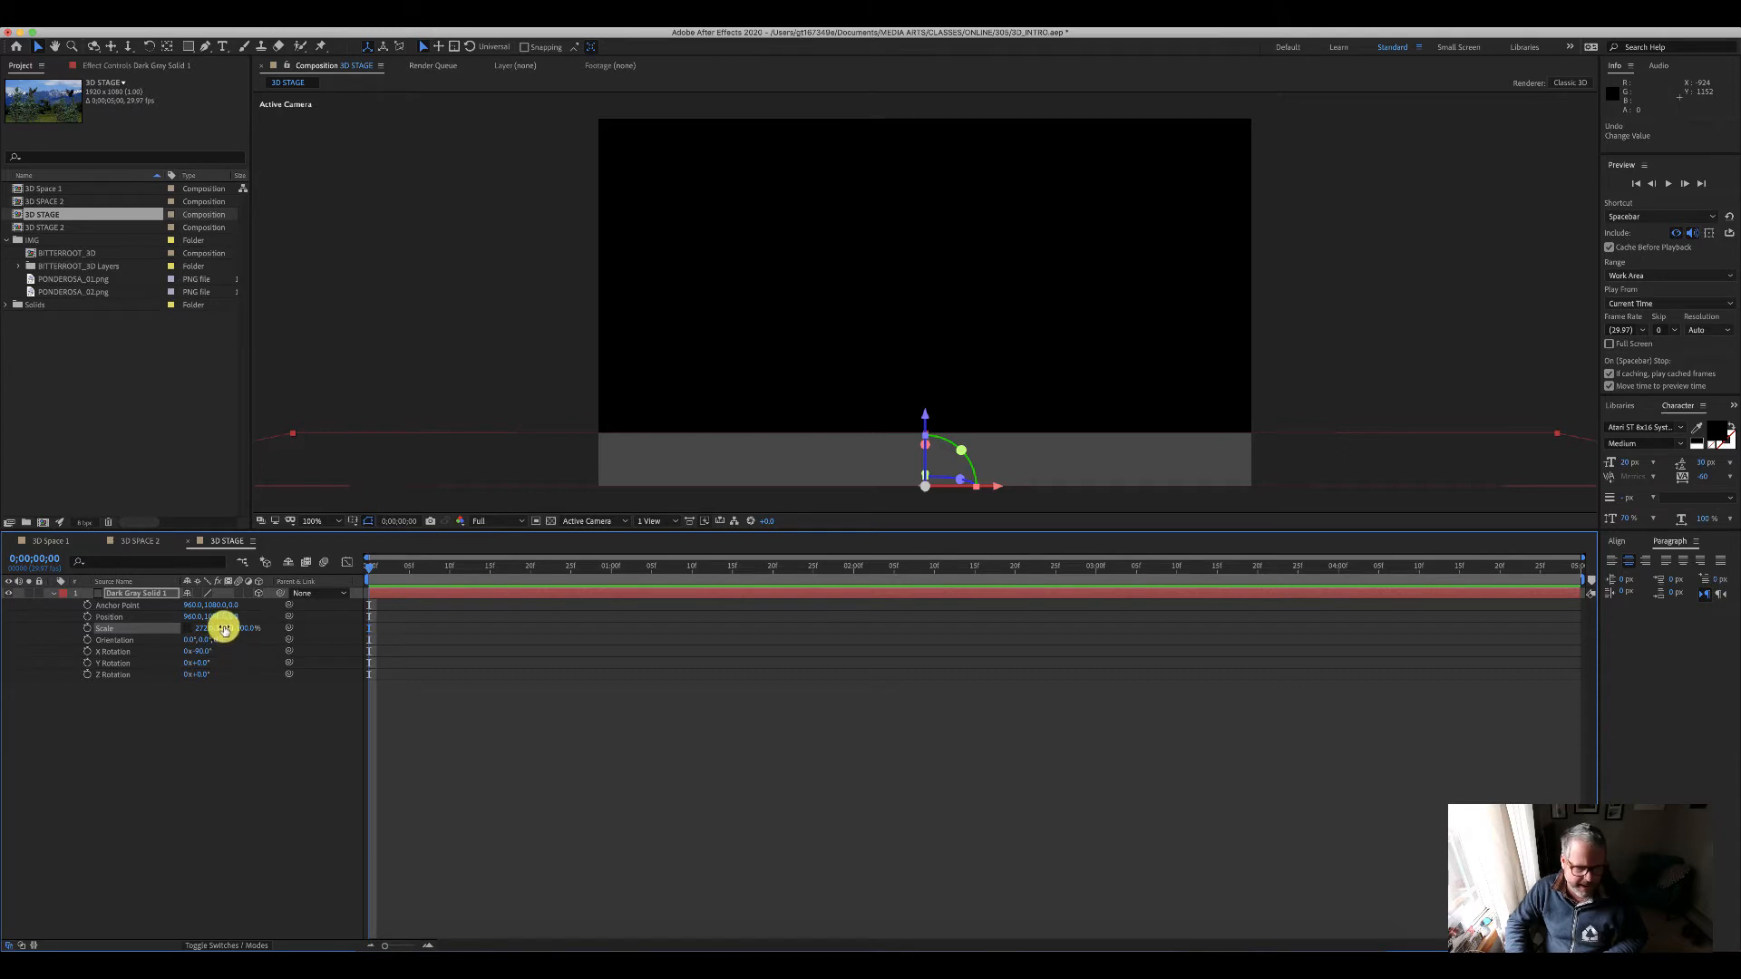
left_click_drag(223, 627, 689, 598)
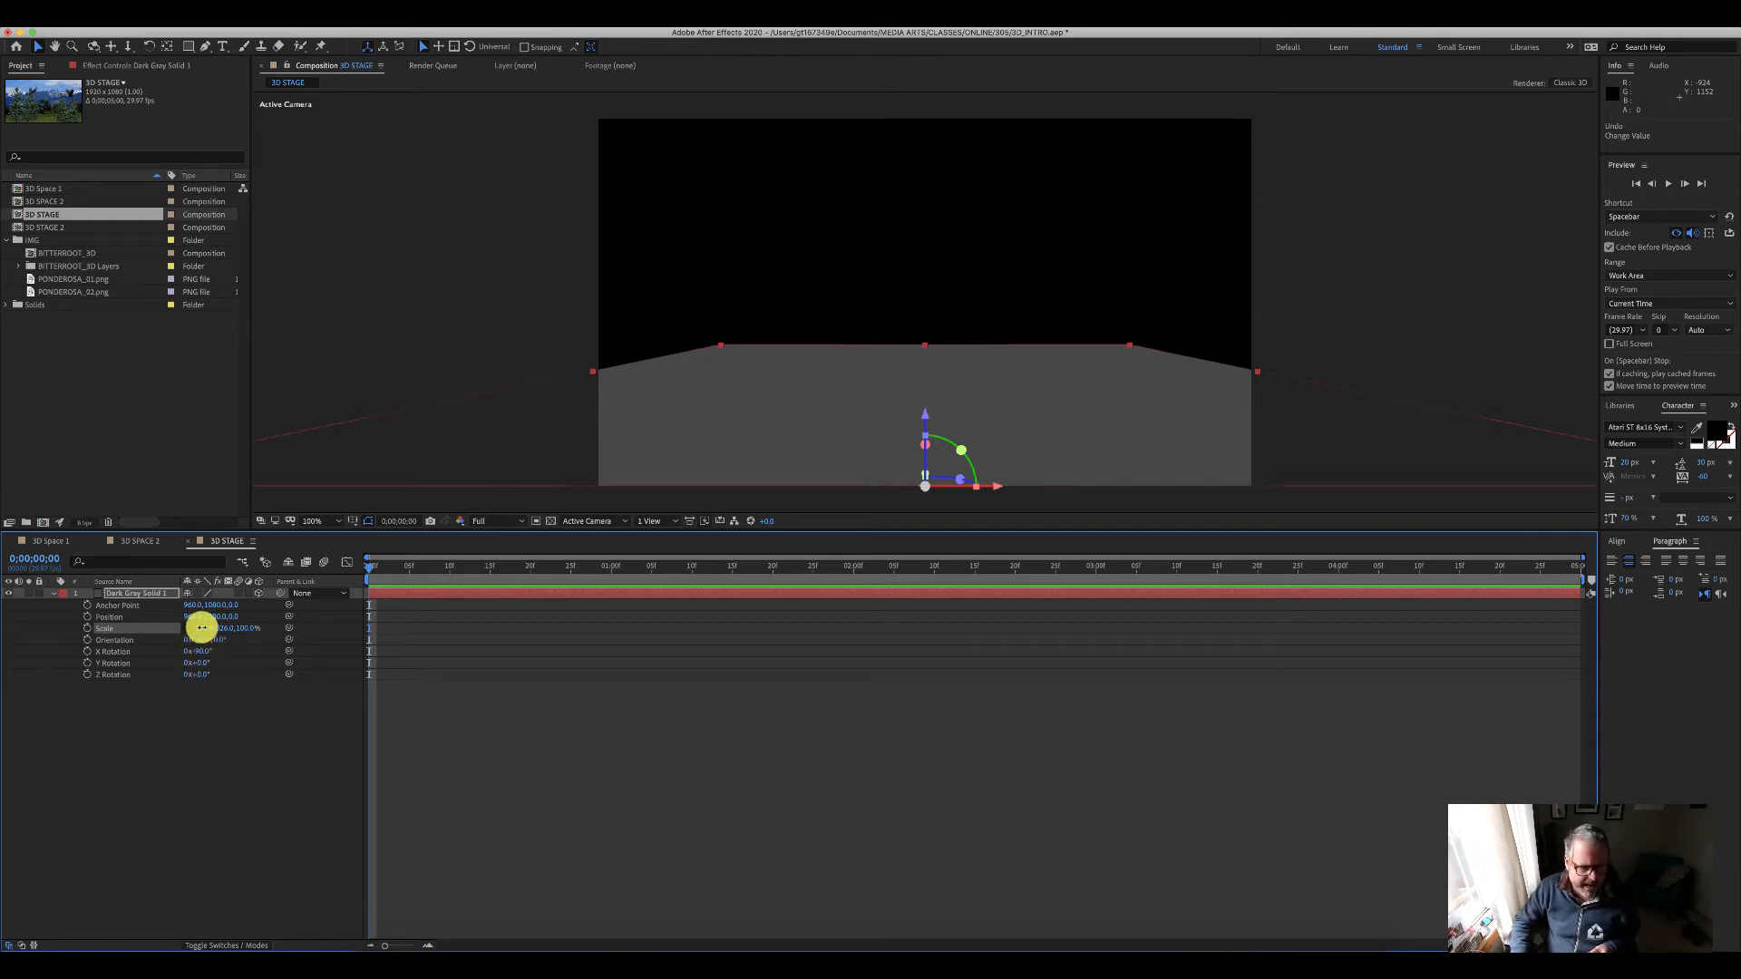
left_click_drag(201, 627, 322, 606)
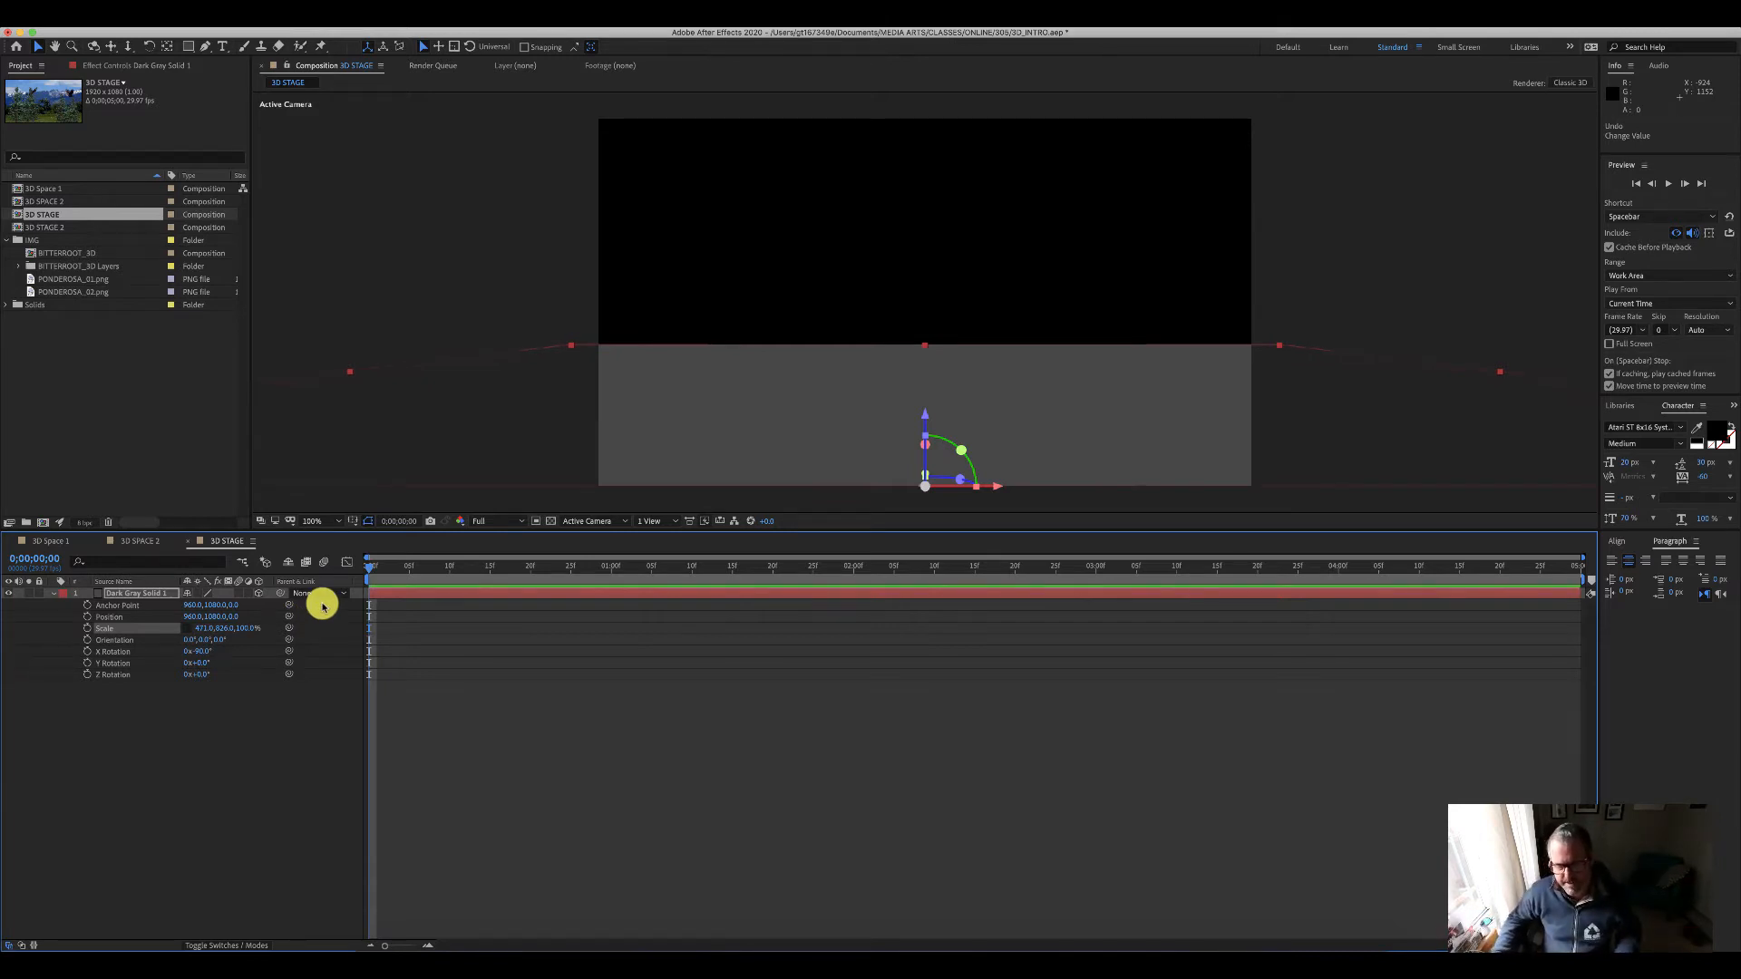
left_click(435, 299)
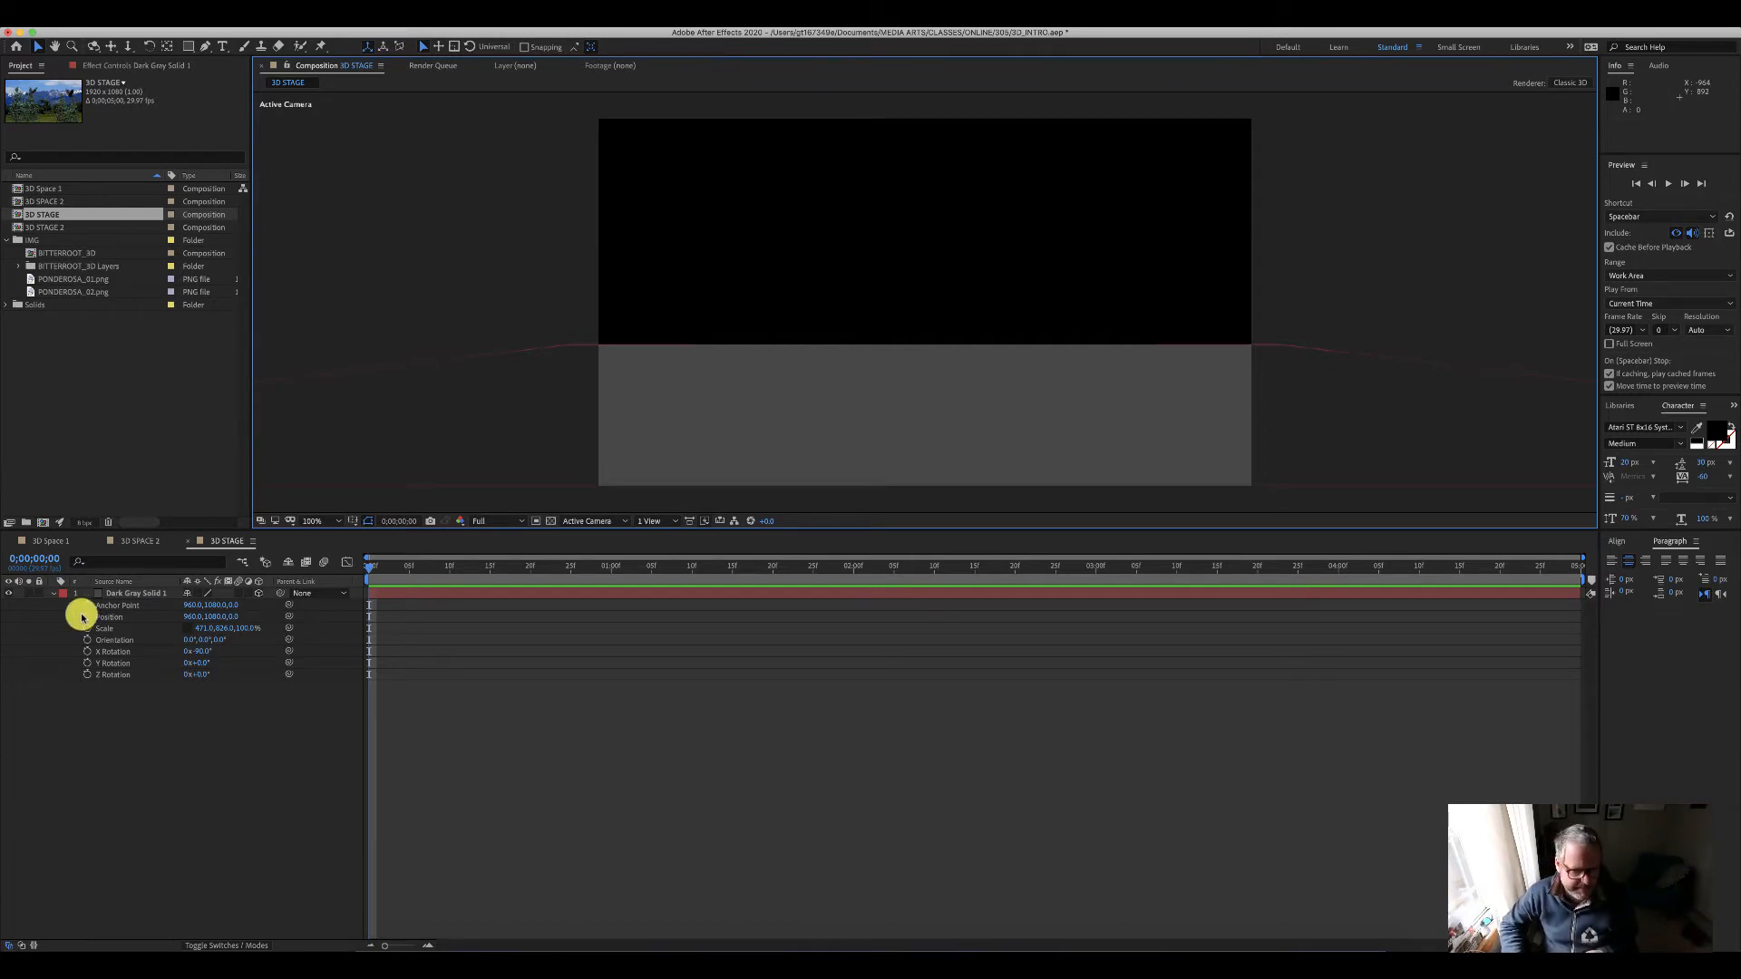
left_click(129, 742)
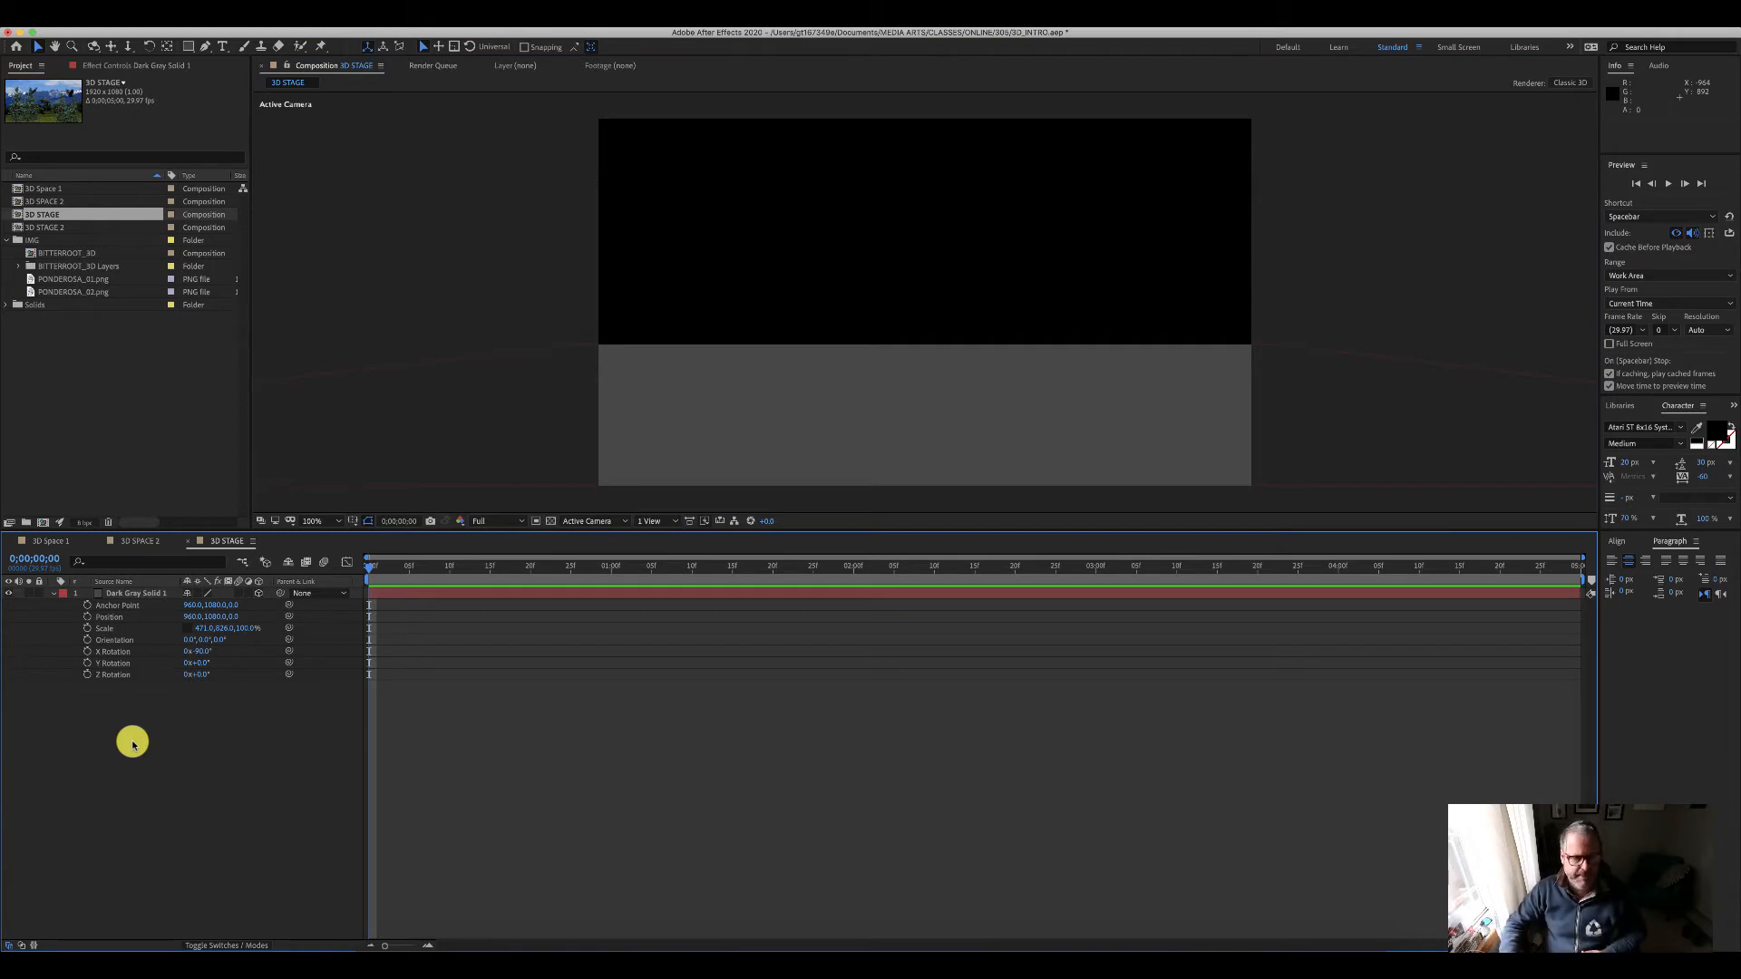
Step: Create a new solid named bar 01 with a width of 200 px and a height of 400 px
left_click(245, 12)
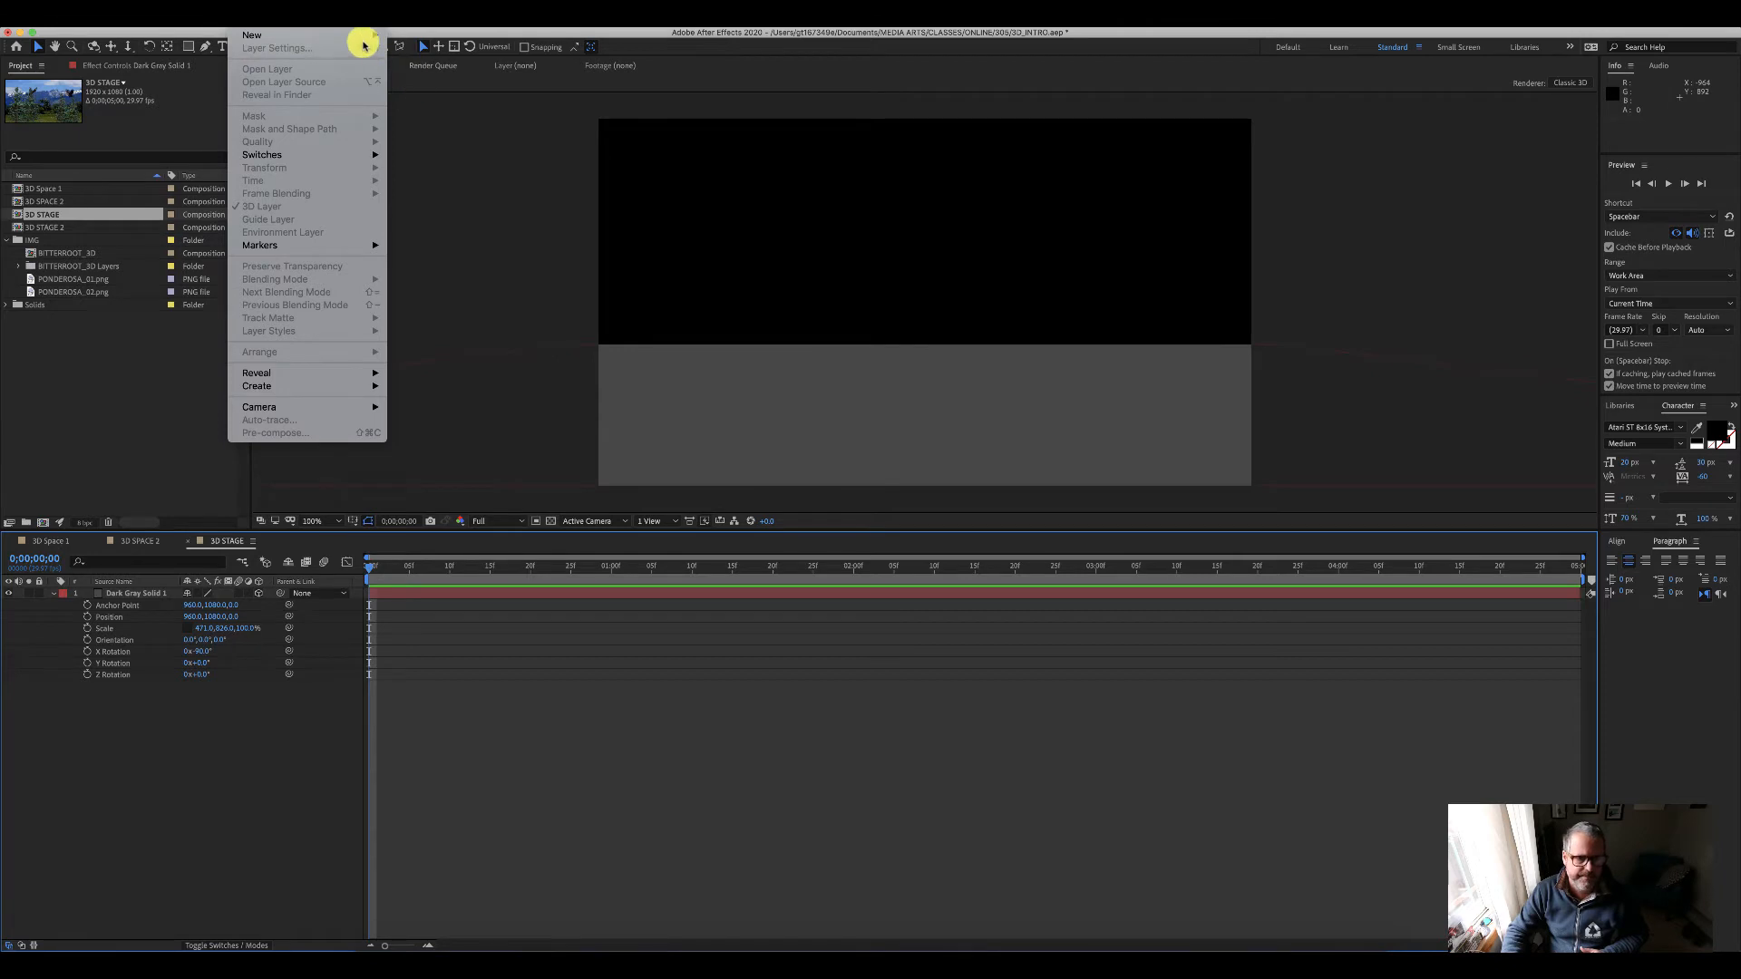
mouse_move(363, 45)
left_click(440, 45)
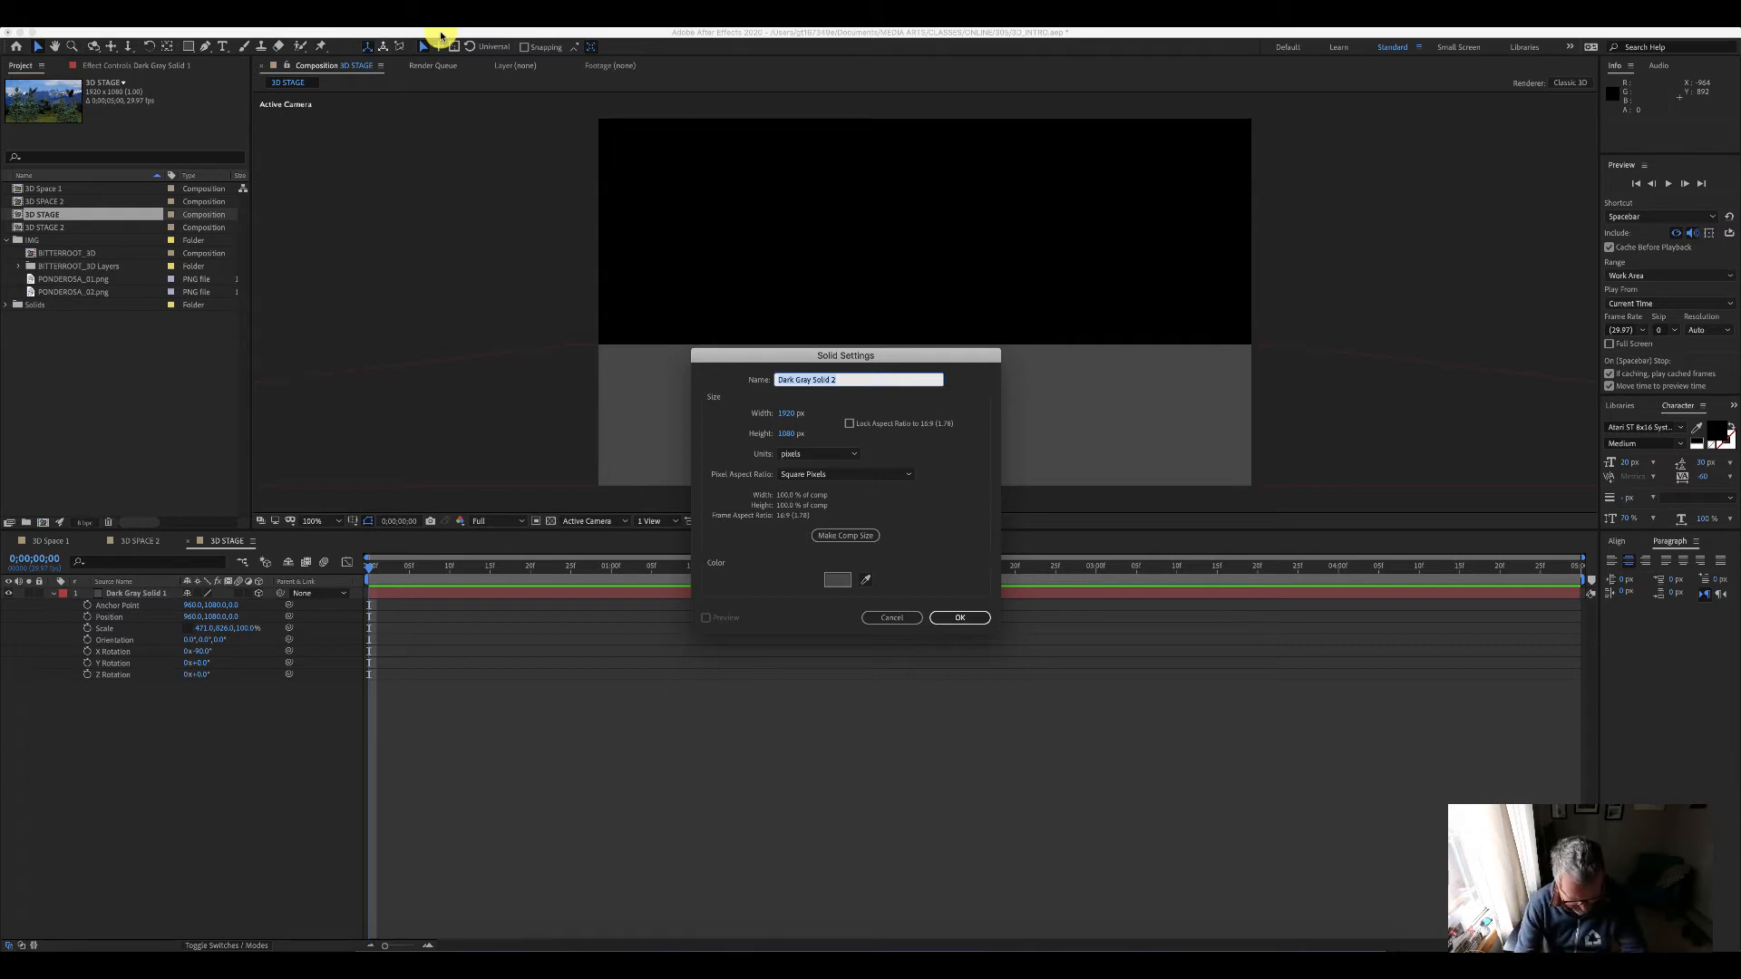
type("bar 01")
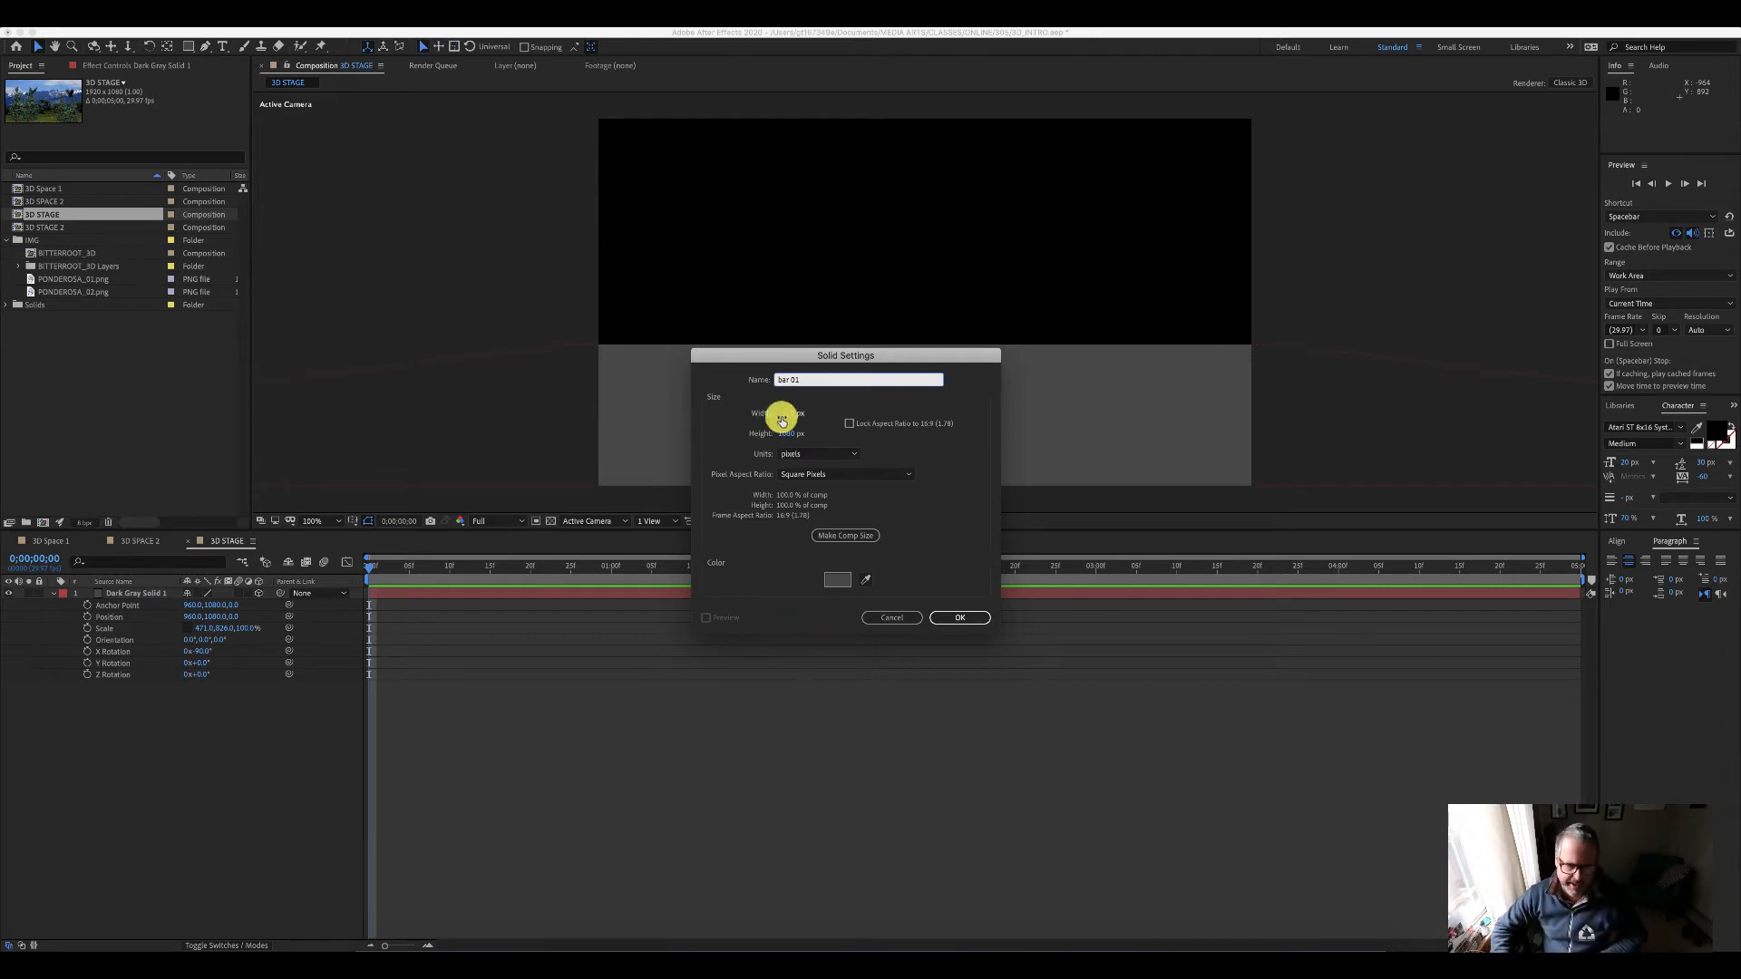
left_click(796, 414)
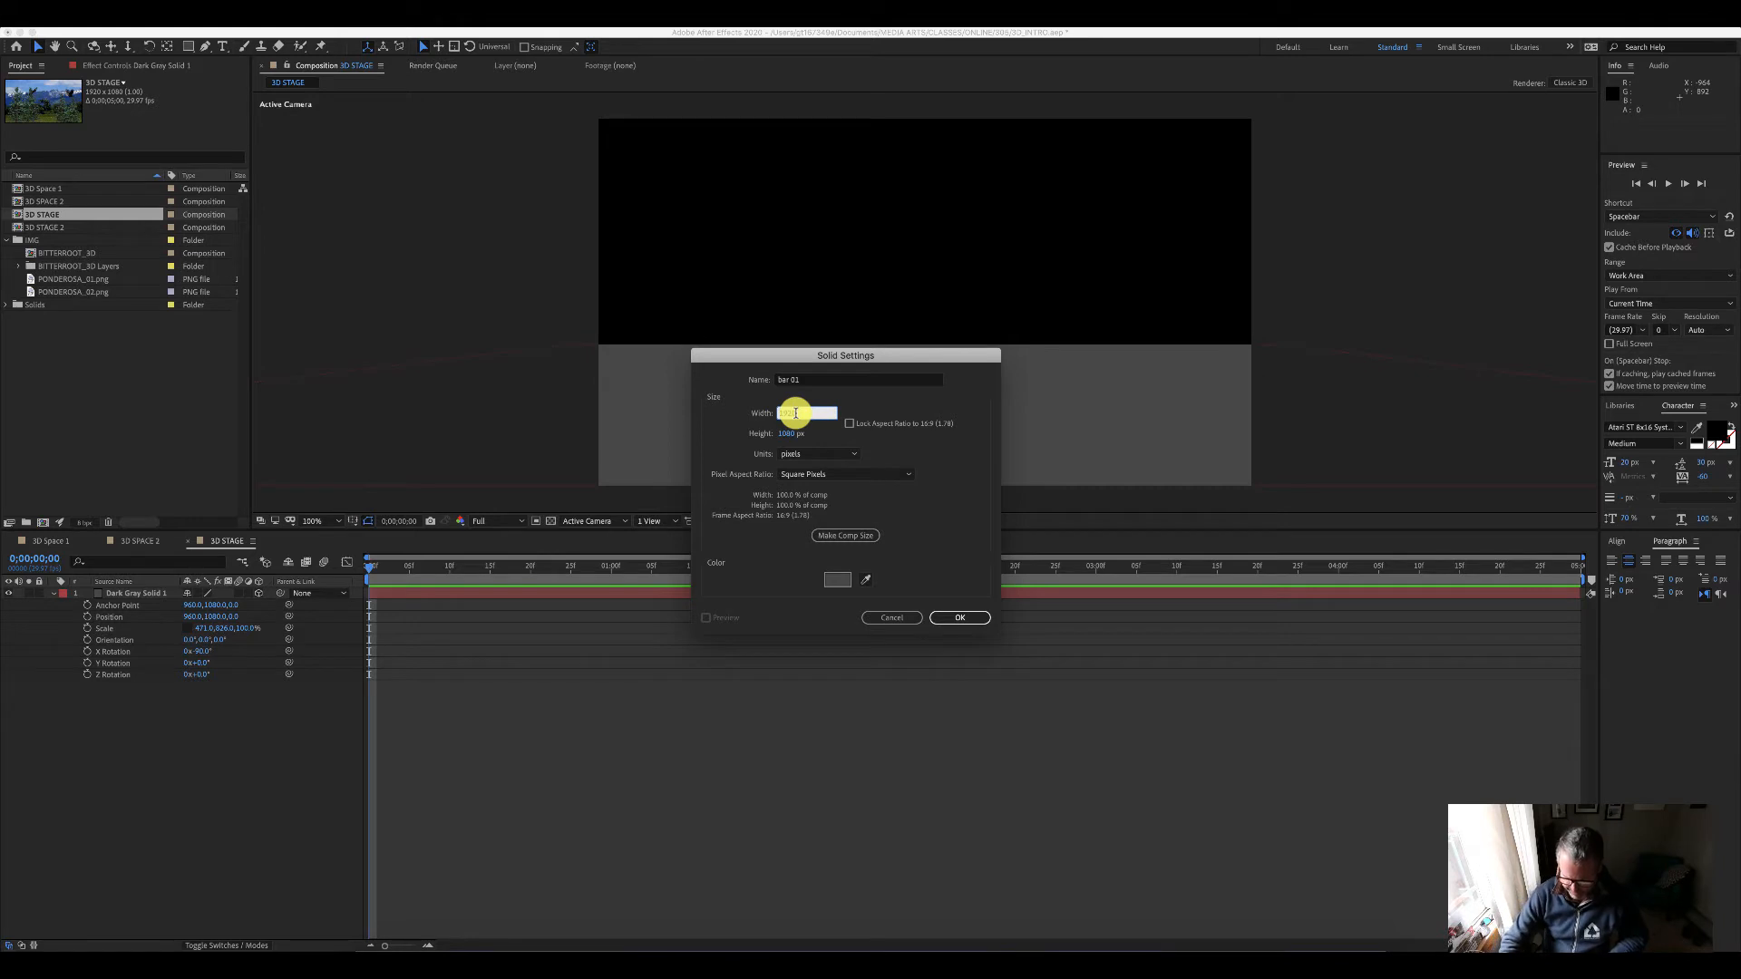
type("200")
key("Tab")
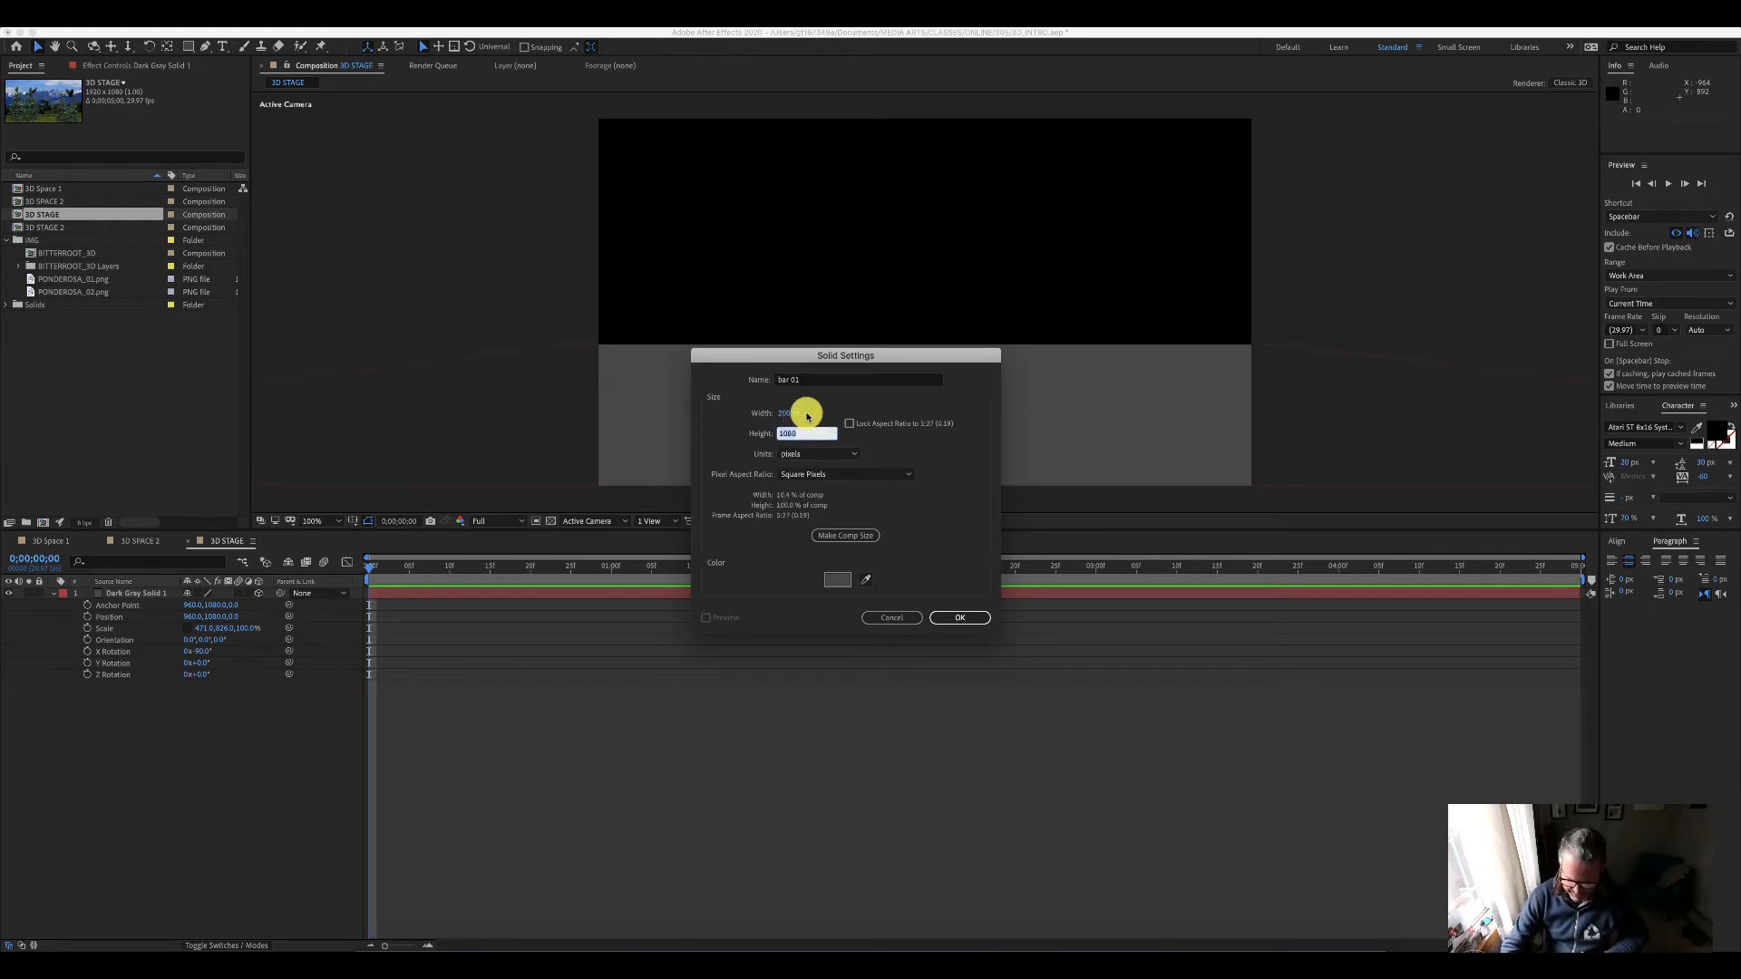
type("8")
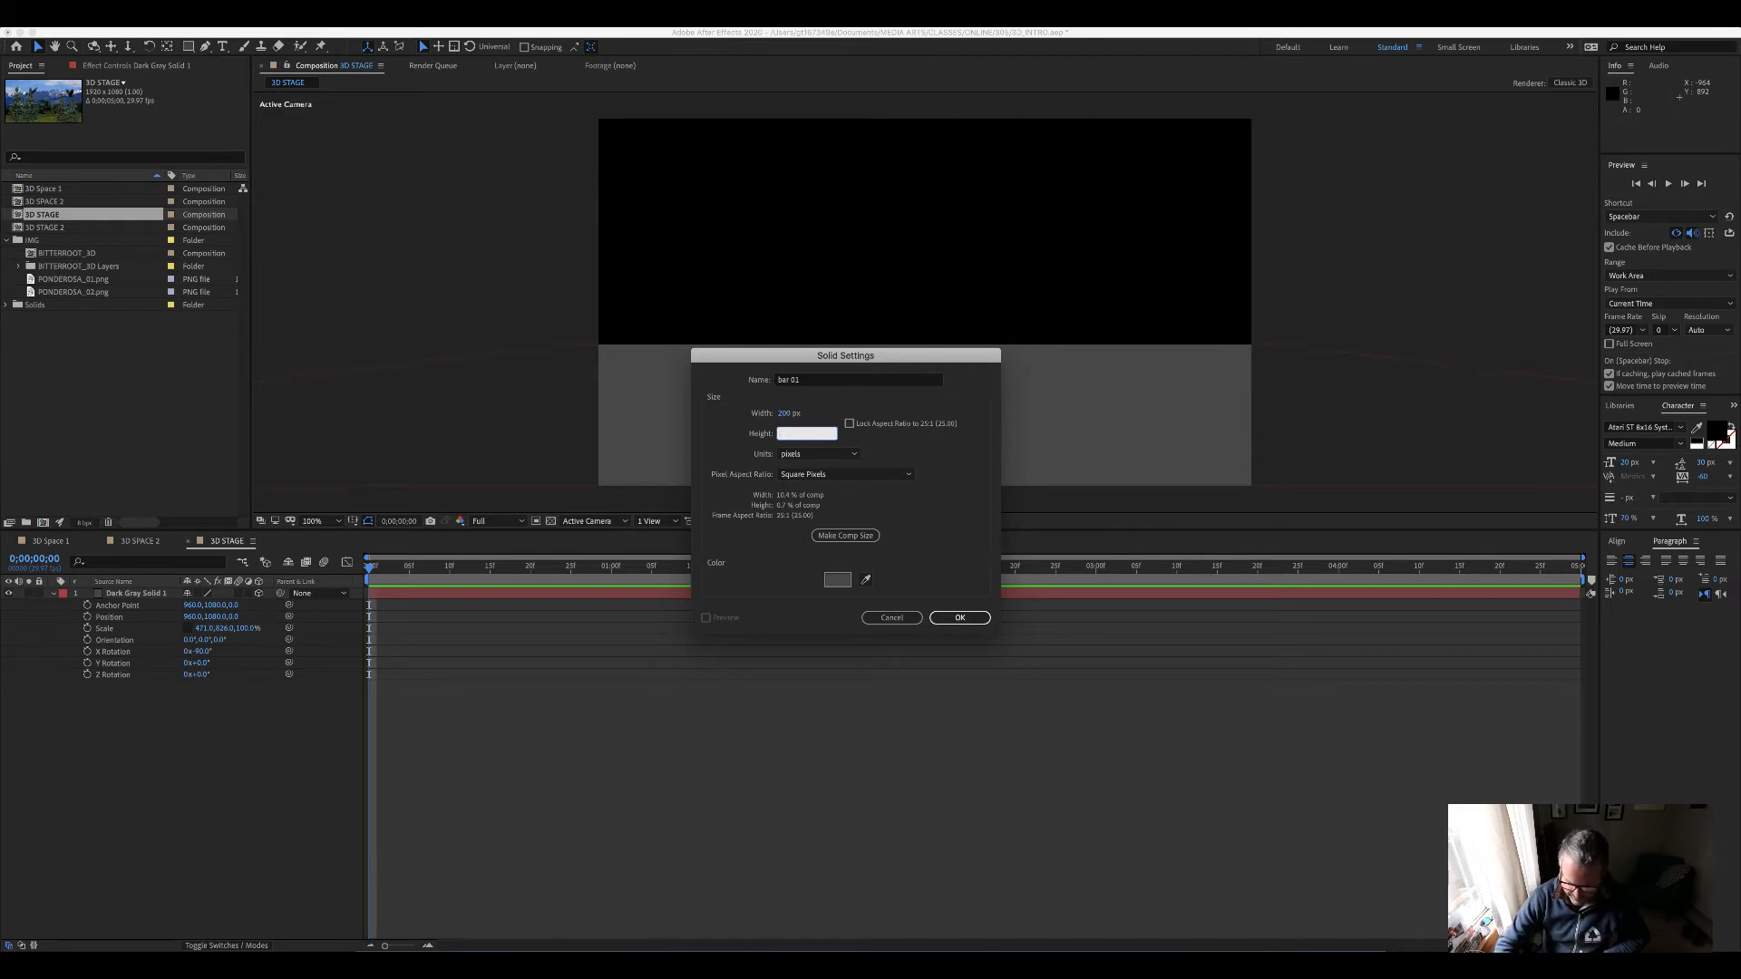
type("400")
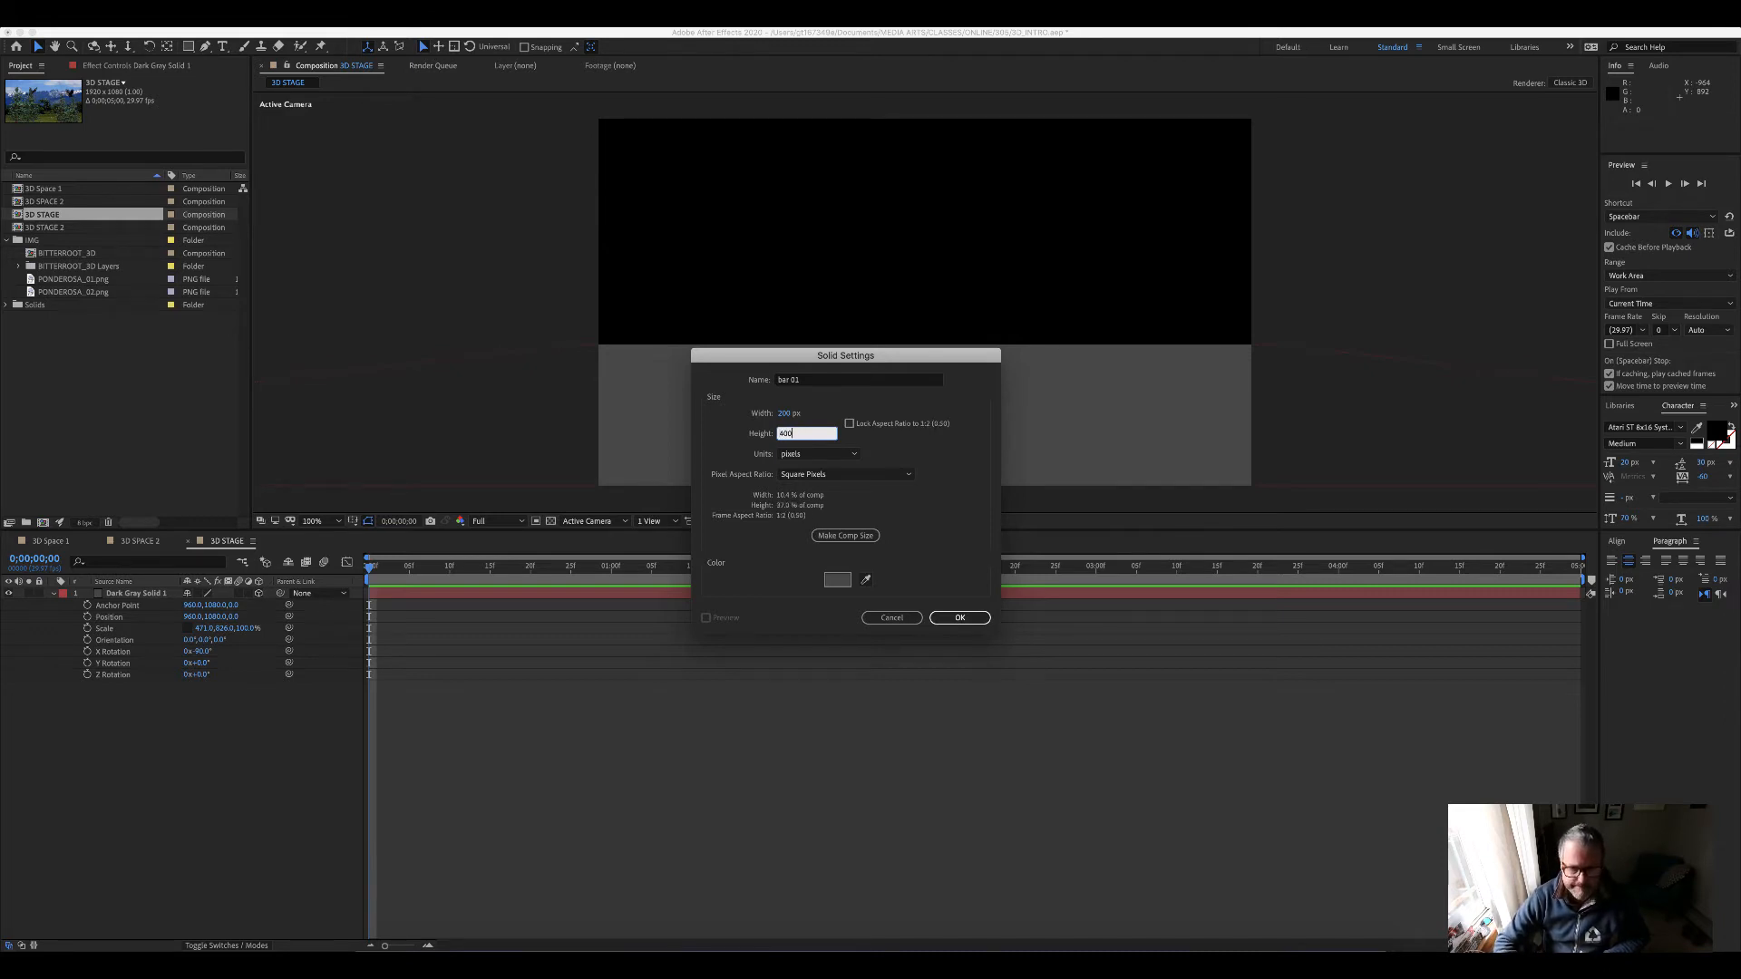
key("Return")
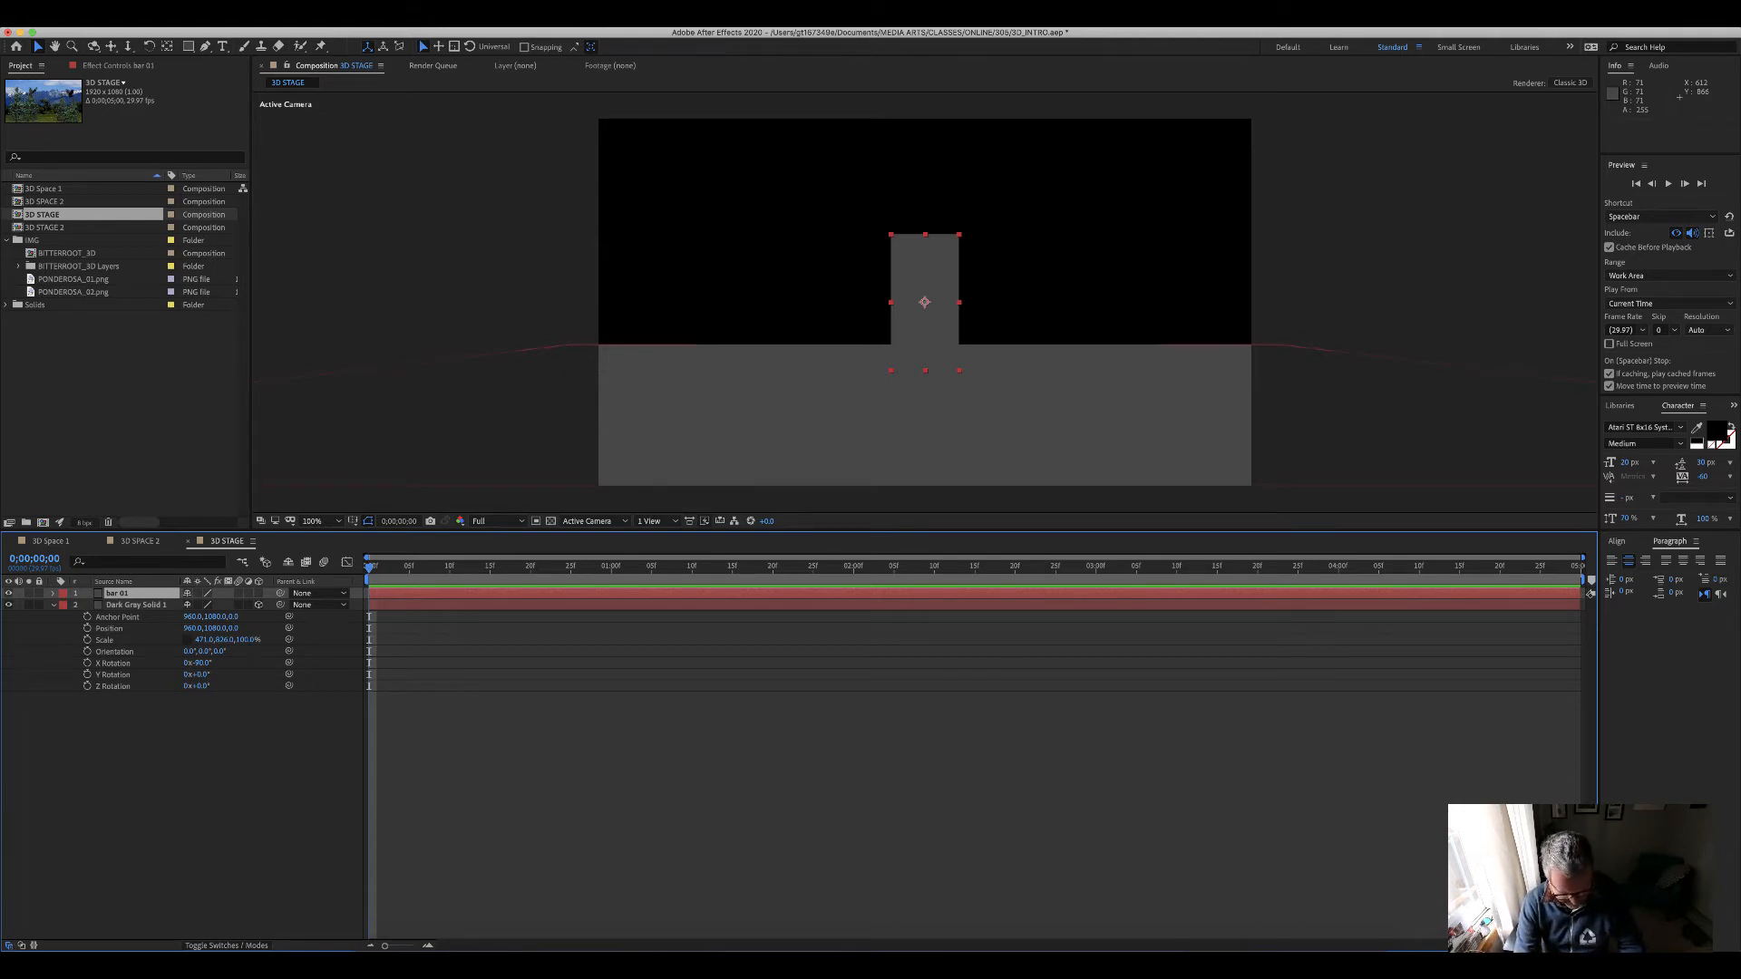
Step: Change the bar 01 solid's color to pure red (FF0000) and make it a 3D layer
key("super+shift+y")
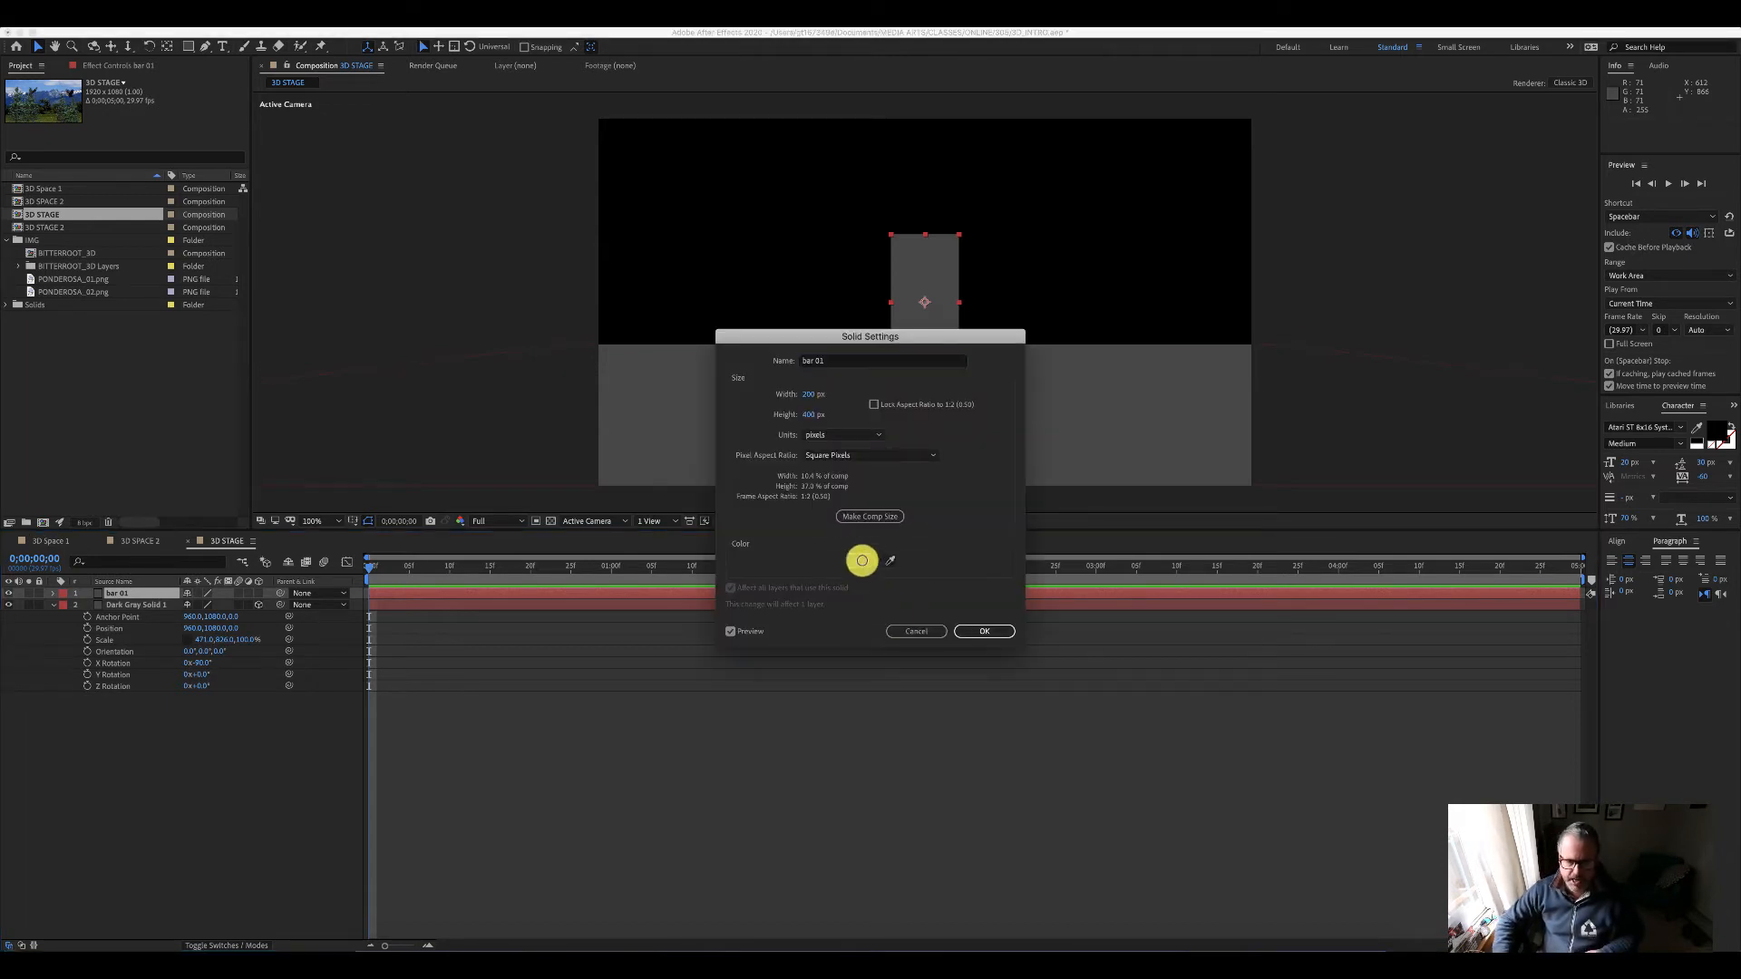
left_click(862, 561)
left_click_drag(875, 440, 878, 406)
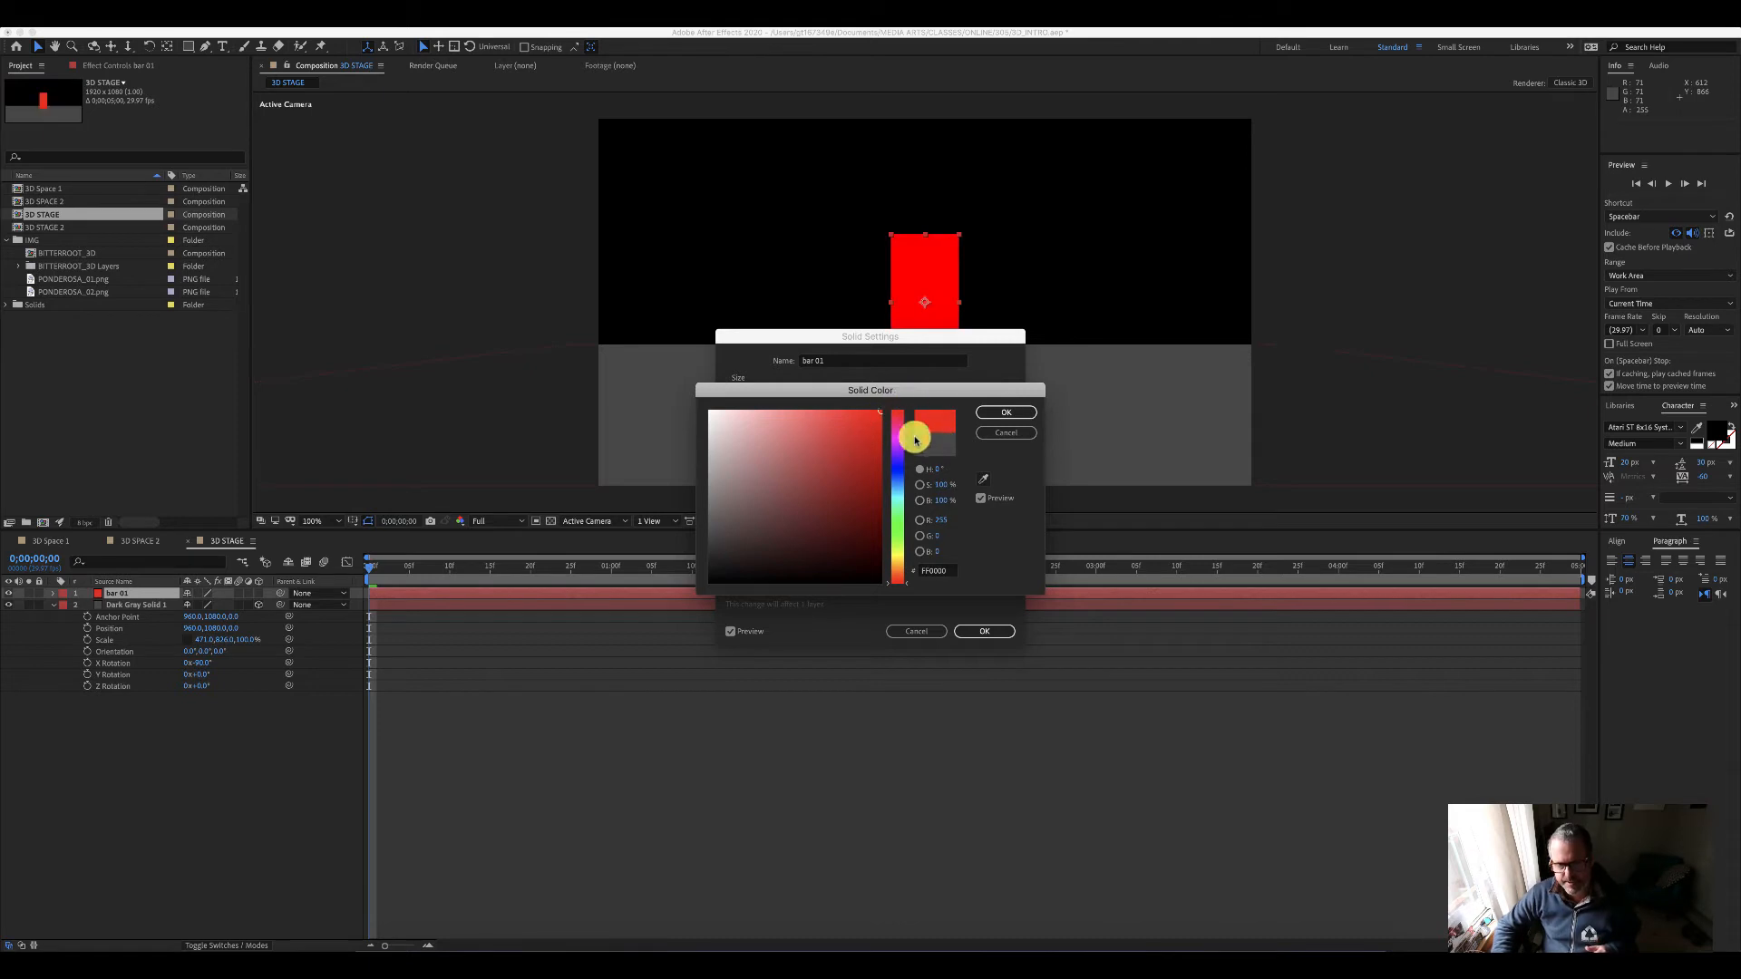
left_click(1007, 413)
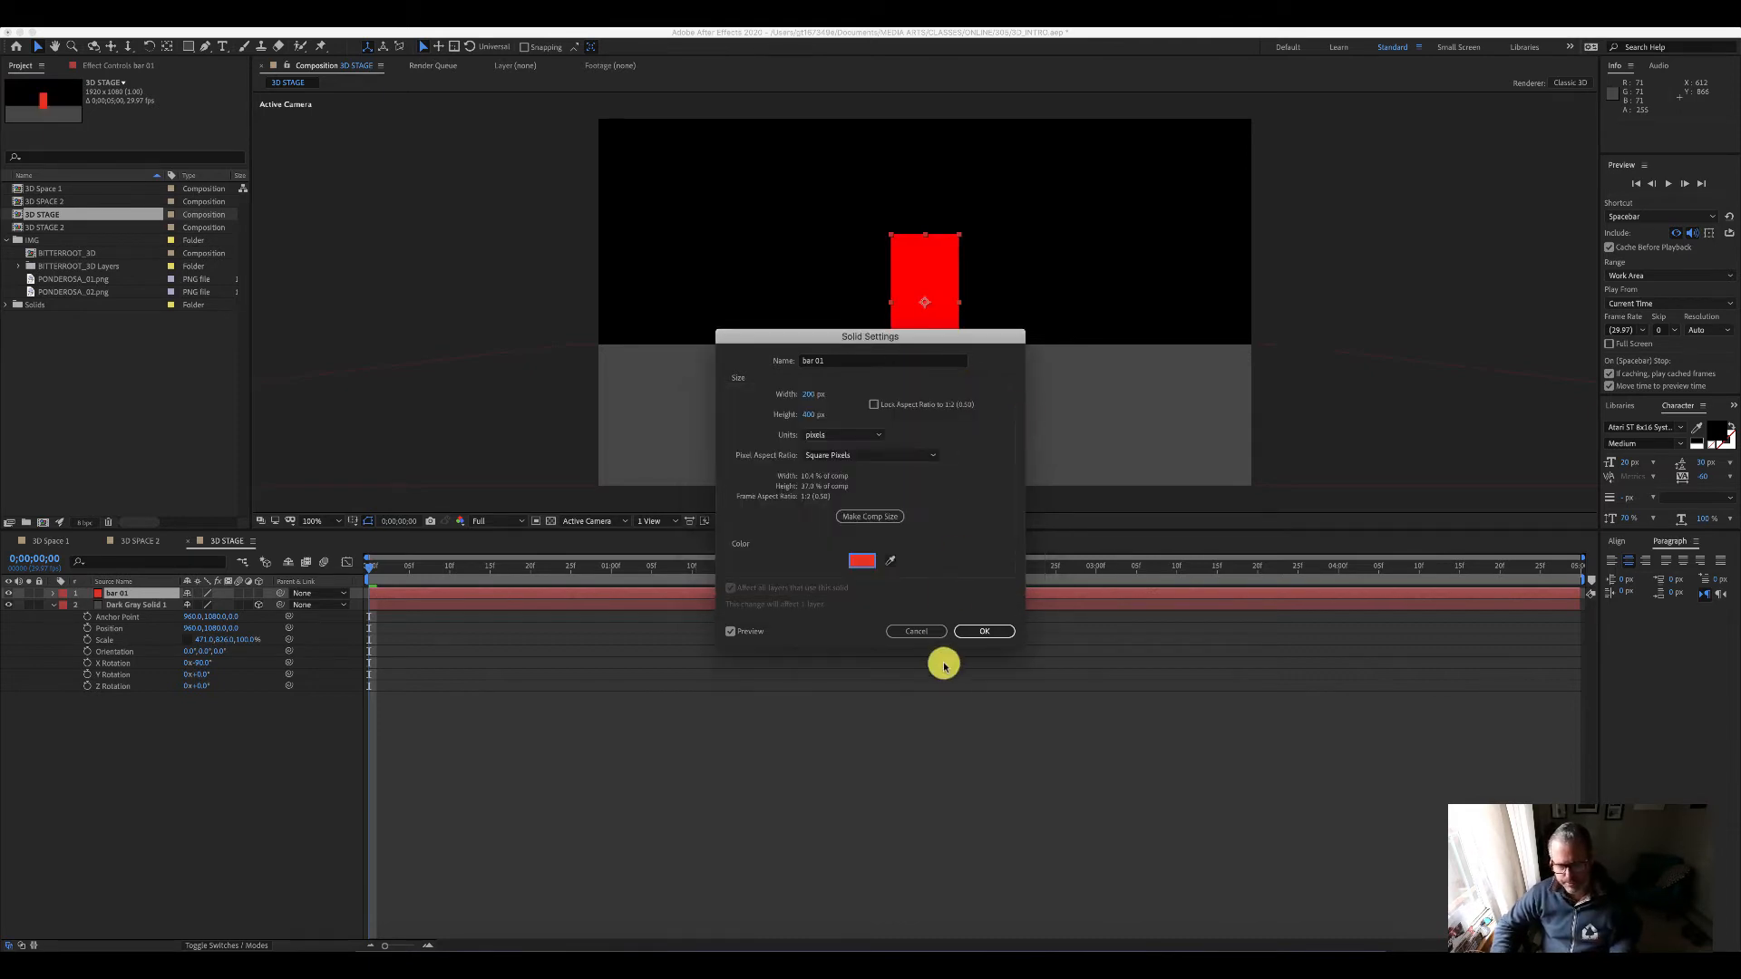
left_click(985, 630)
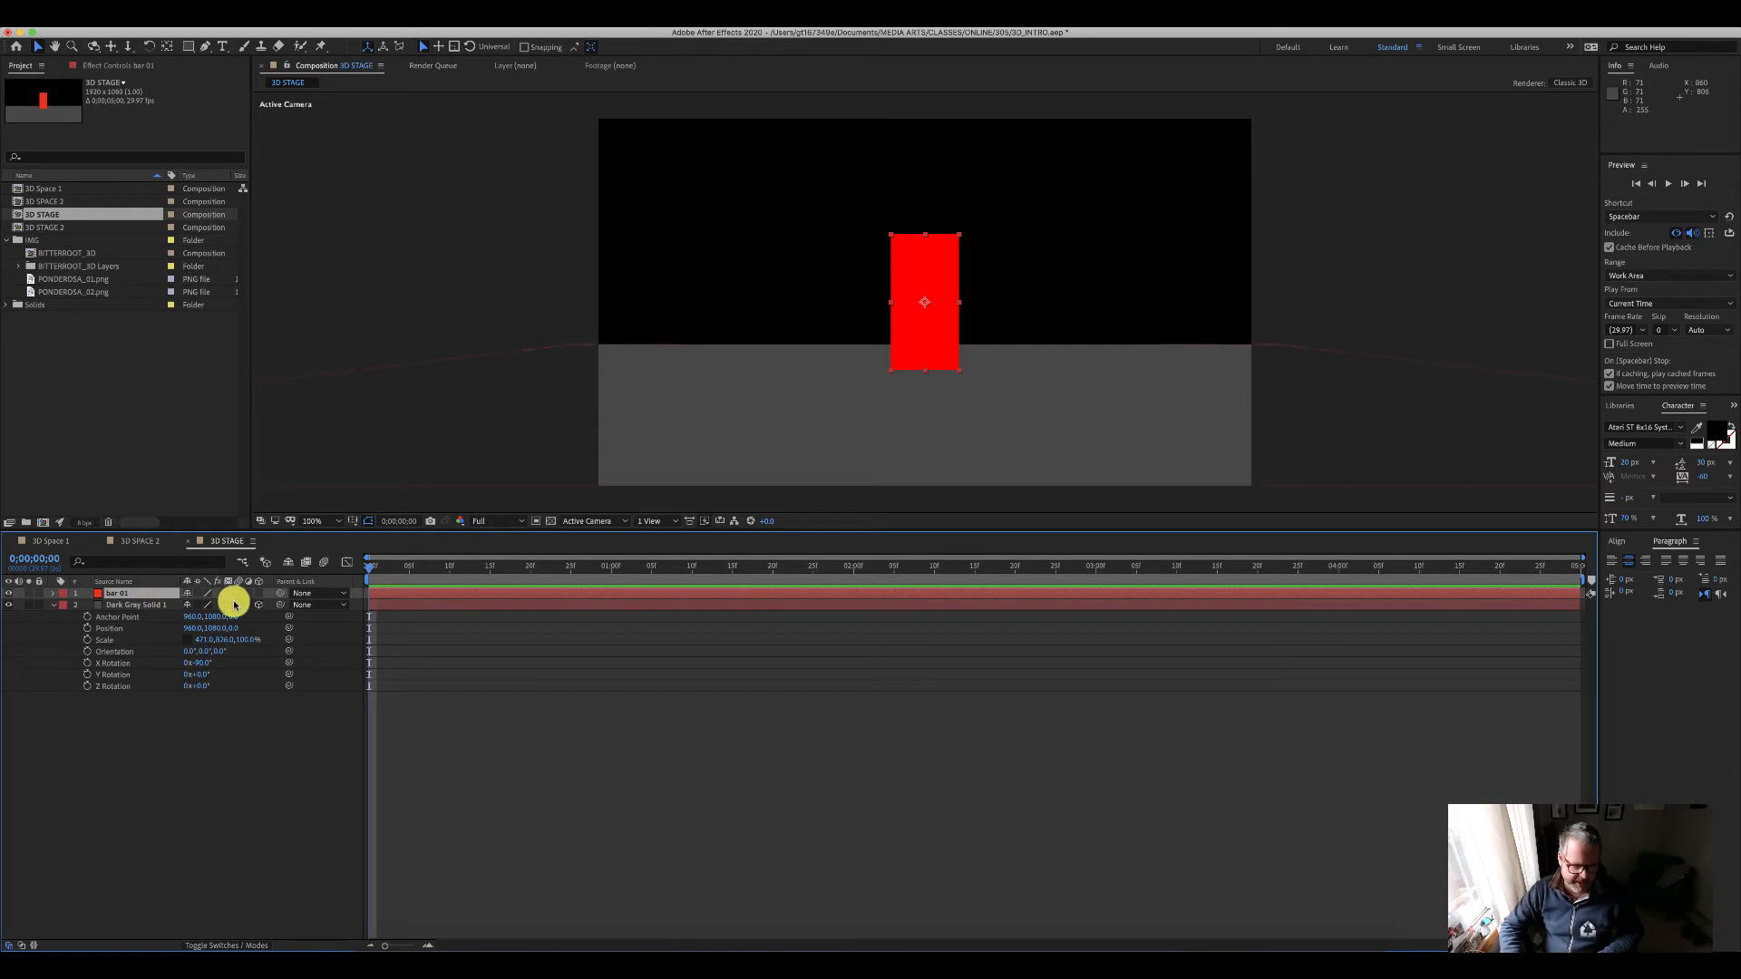
left_click(262, 594)
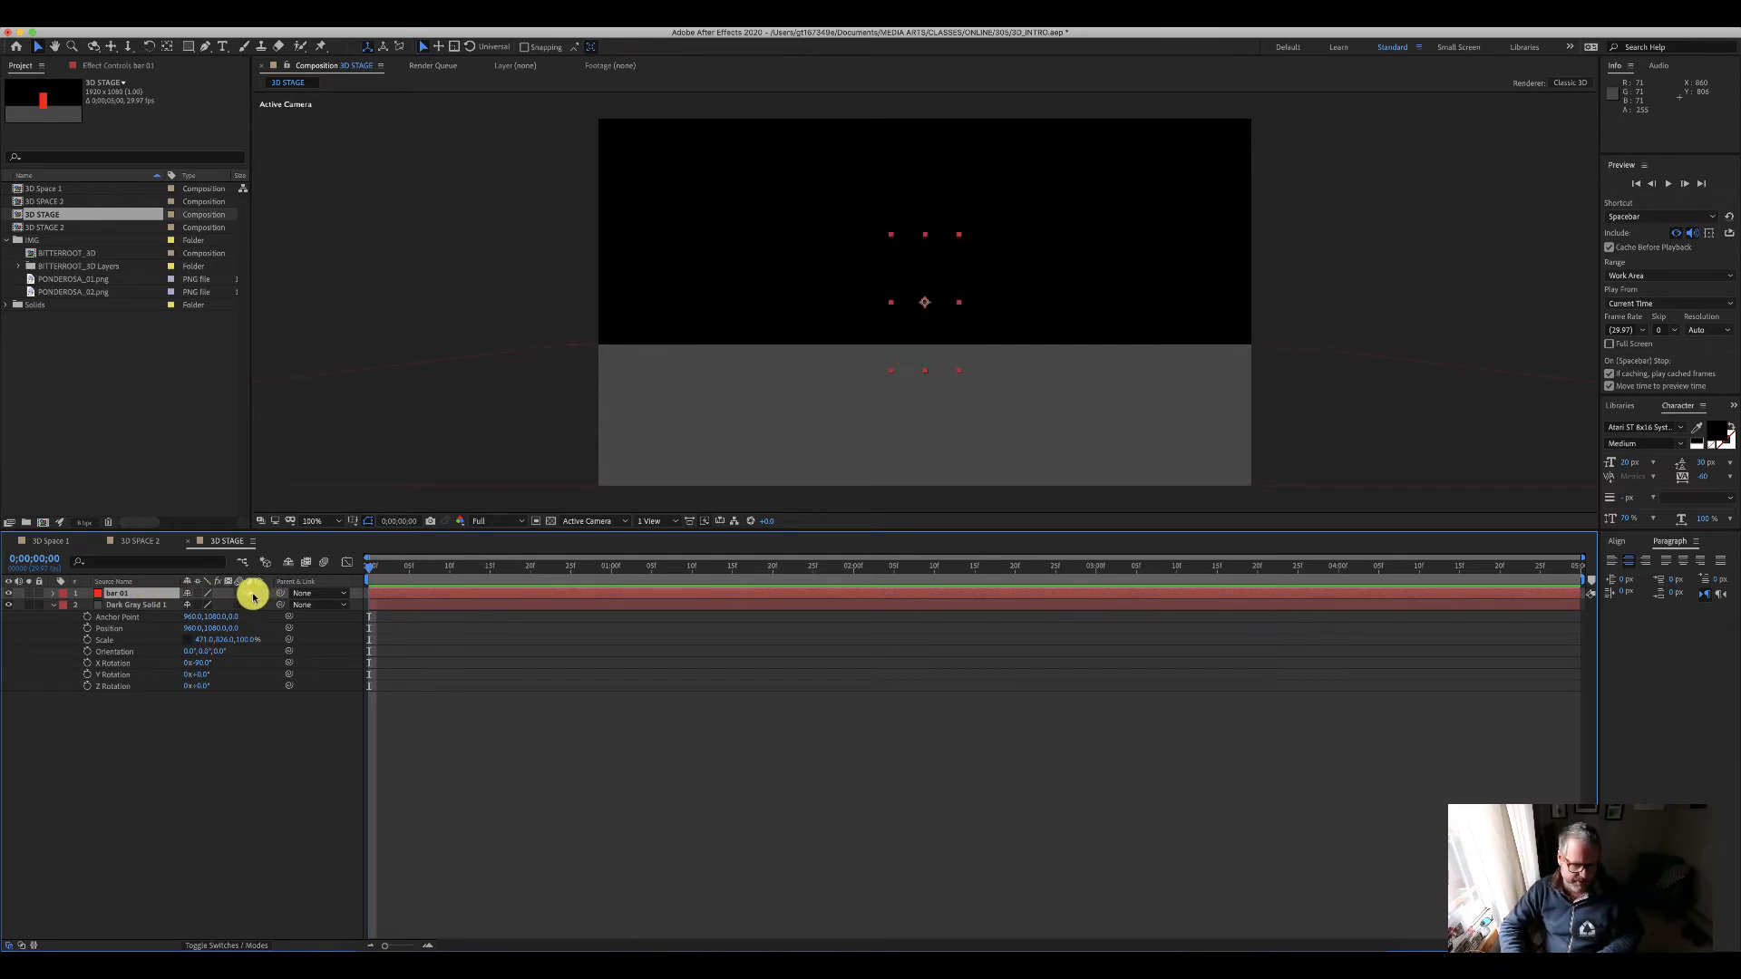
left_click(257, 593)
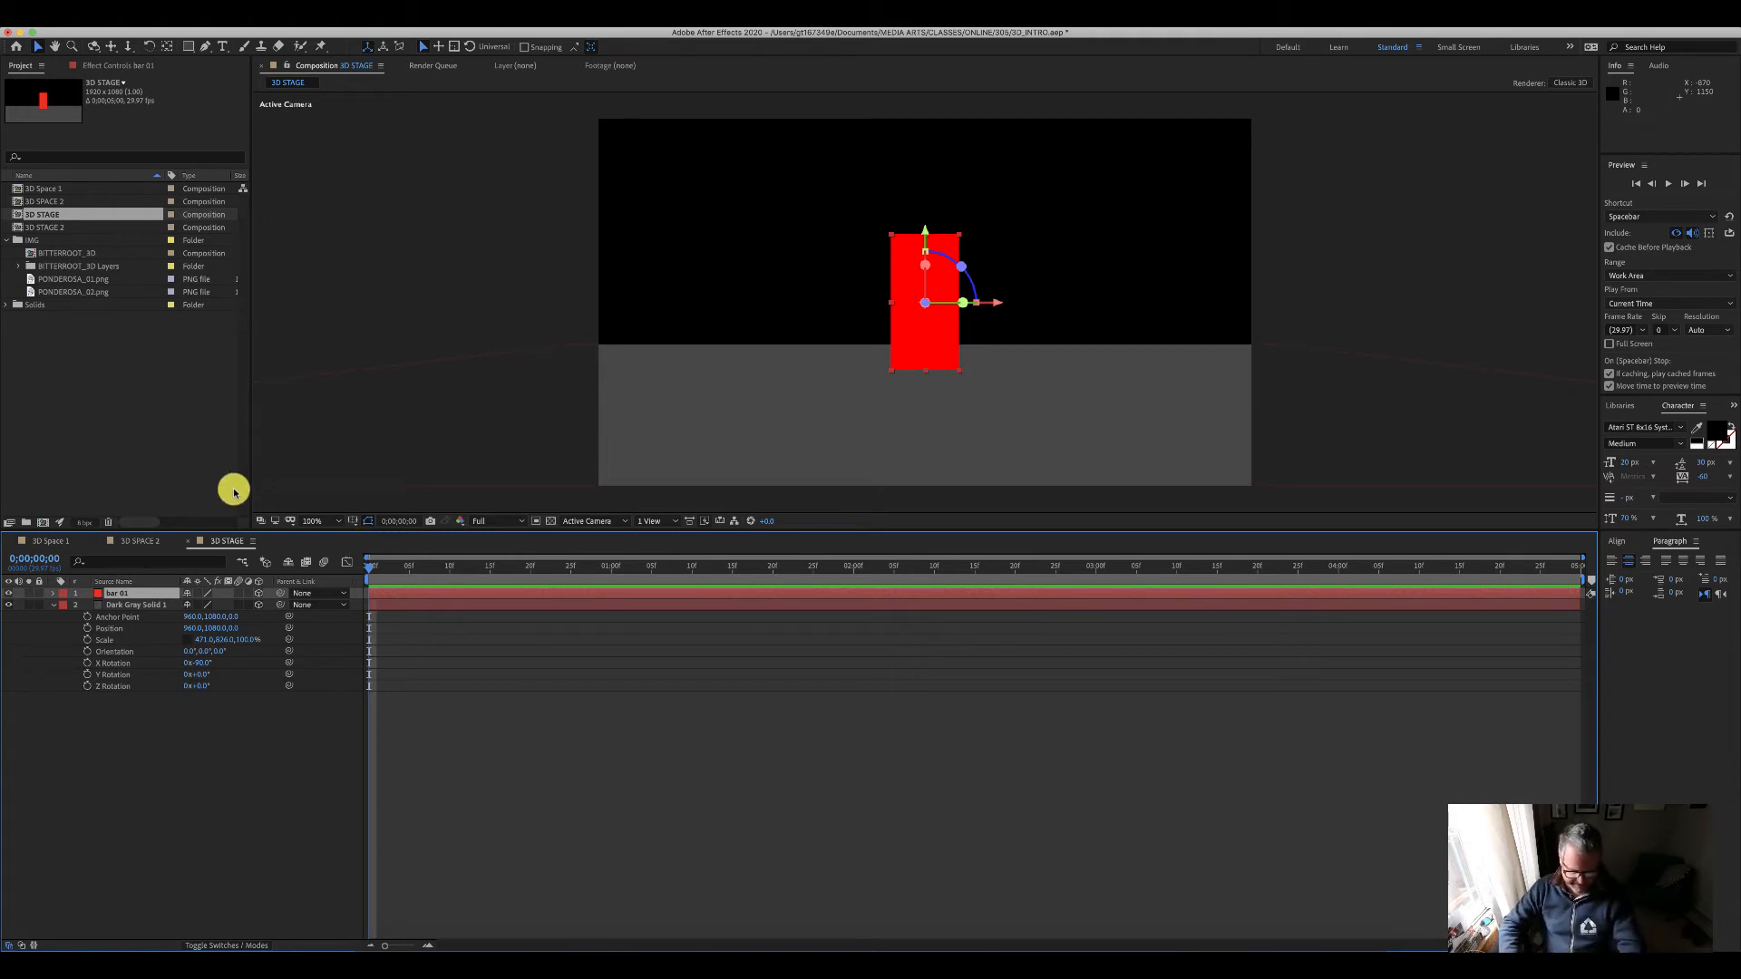
Step: Try moving bar 01 nearer and farther by varying its Z Position, and undo the last change
key("p")
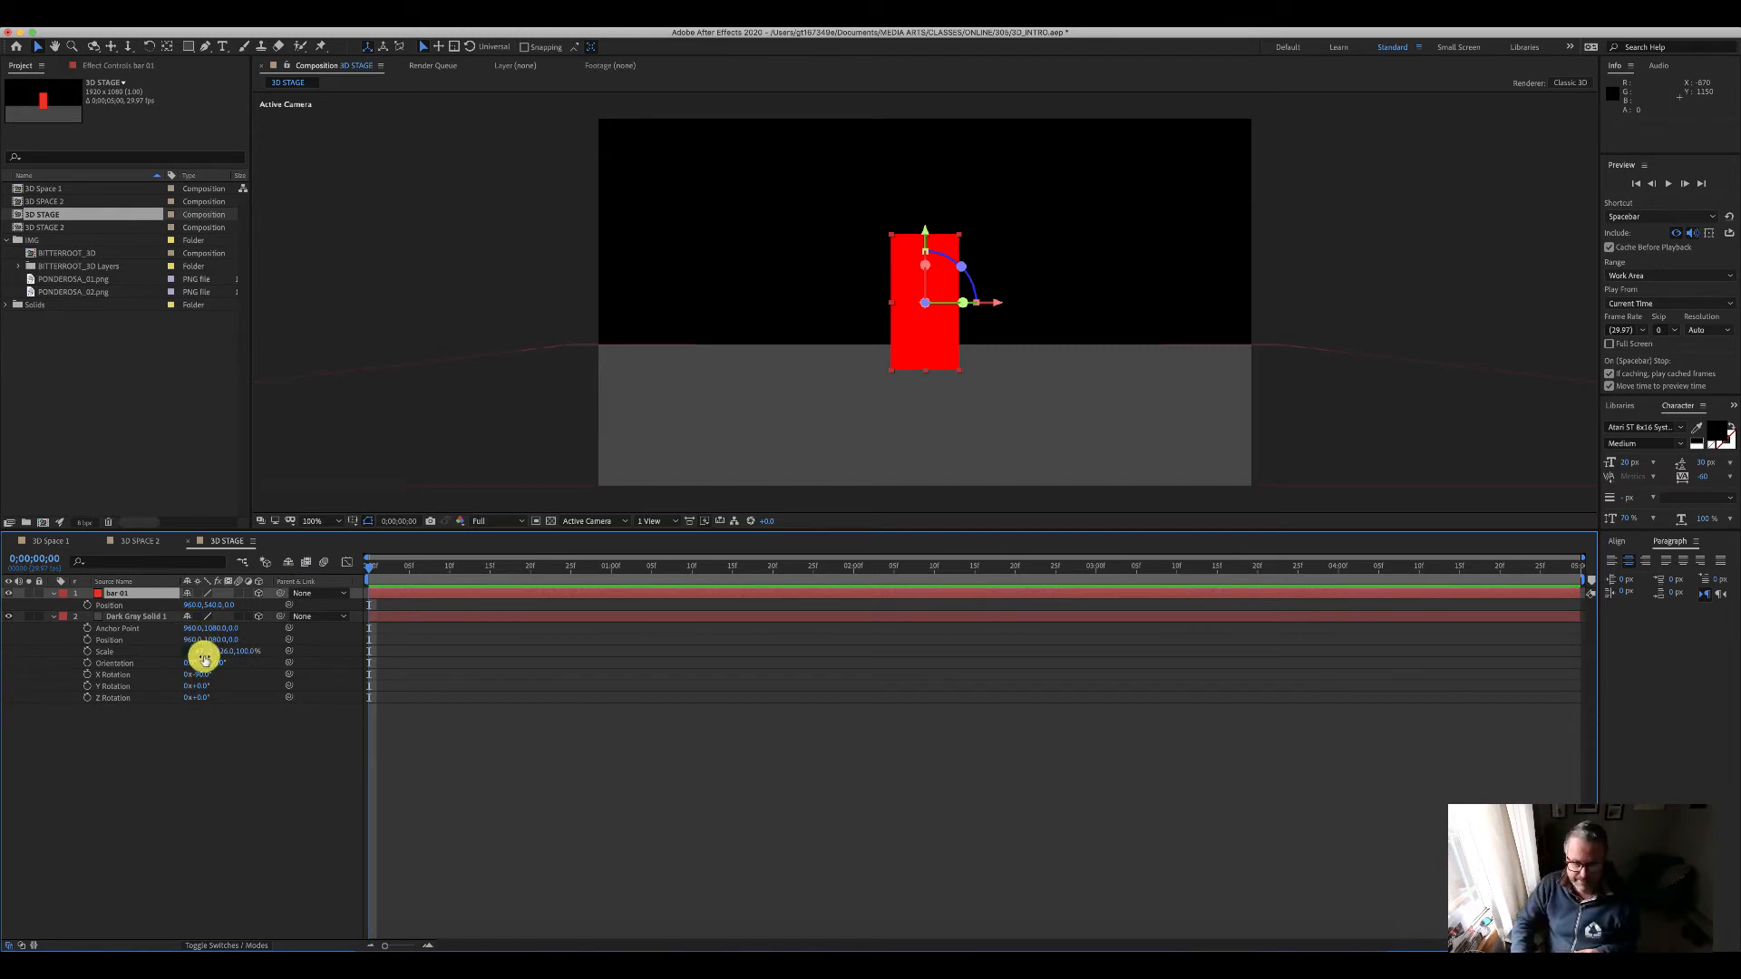
left_click_drag(227, 607, 272, 576)
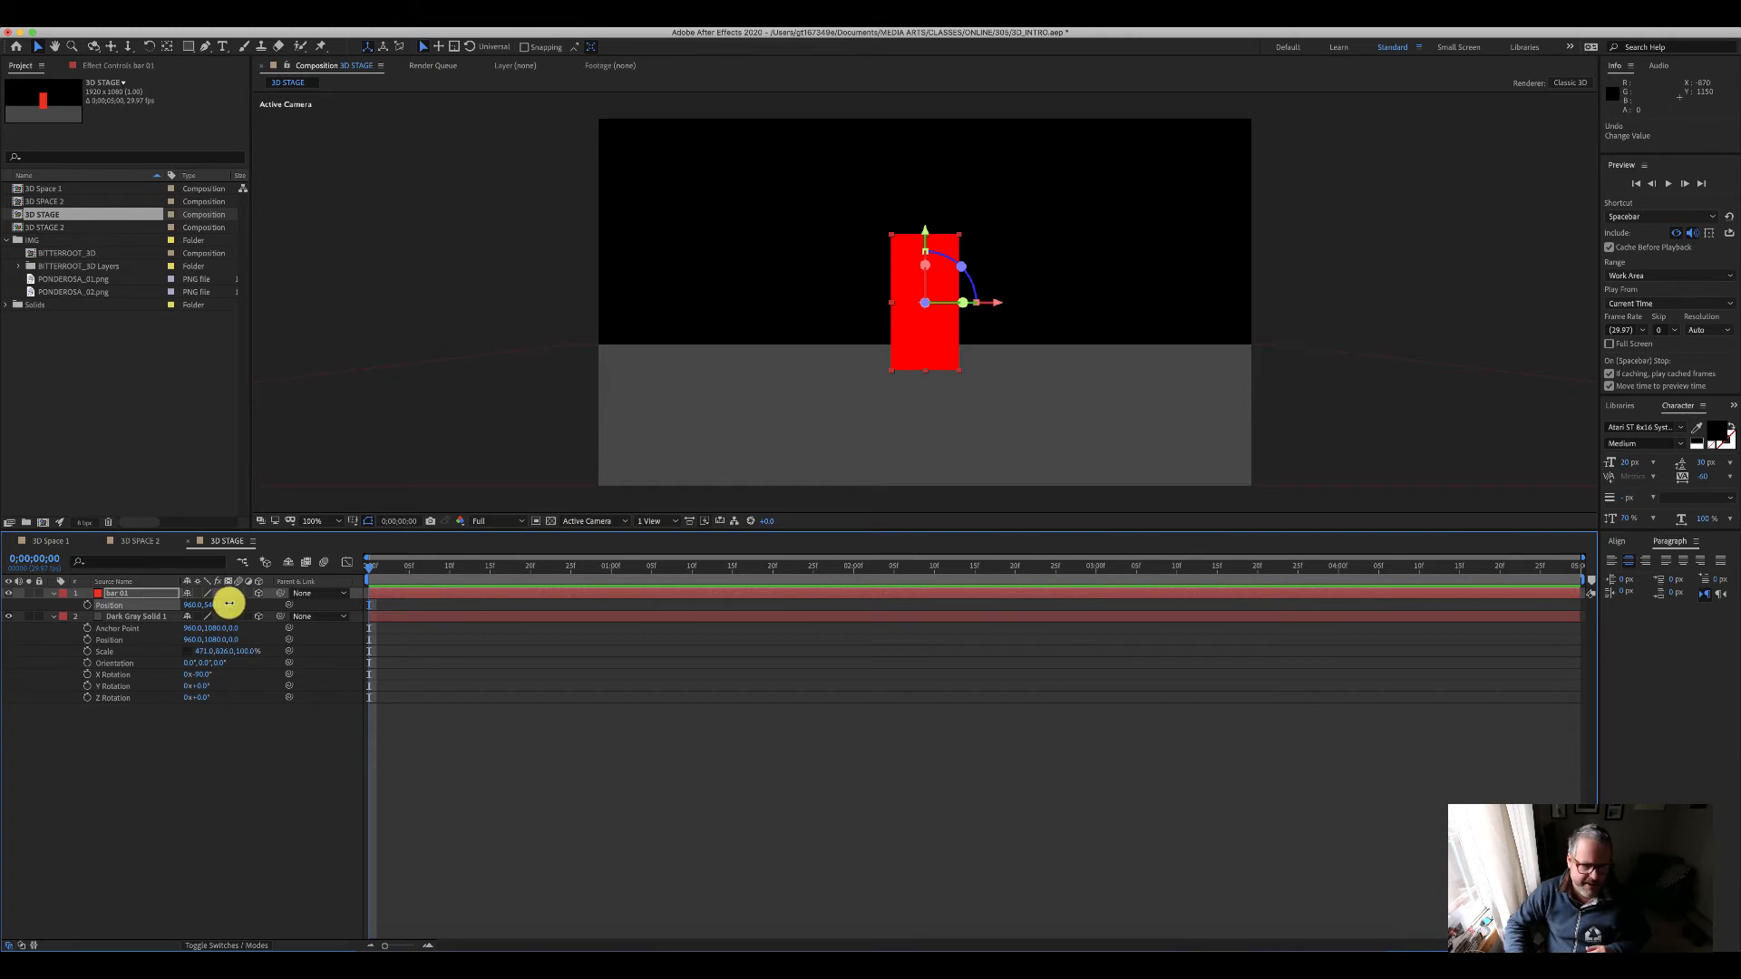
left_click_drag(234, 606, 5, 663)
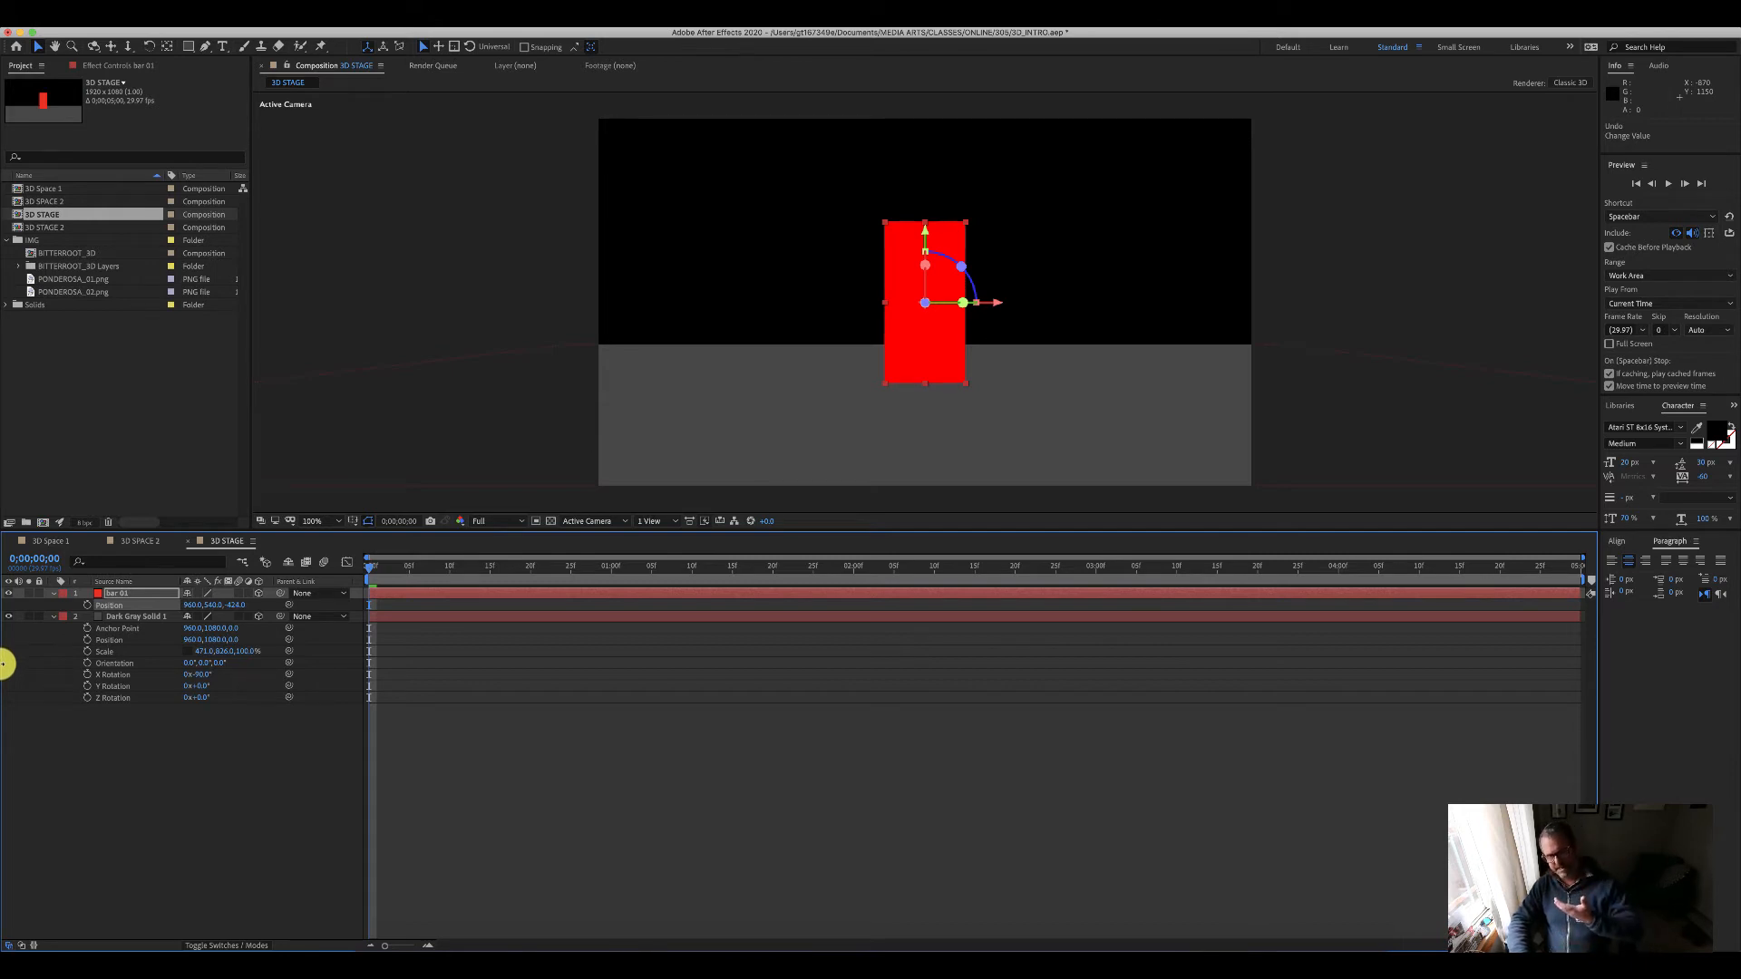
left_click_drag(4, 663, 4, 607)
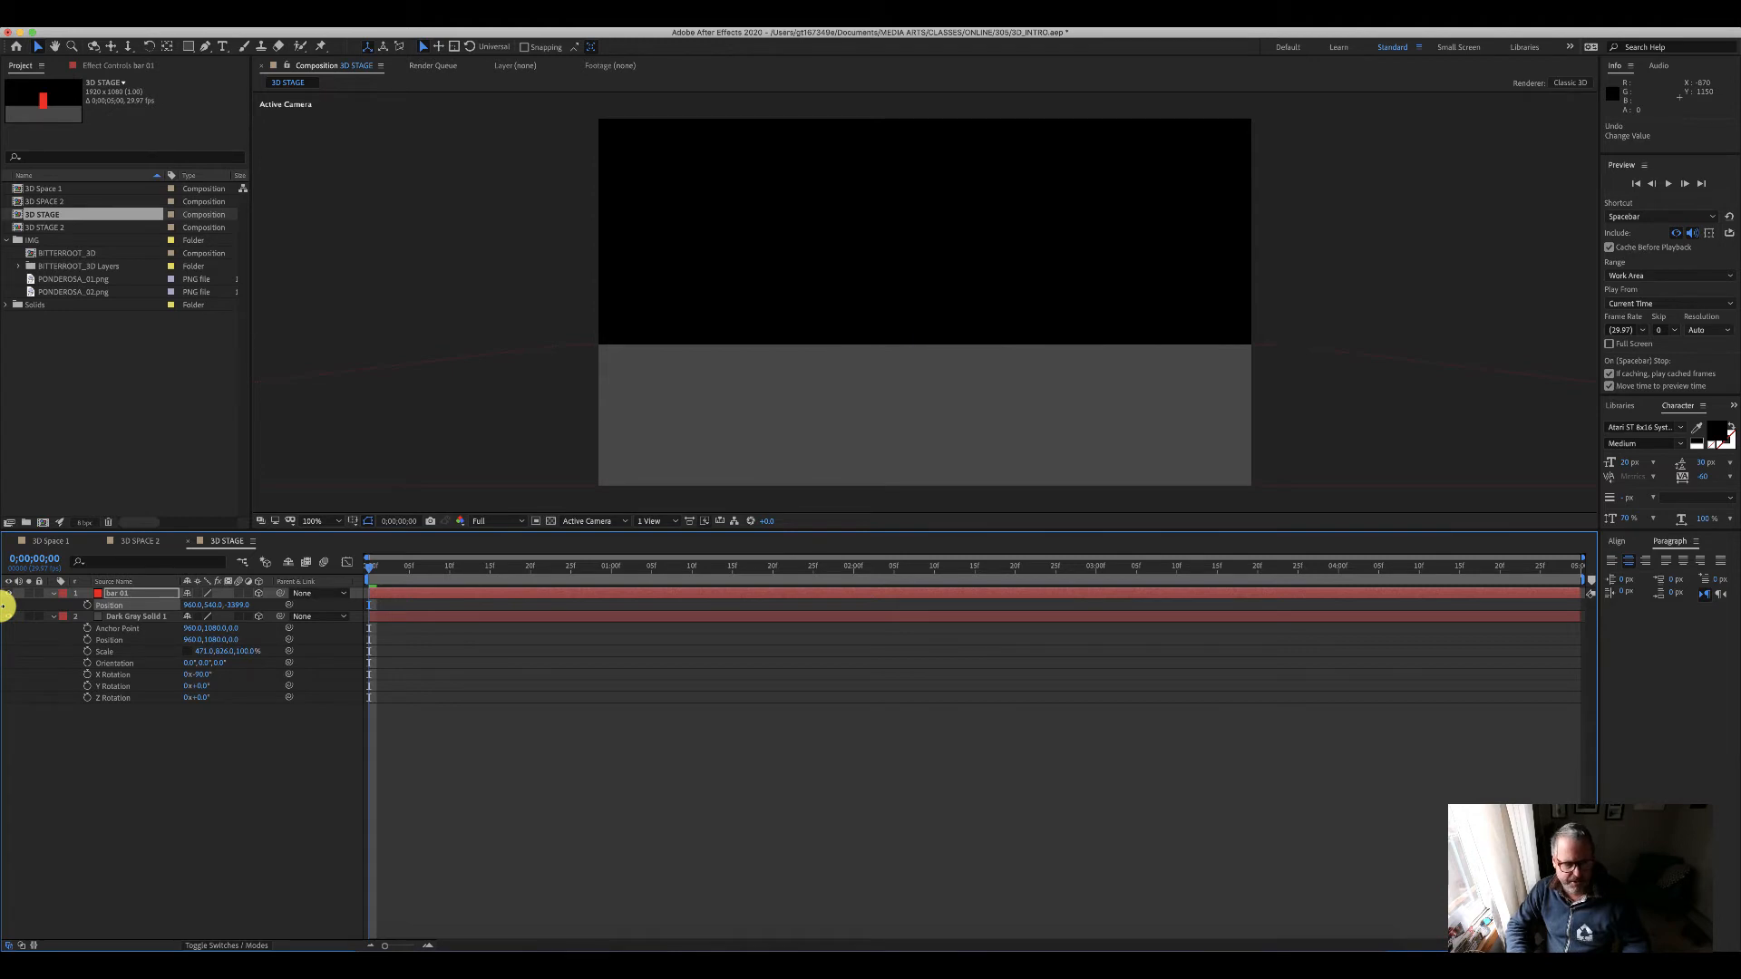
left_click_drag(4, 605, 196, 547)
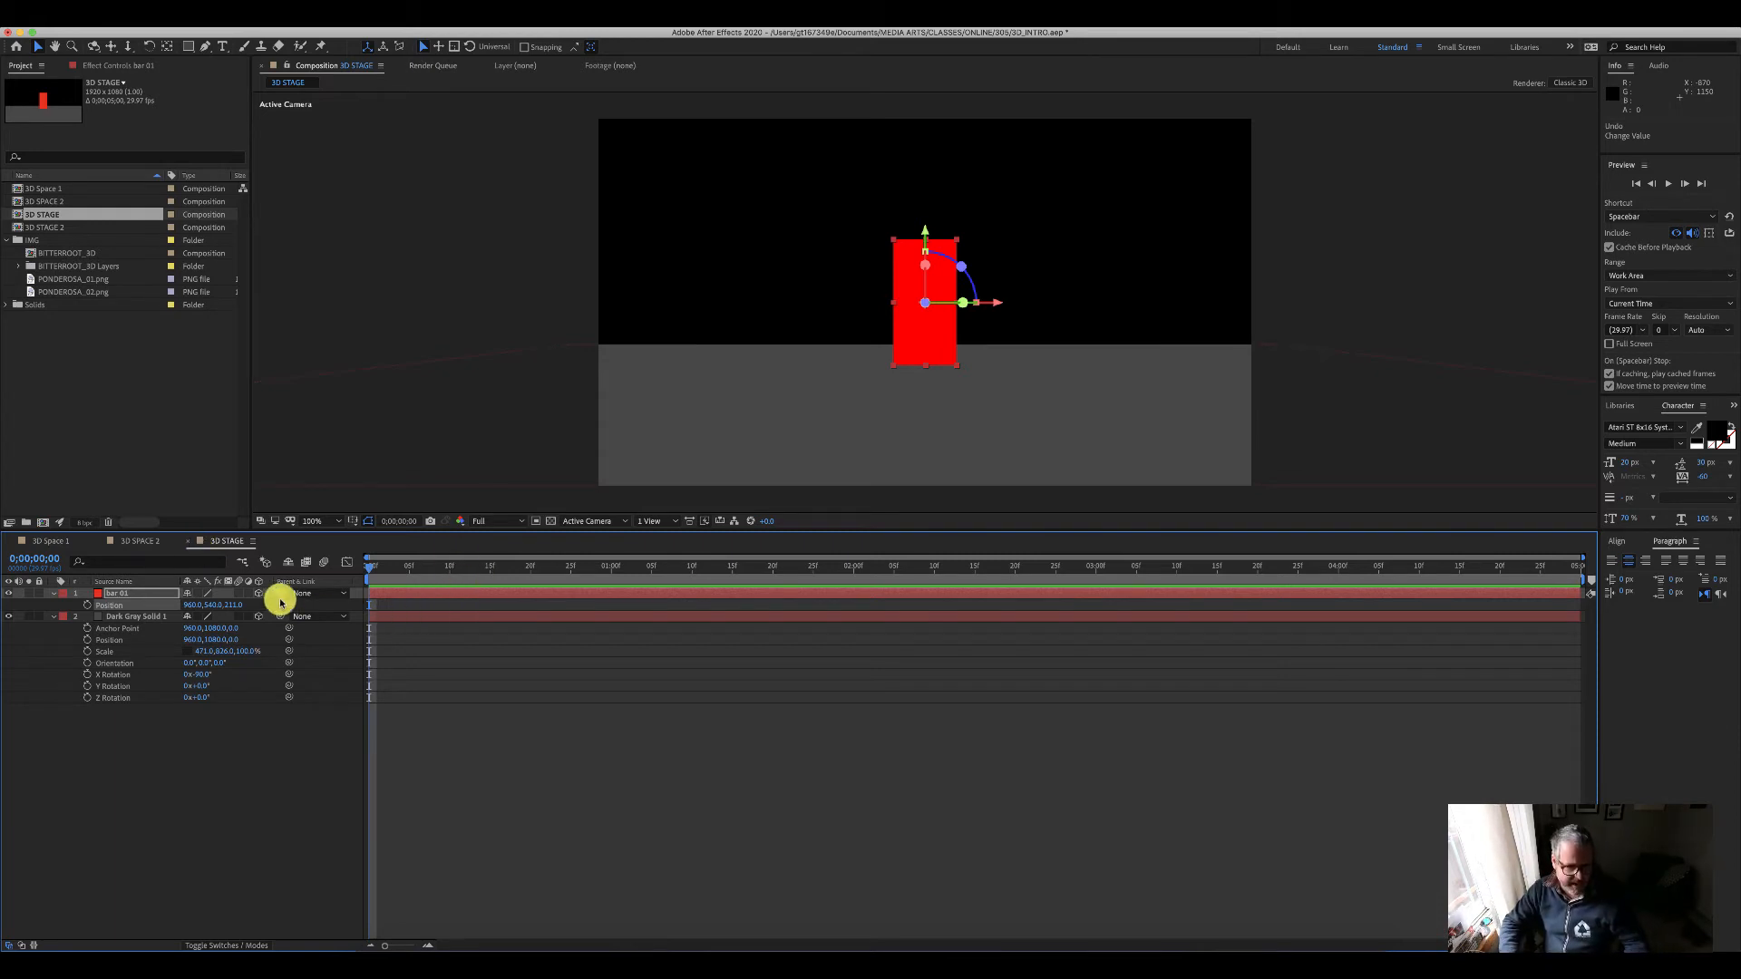
left_click_drag(231, 605, 114, 598)
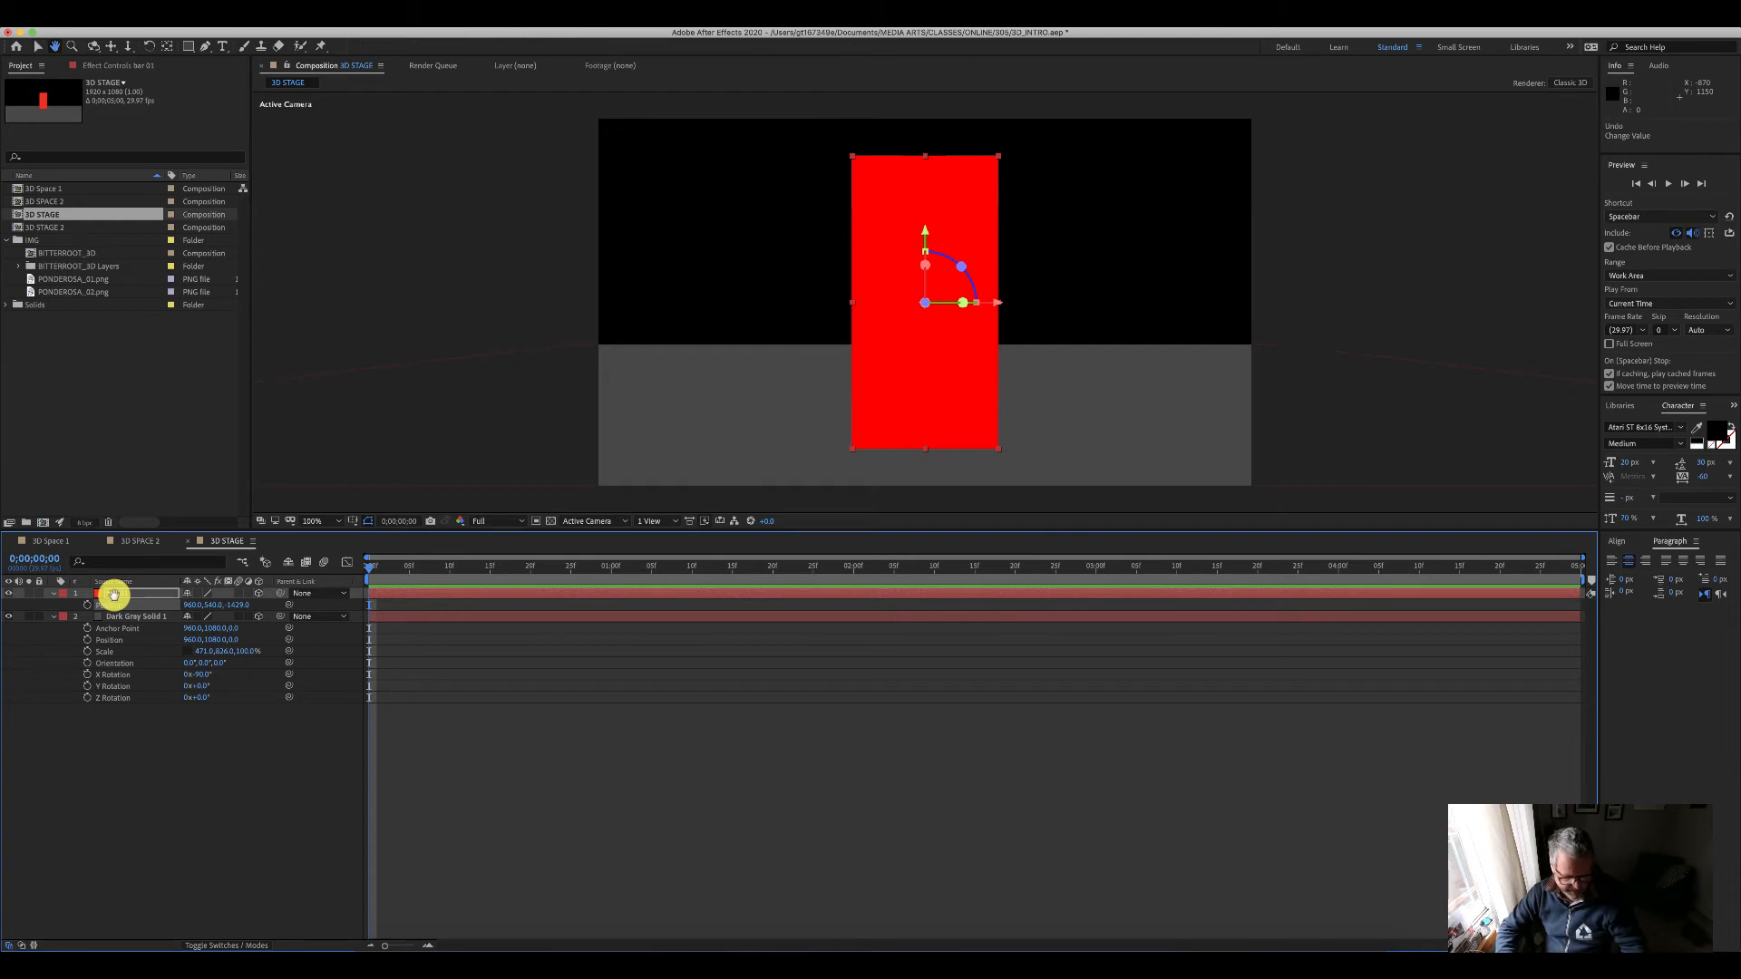
key("super+z")
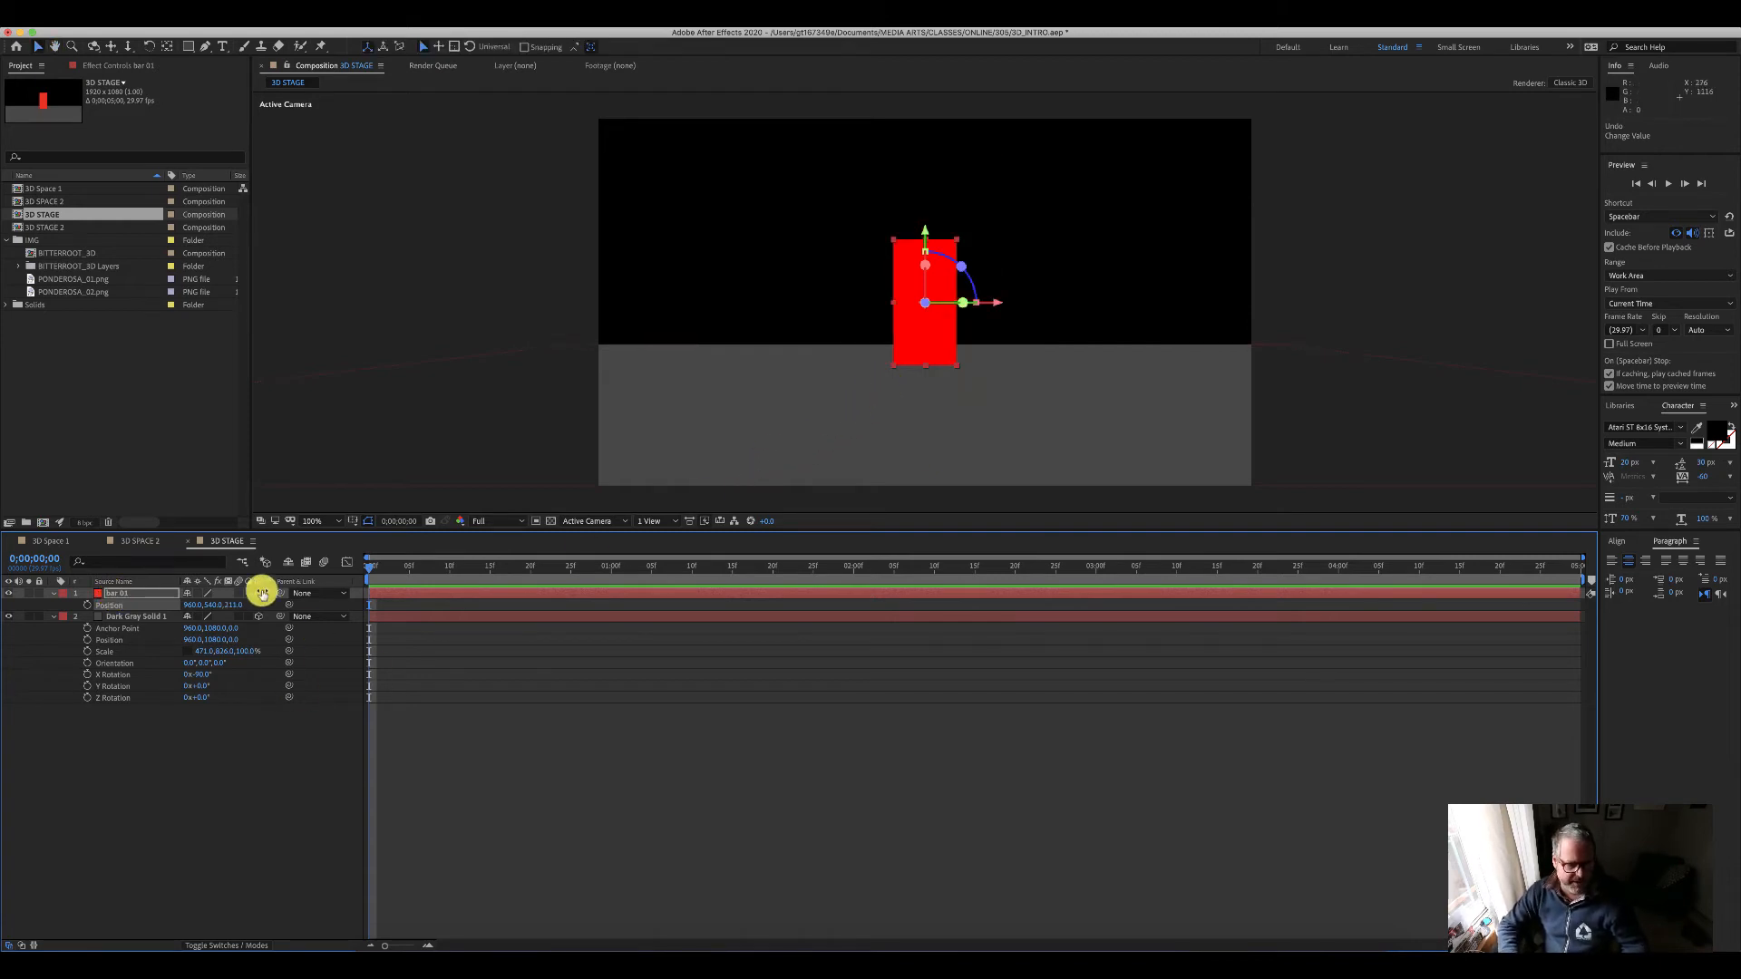
Step: Try bar 01 at a Z Position of 775 and a Y Position of 1177, and reset its Position
left_click_drag(231, 606, 397, 574)
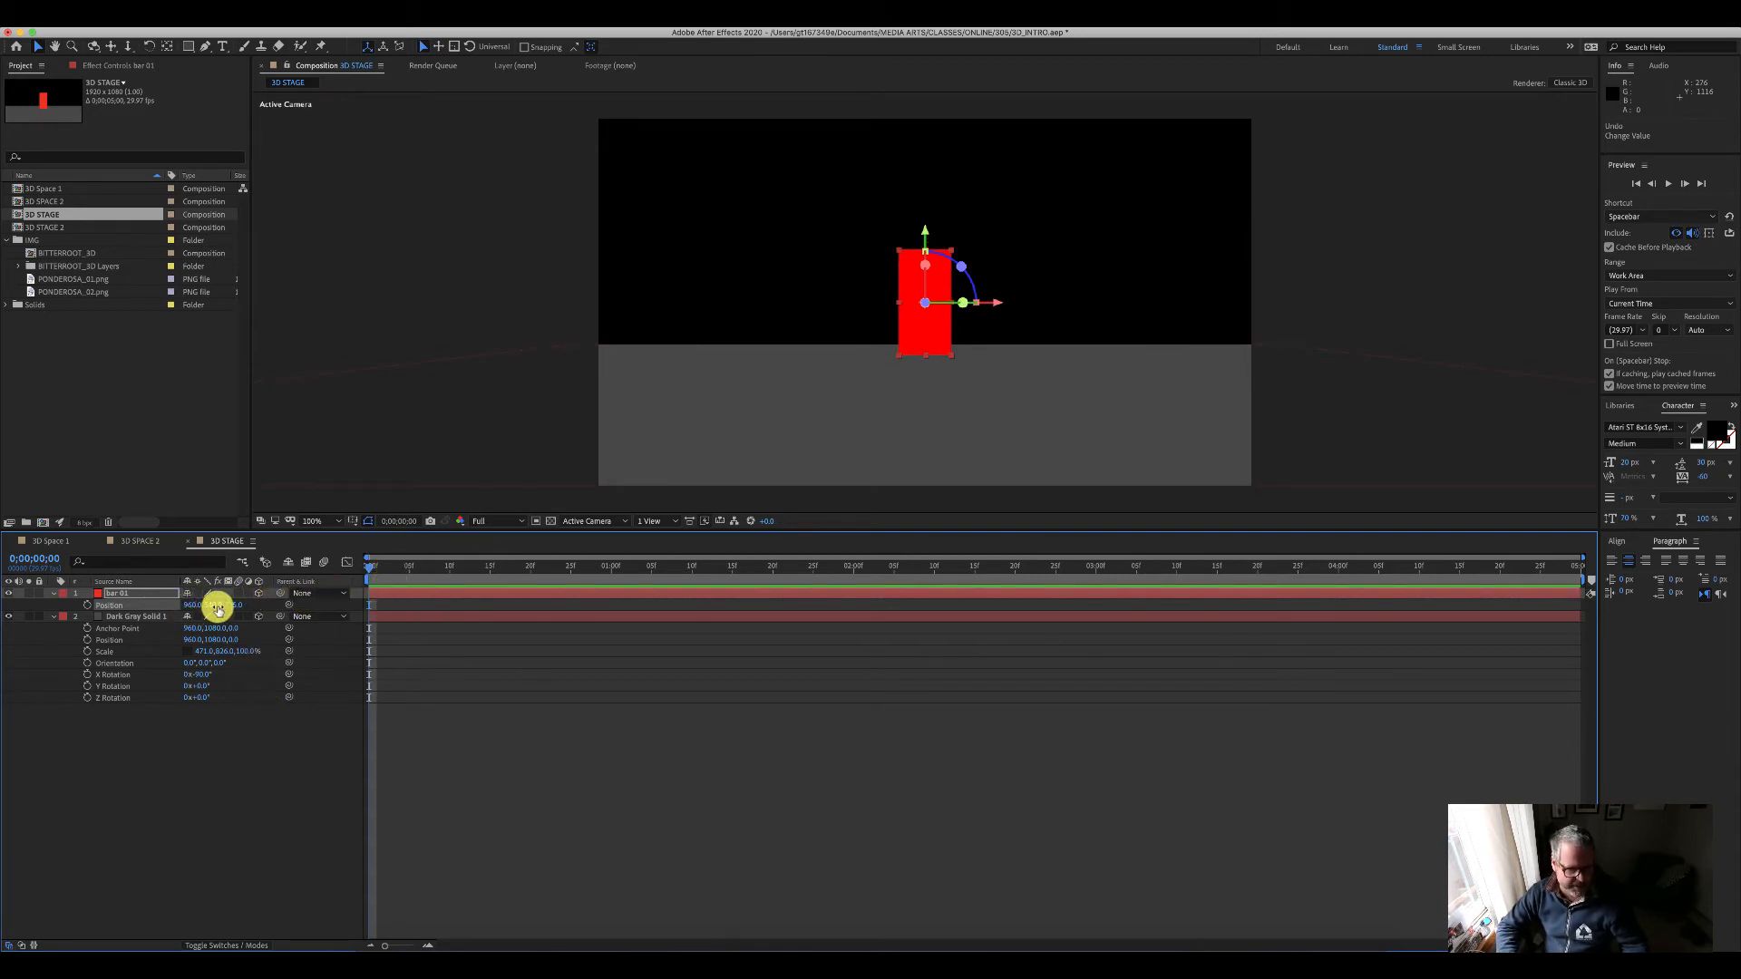
left_click_drag(212, 606, 760, 491)
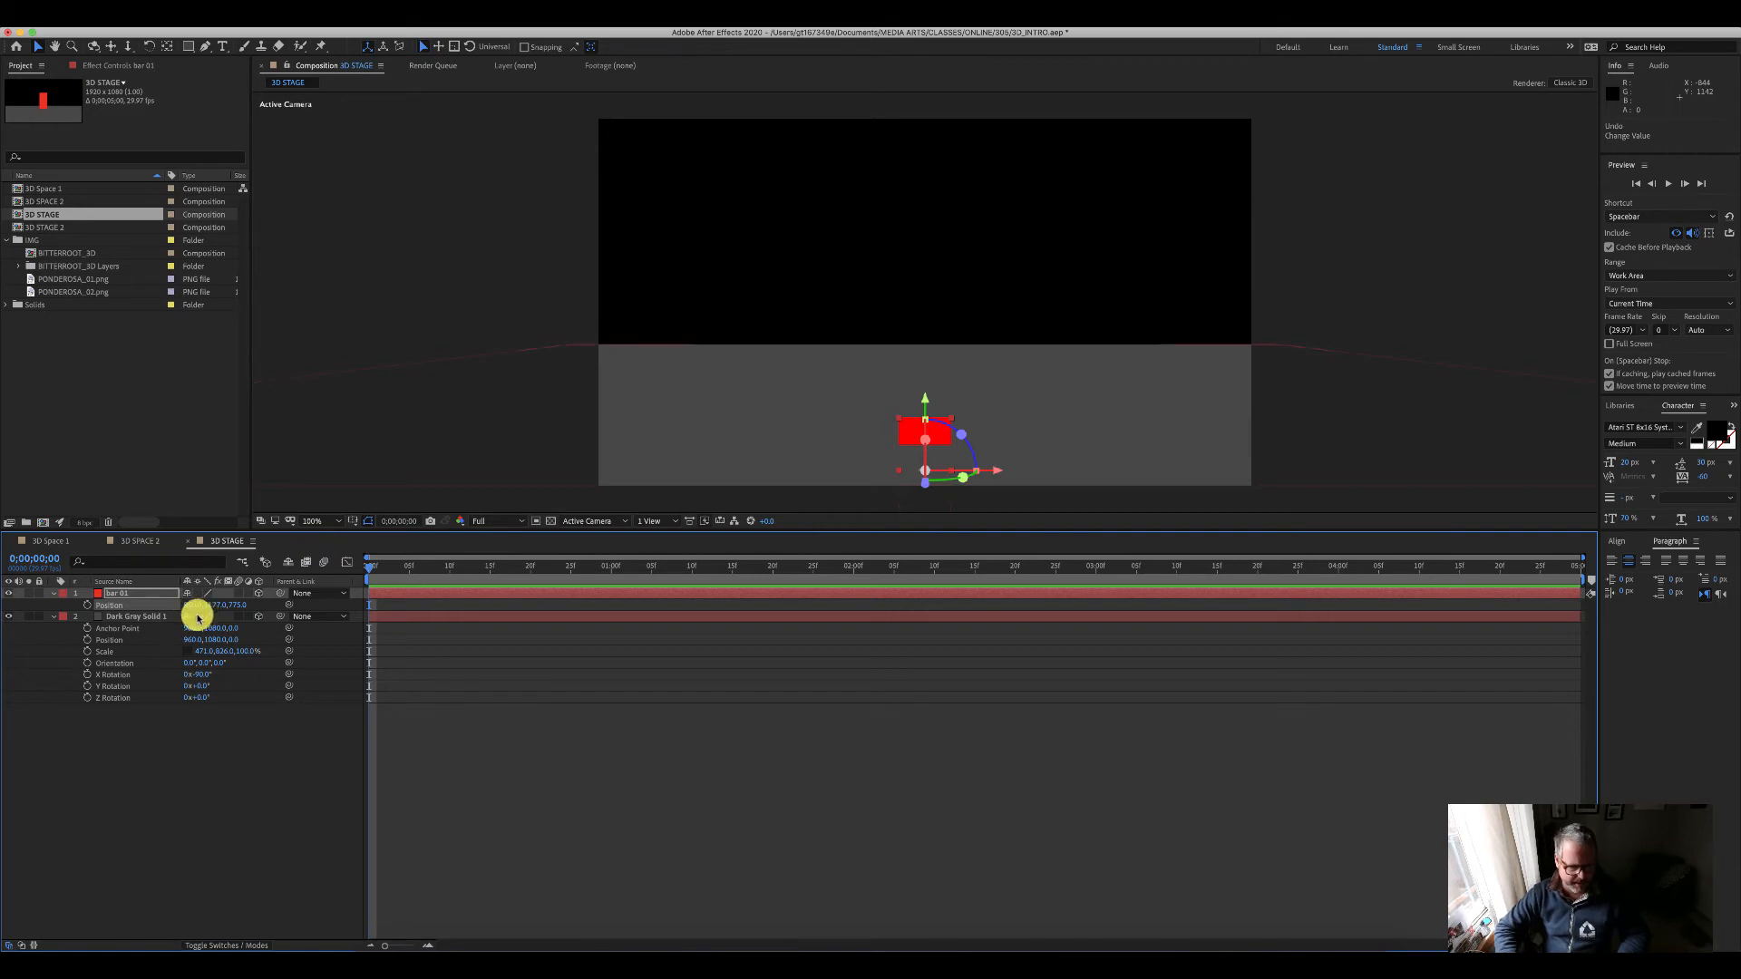
right_click(110, 607)
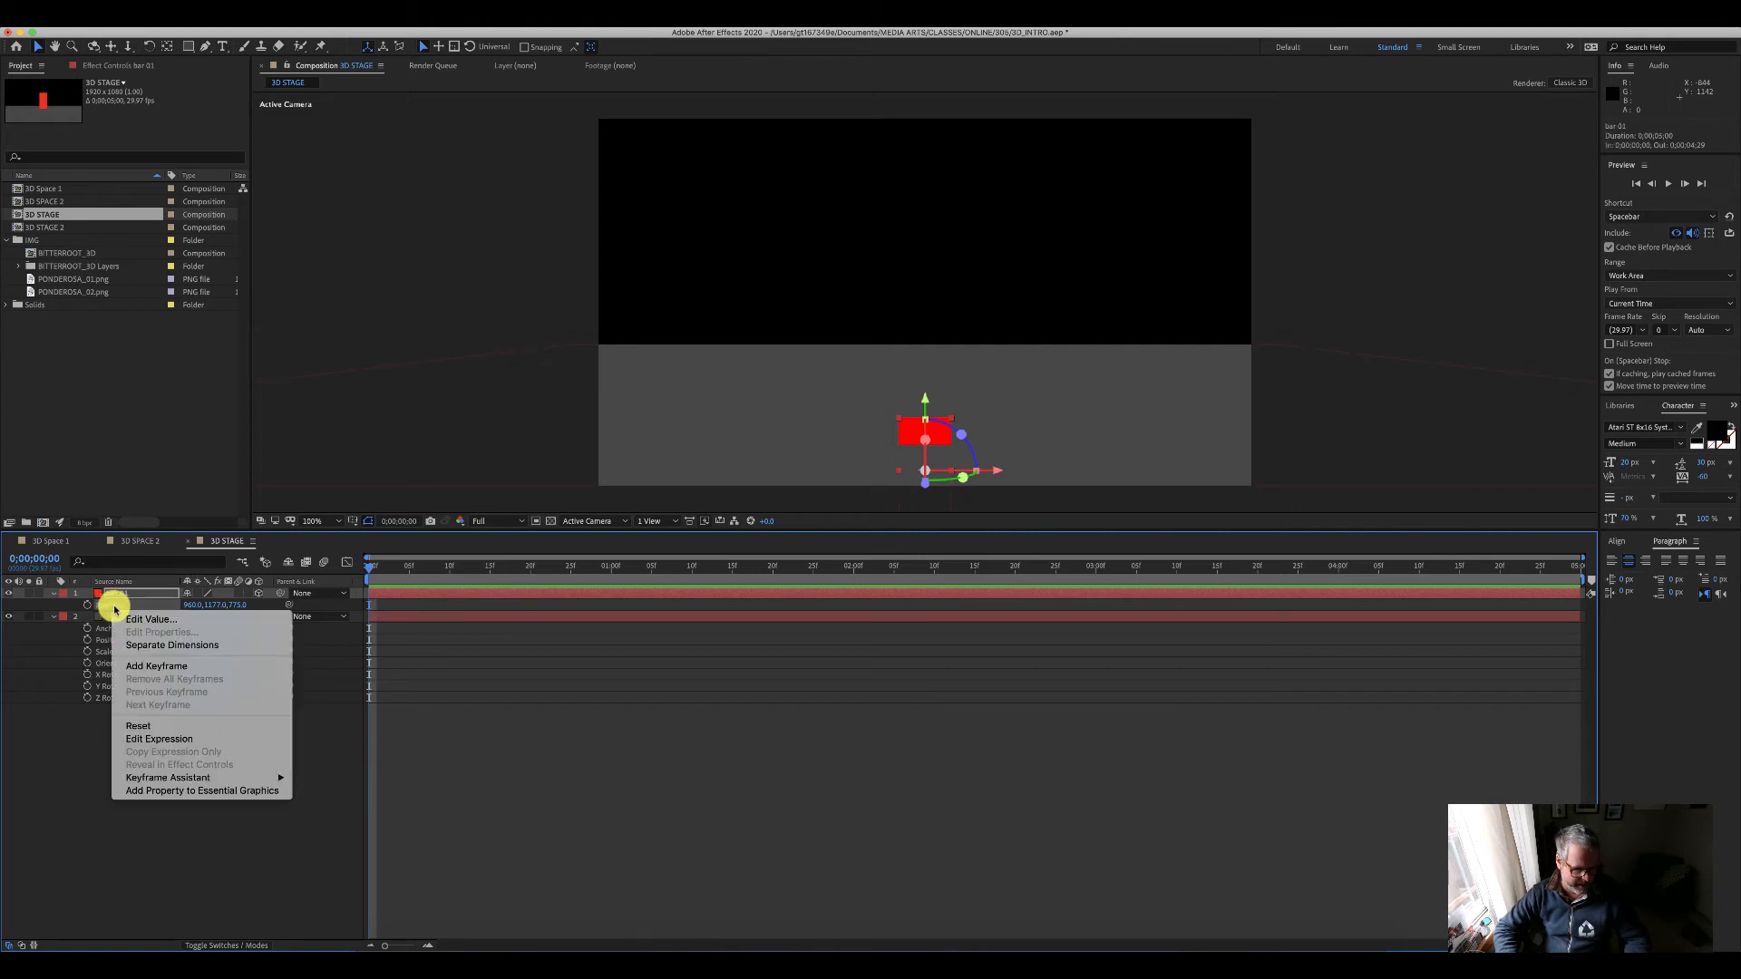
left_click(136, 726)
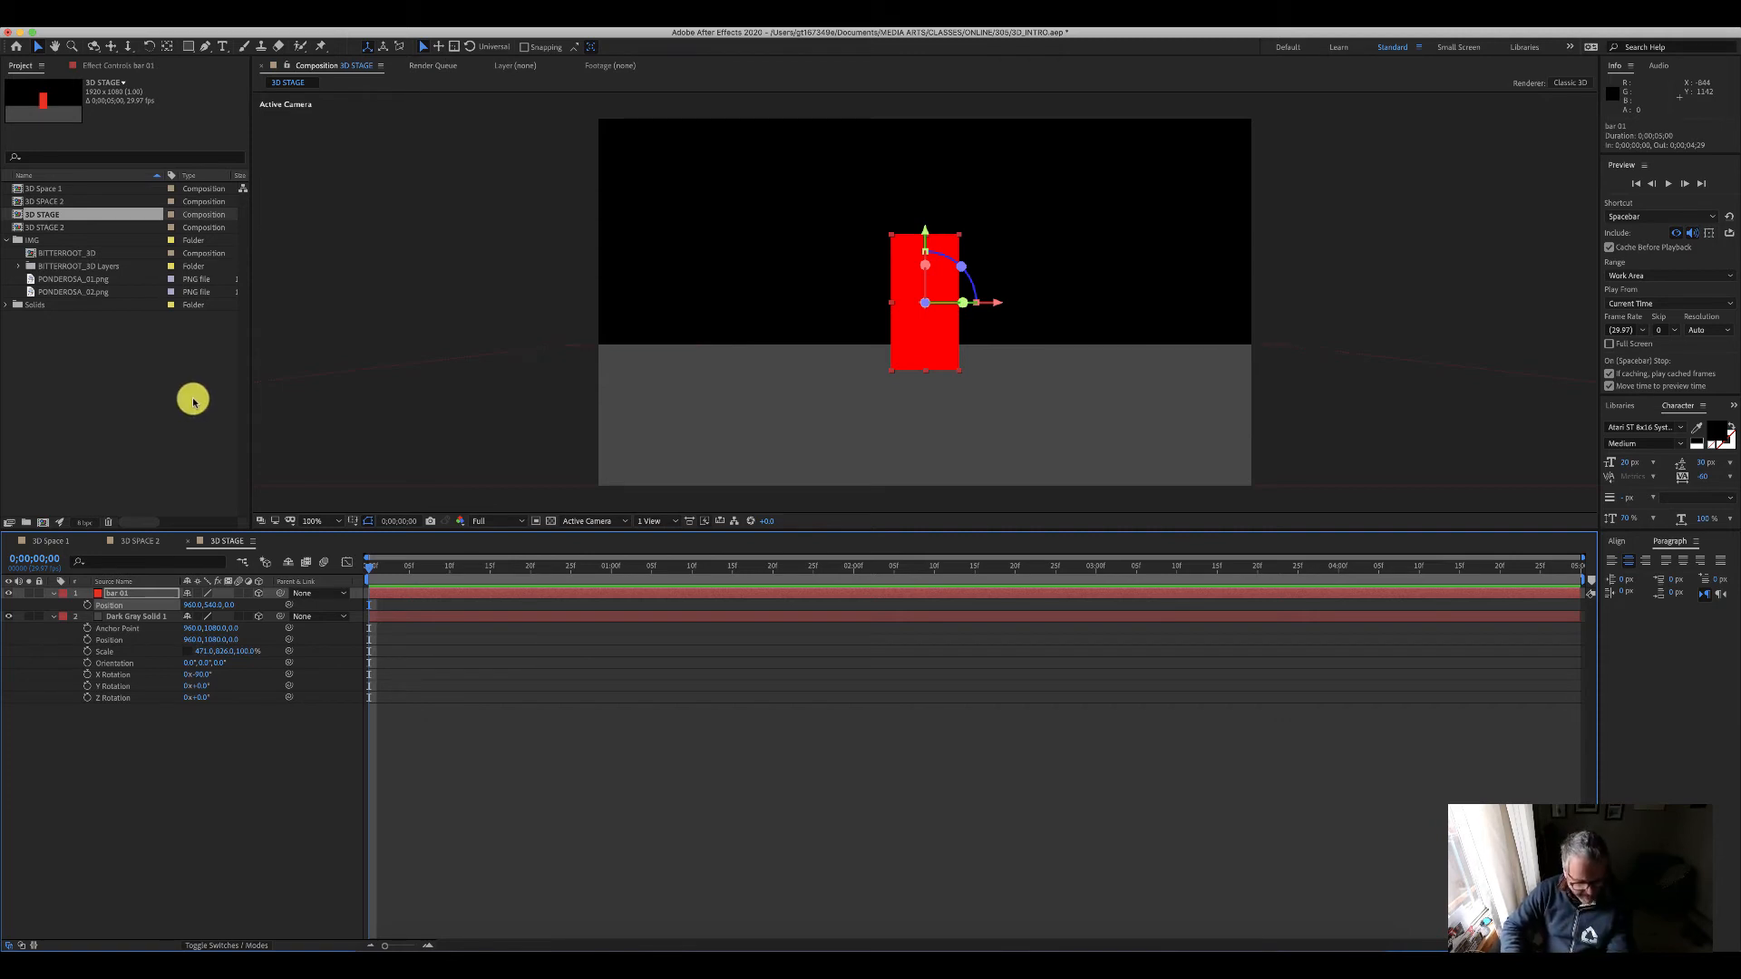
Step: Try rotating bar 01 on the X, Y and Z axes one at a time, undoing each rotation
key("r")
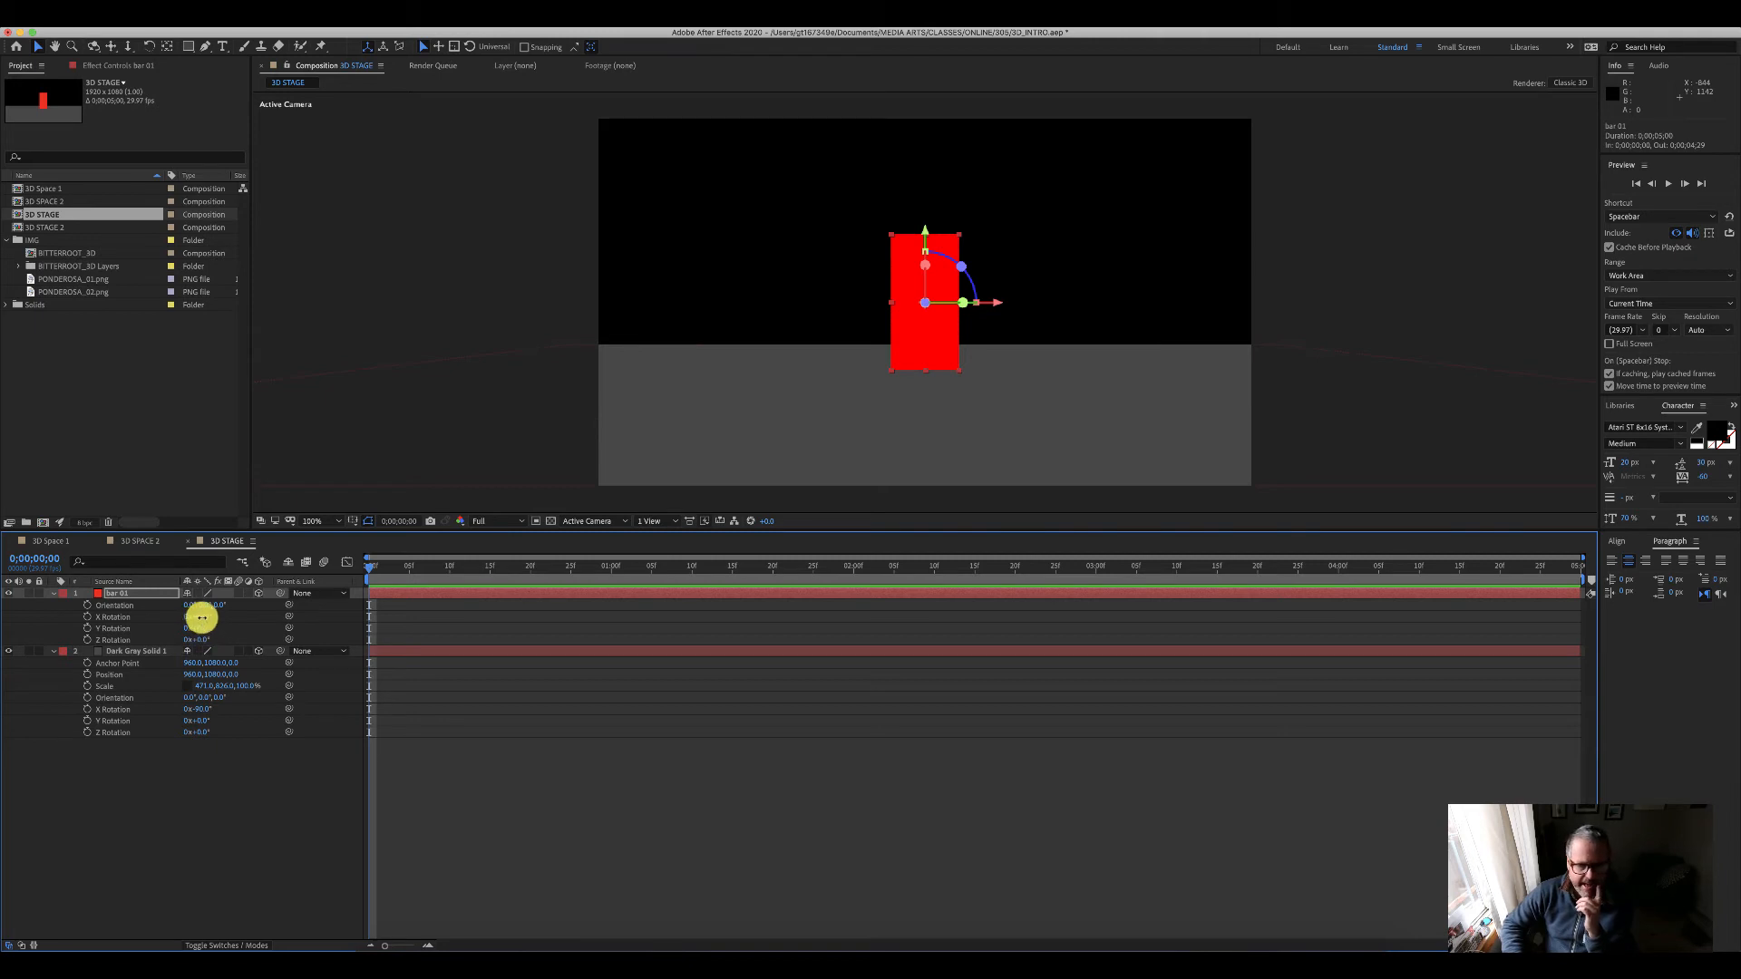
mouse_move(201, 617)
left_mouse_down()
mouse_move(246, 616)
mouse_move(136, 612)
mouse_move(200, 605)
mouse_move(186, 609)
left_mouse_up()
key("super+z")
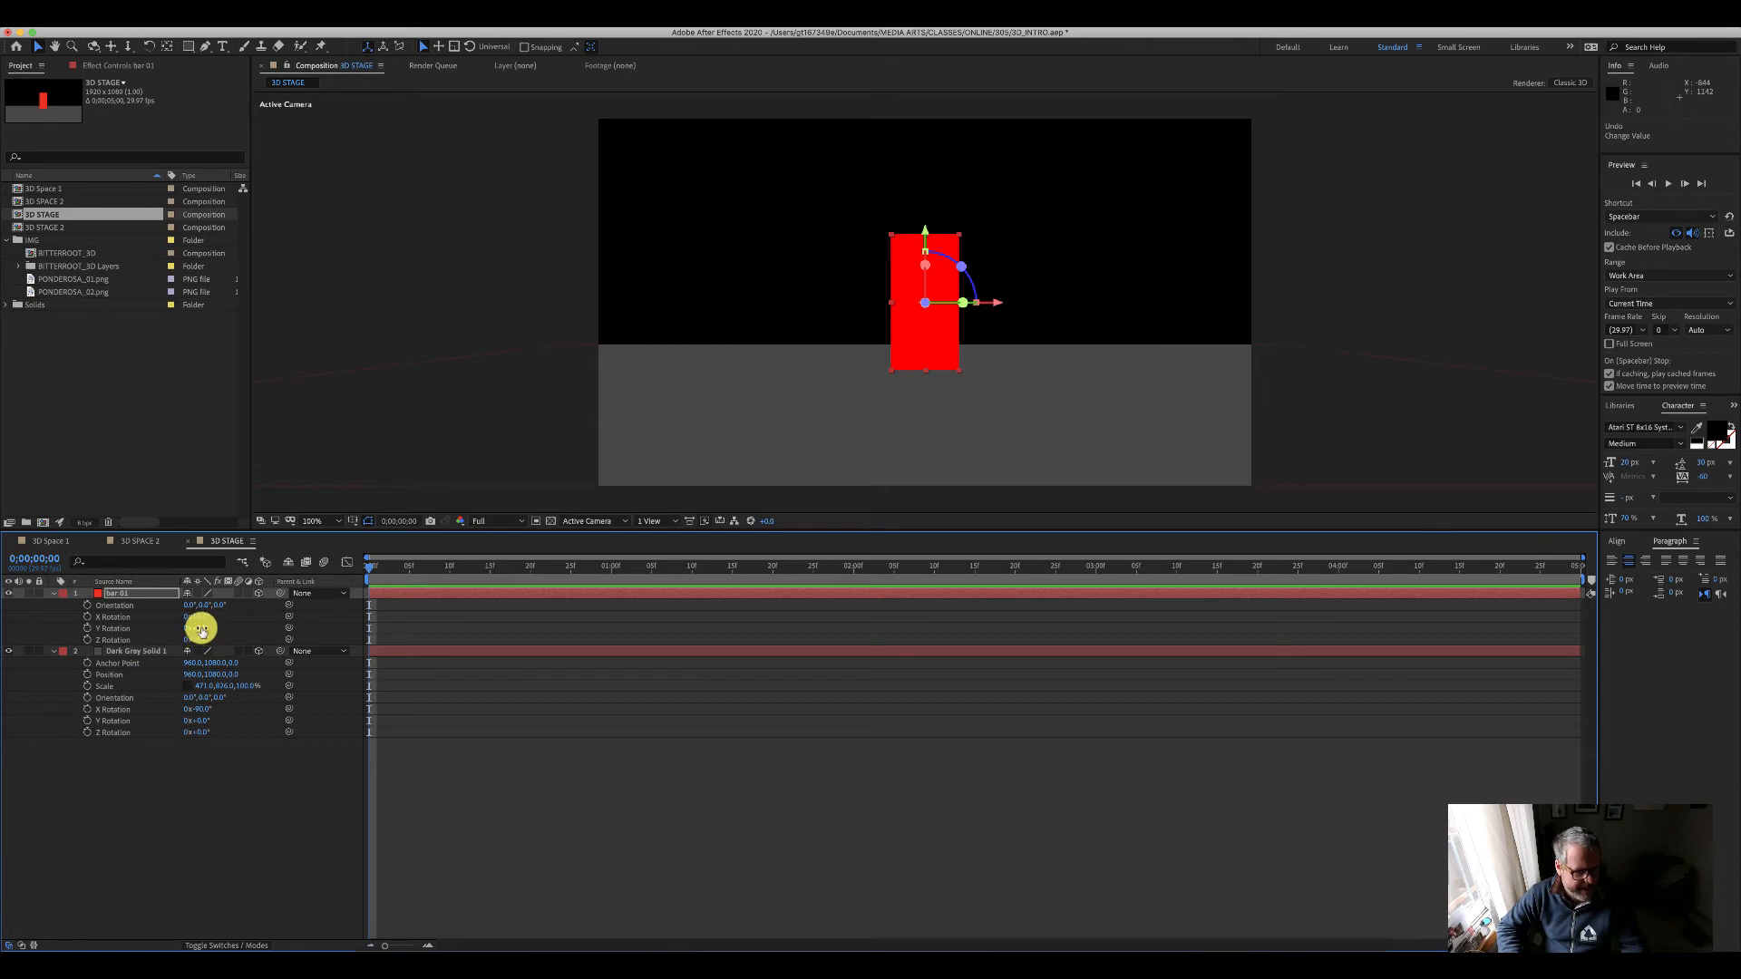
left_click_drag(200, 629, 149, 624)
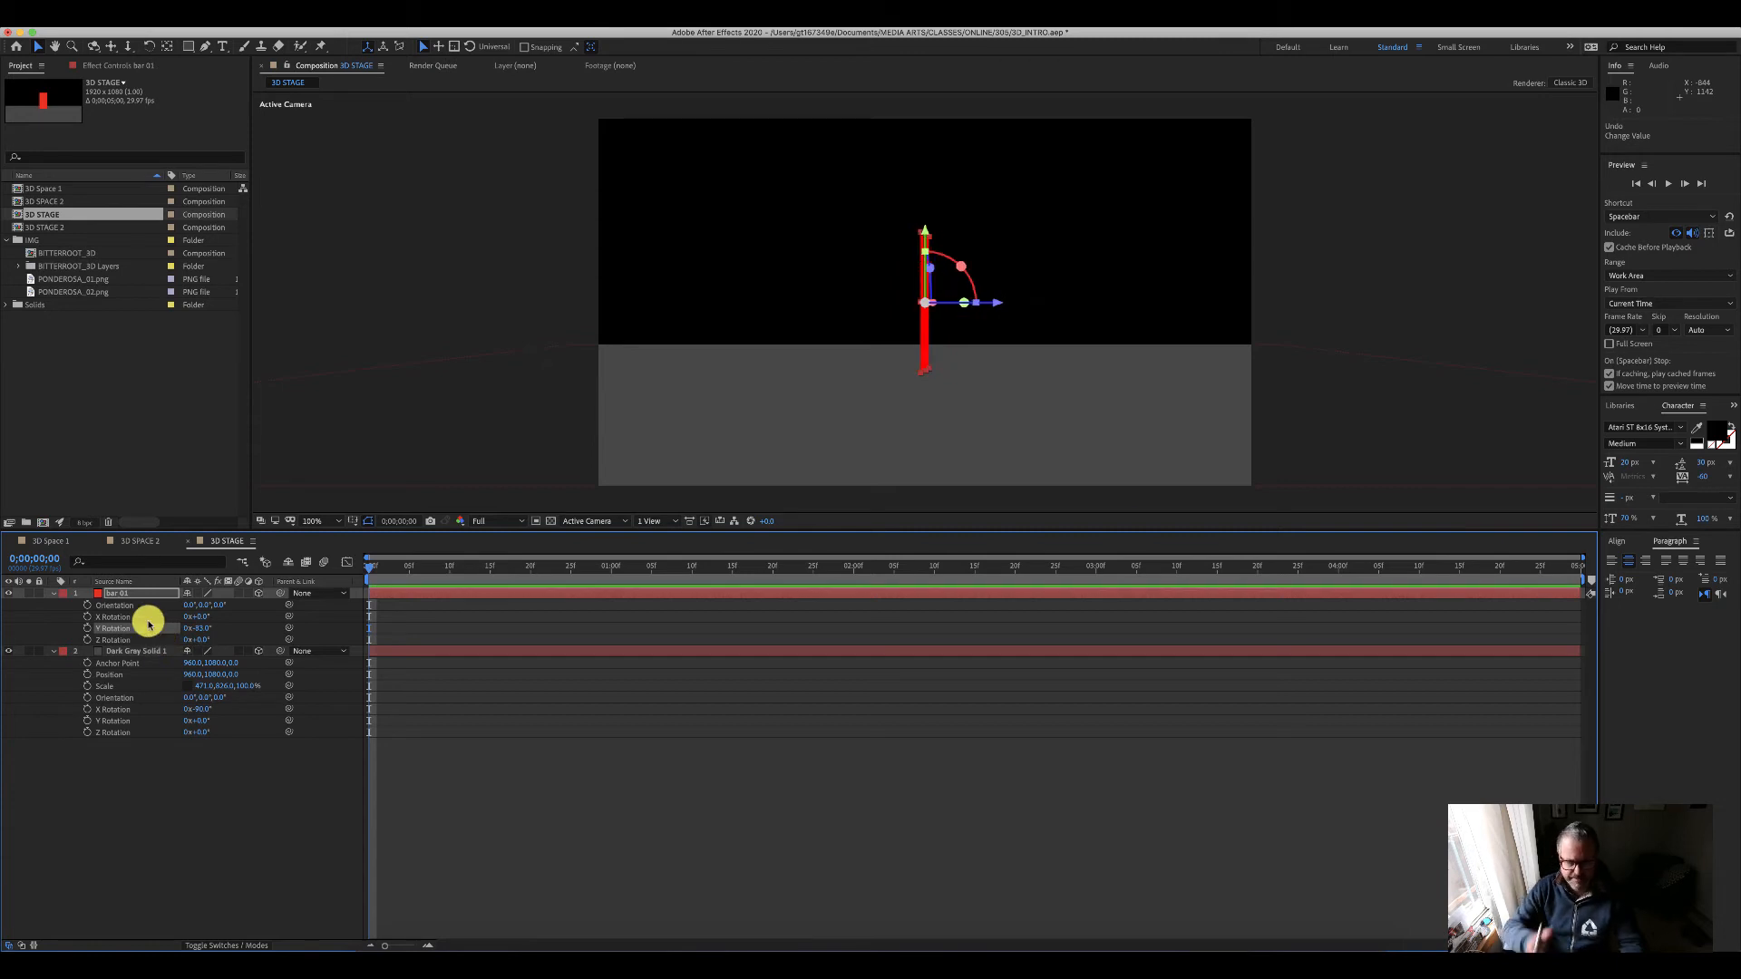
key("super+z")
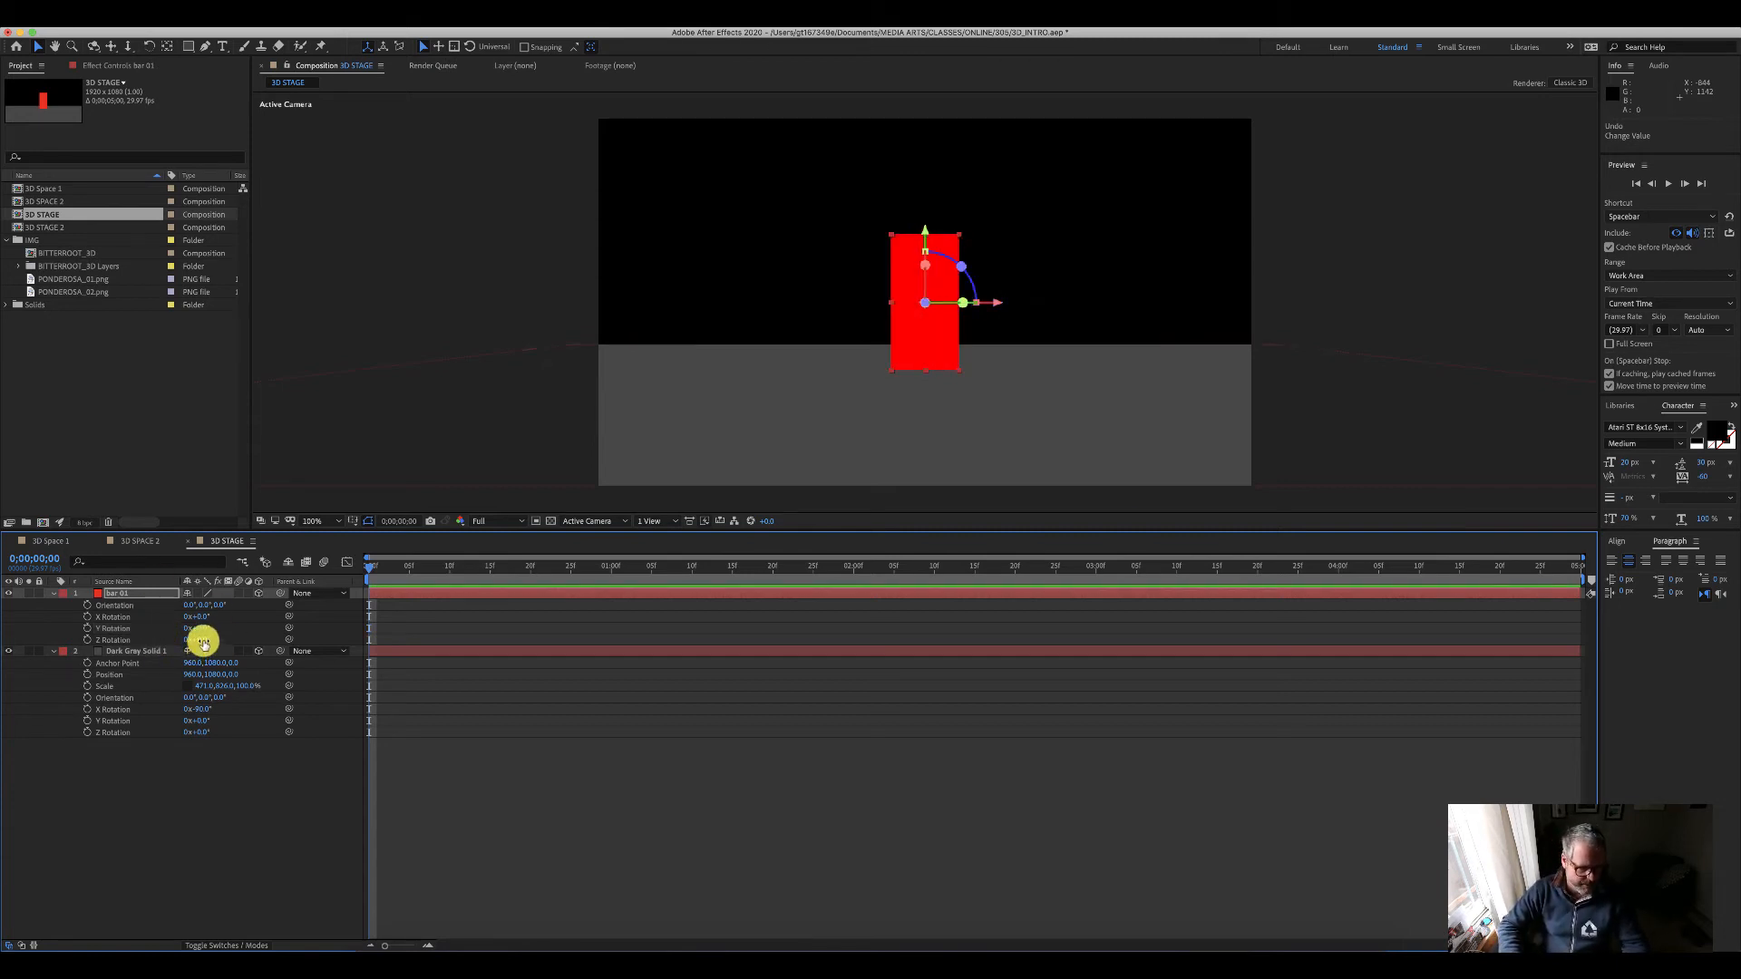
left_click_drag(202, 640, 175, 595)
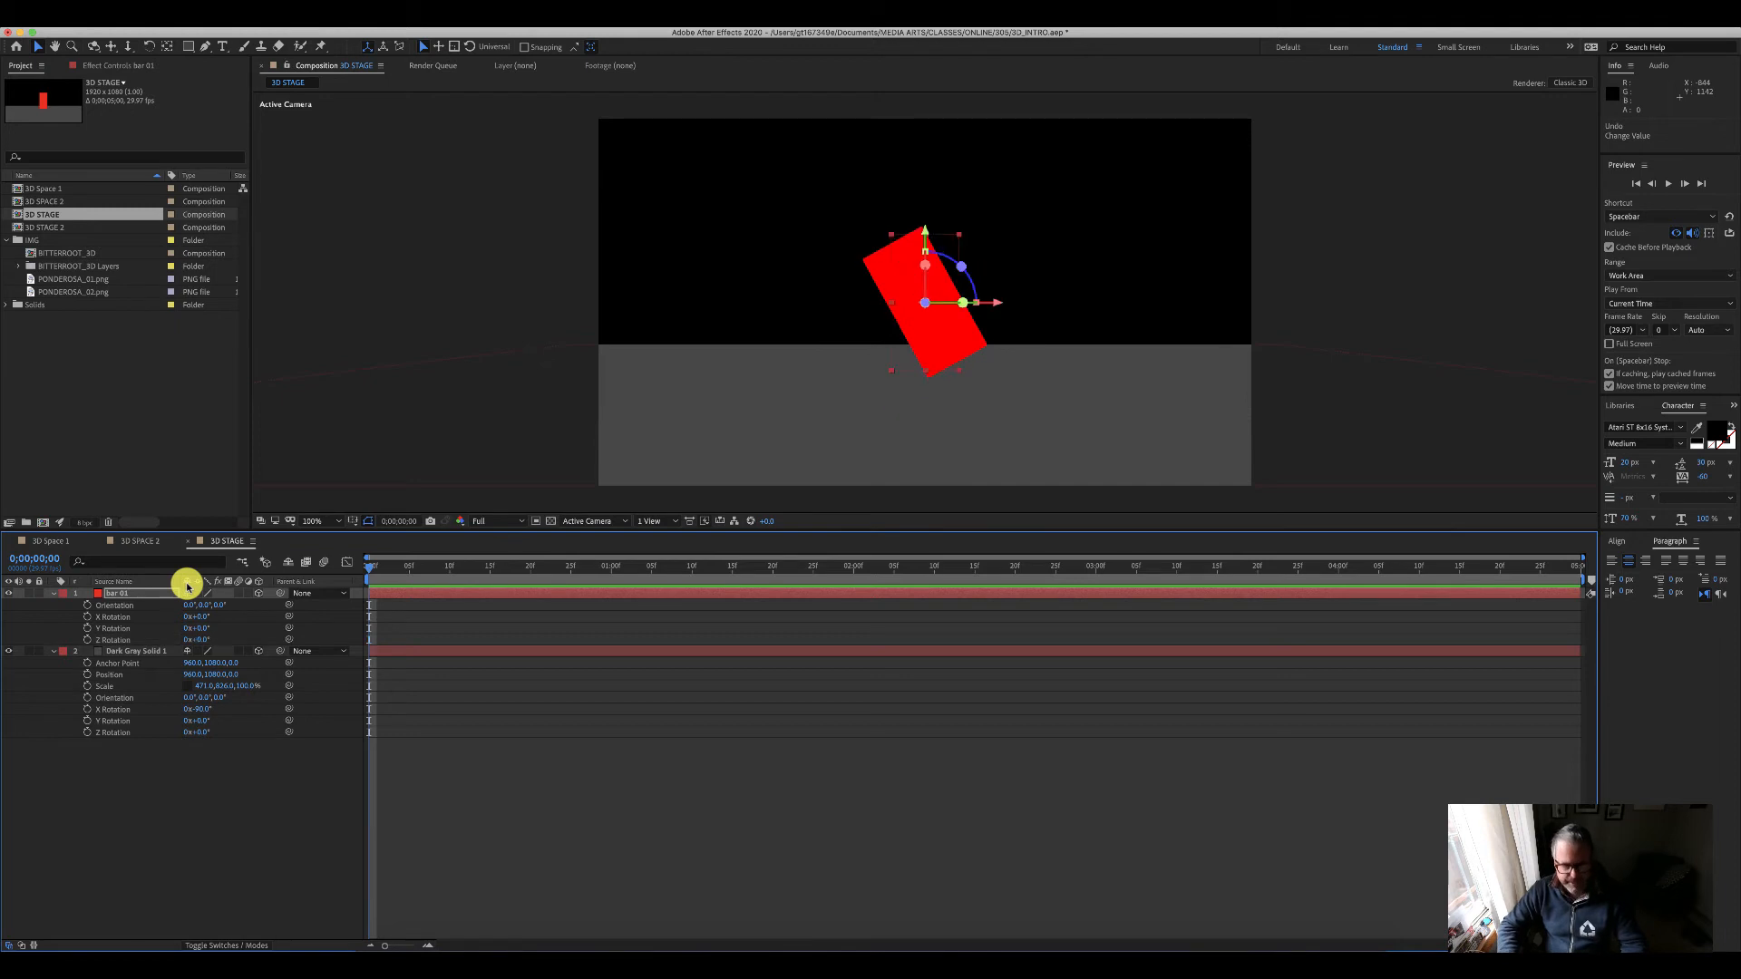
key("super+z")
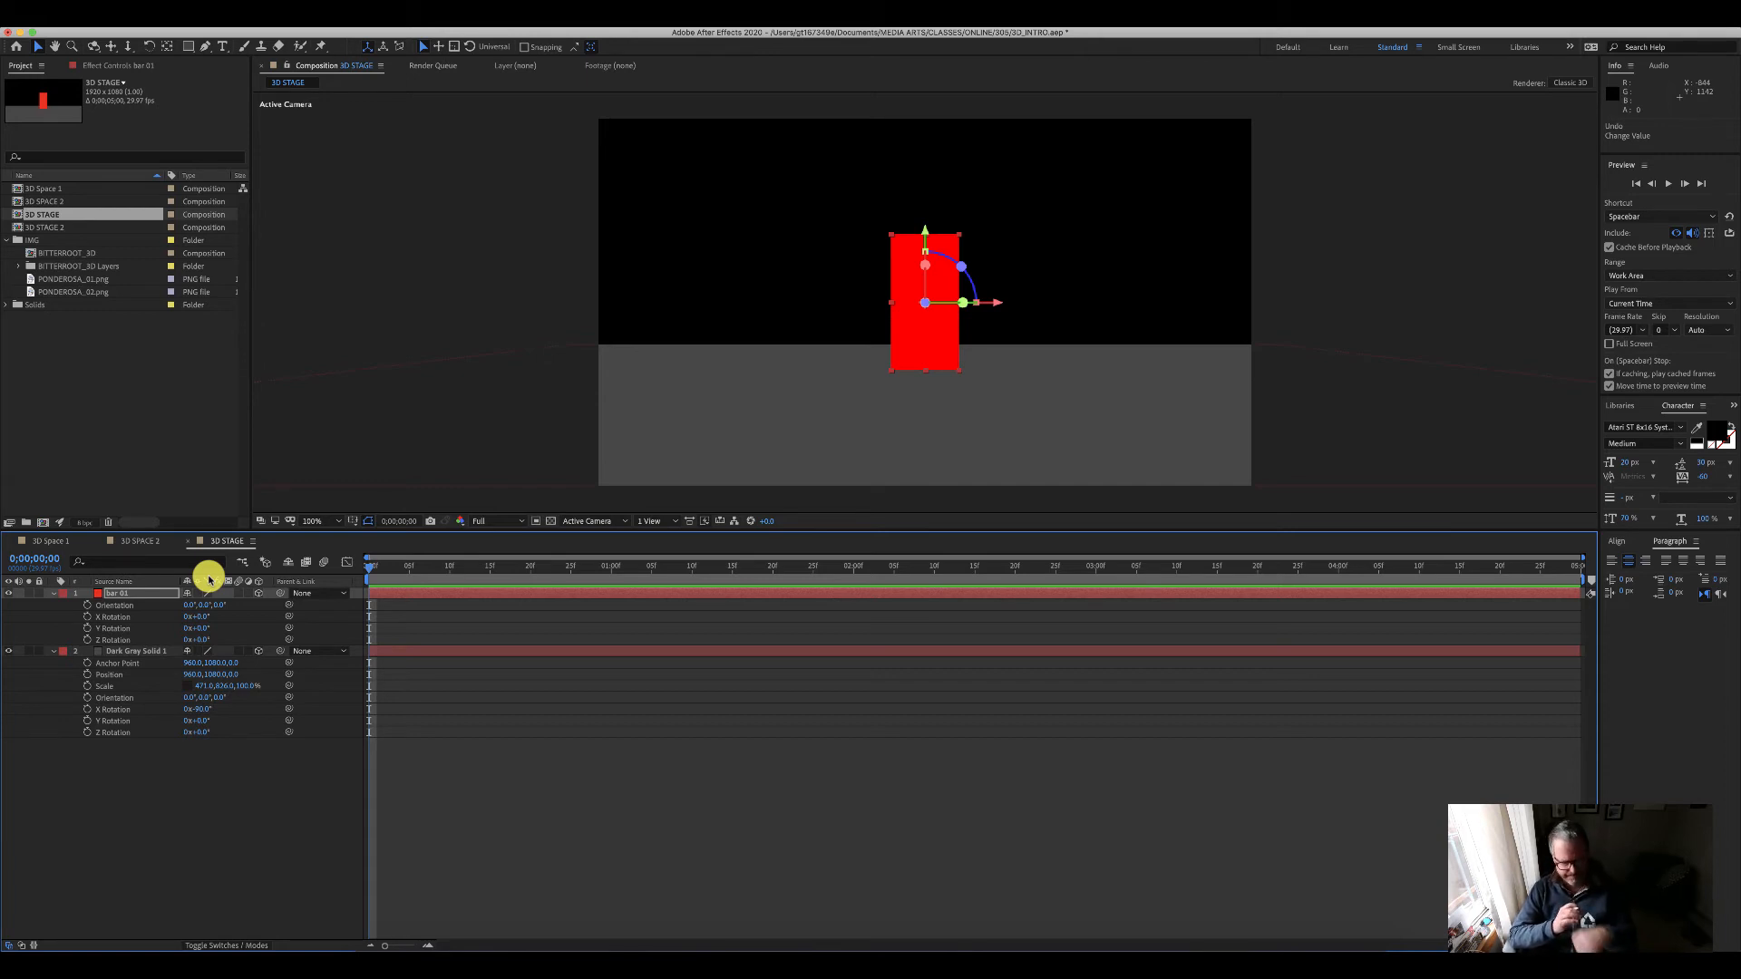
Step: Change the Y value of bar 01's Anchor Point so the anchor sits at the bar's bottom edge
key("a")
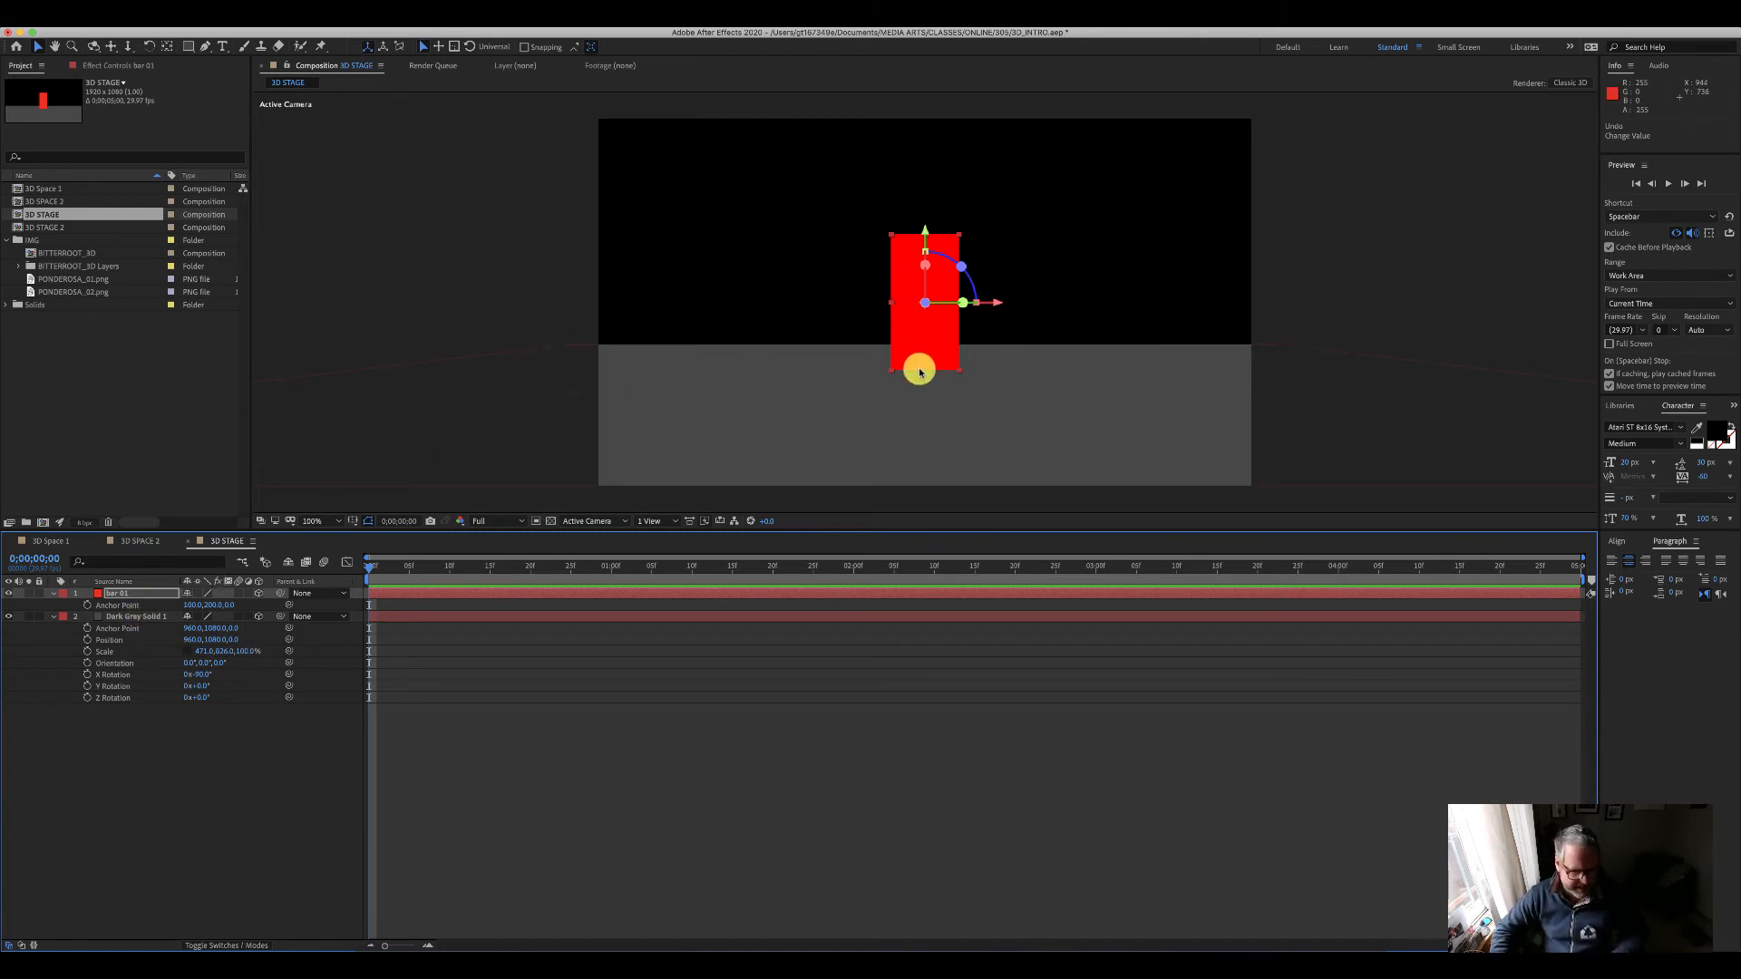
left_click(927, 234)
mouse_move(926, 234)
left_mouse_down()
mouse_move(921, 362)
mouse_move(940, 225)
mouse_move(925, 248)
left_mouse_up()
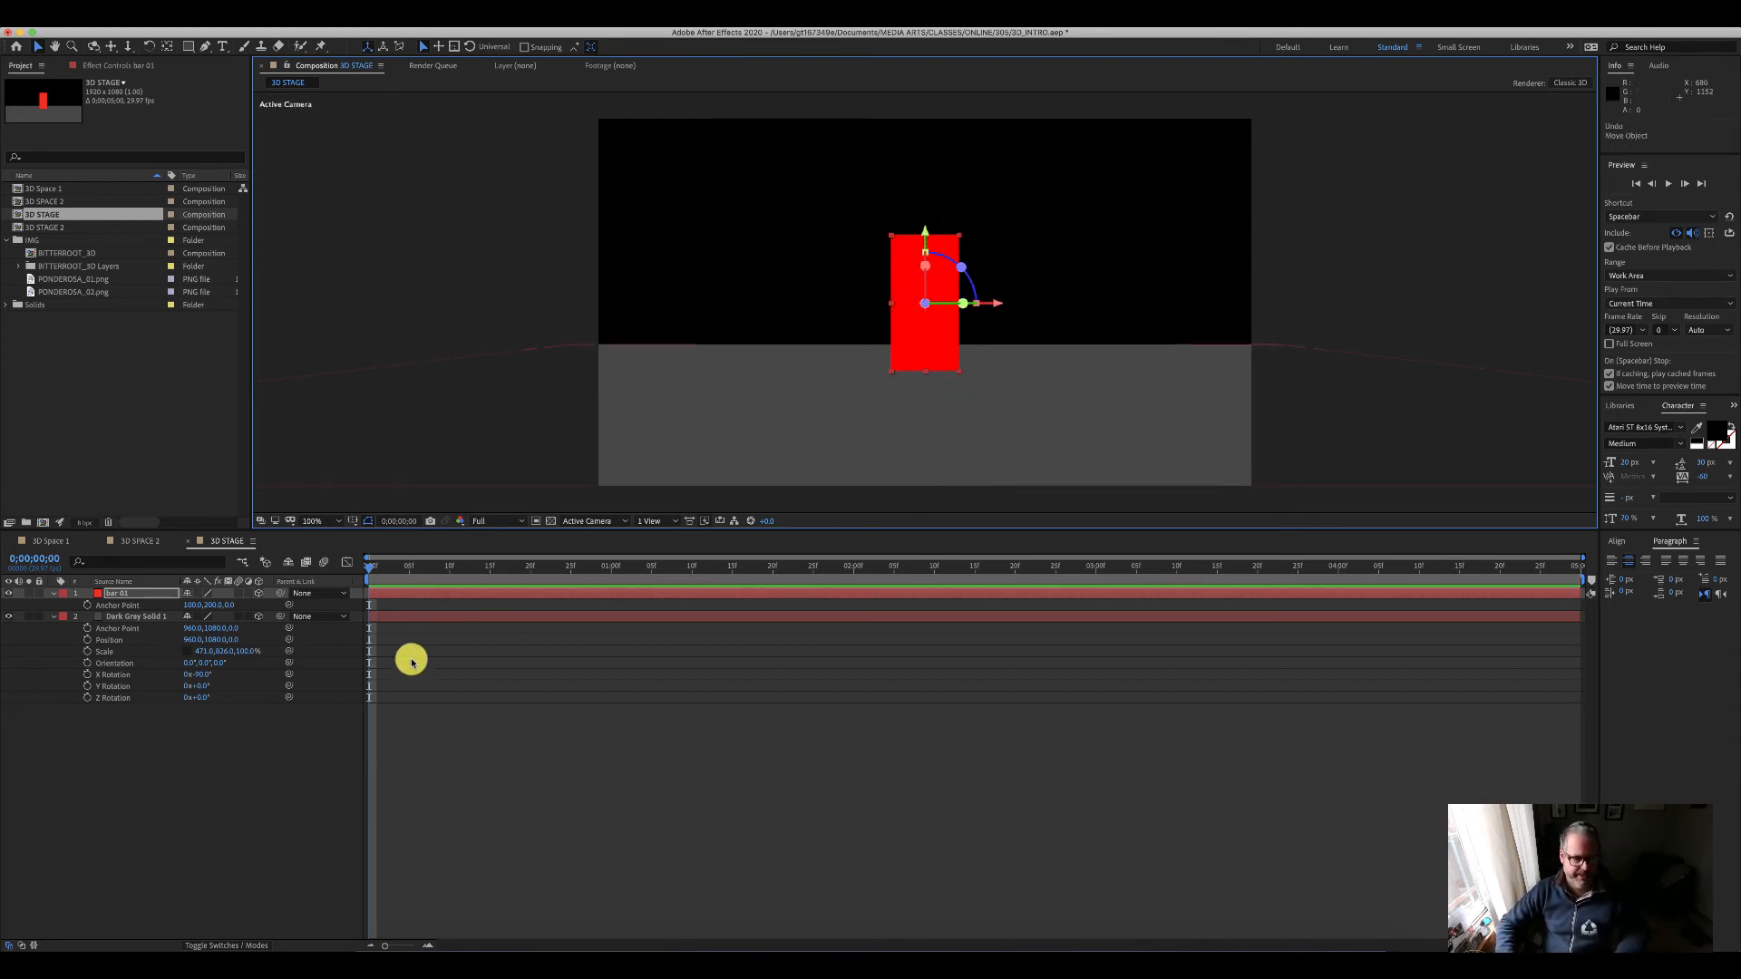
left_click(122, 597)
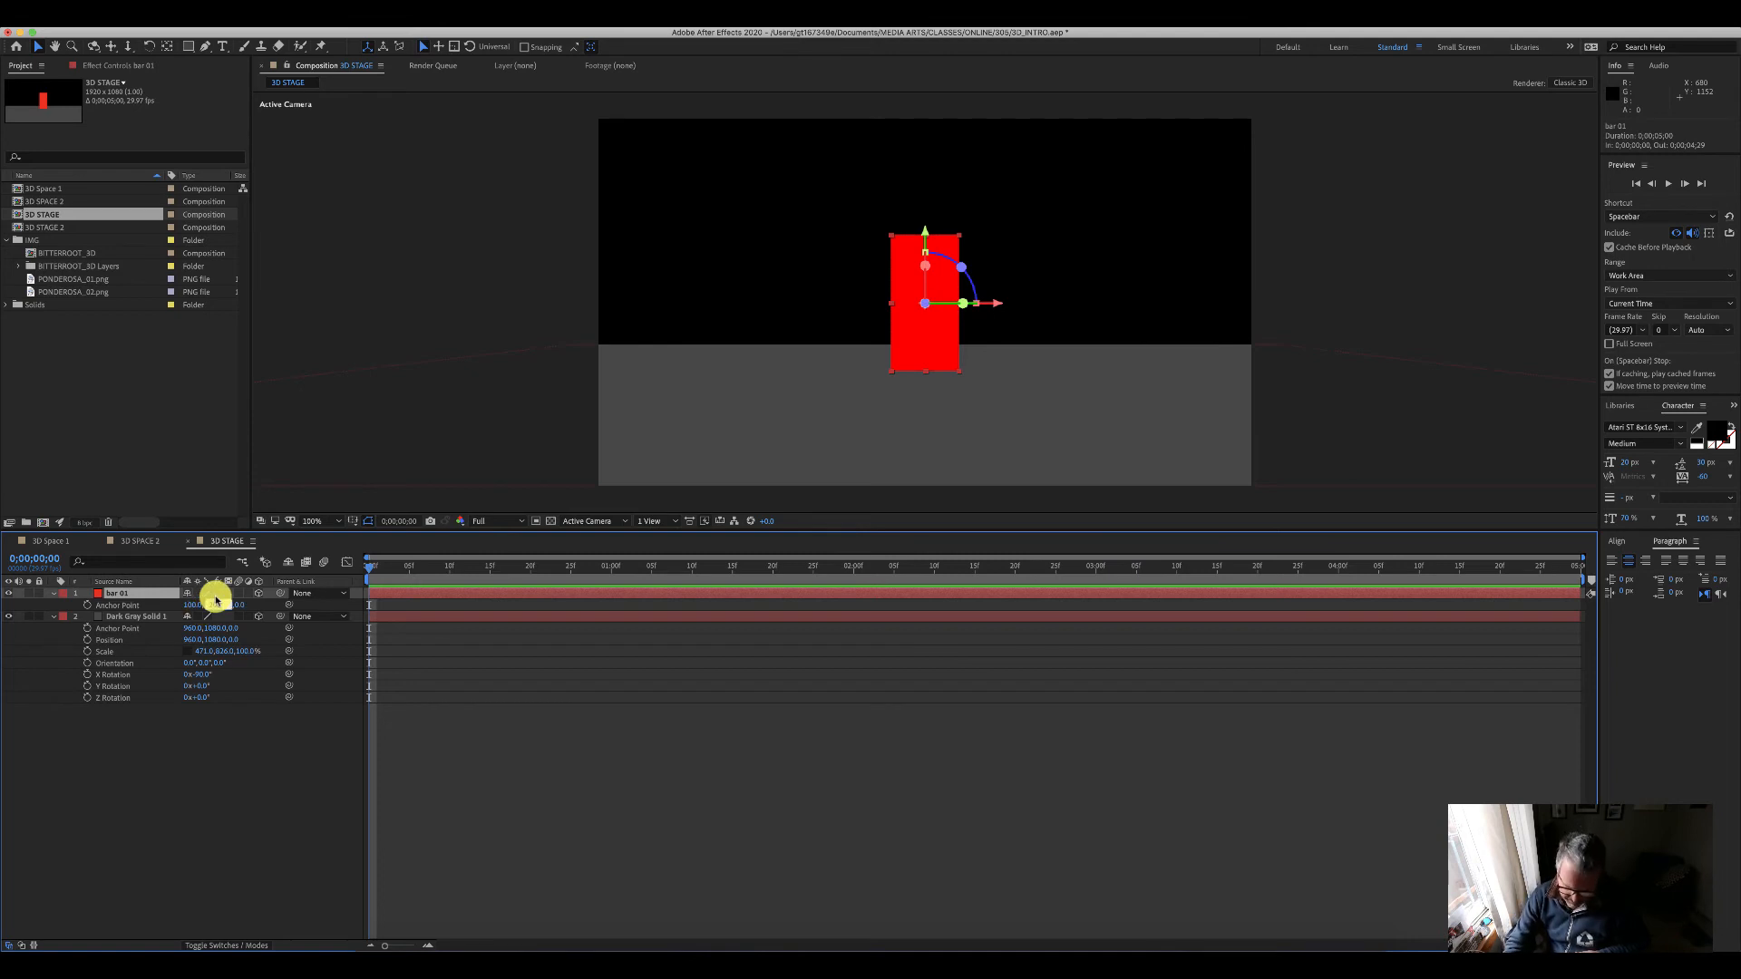
left_click(215, 602)
key("Return")
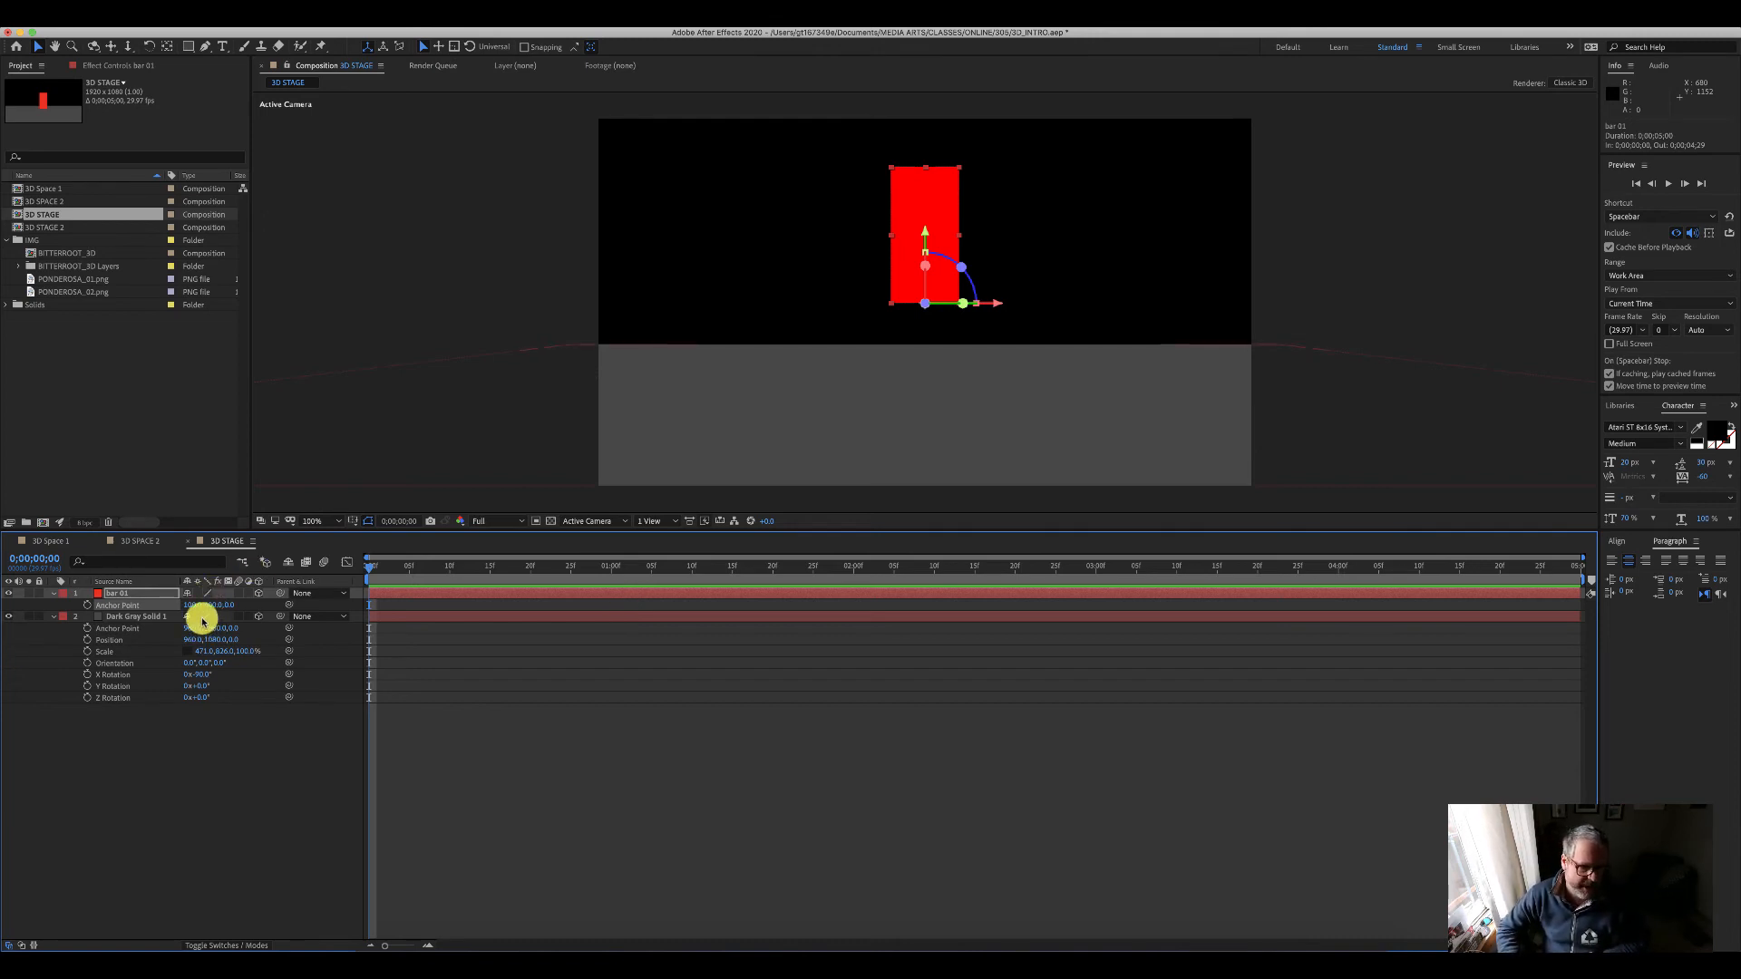
Step: Set bar 01's Y Position to 1080 so its base sits on the floor
key("p")
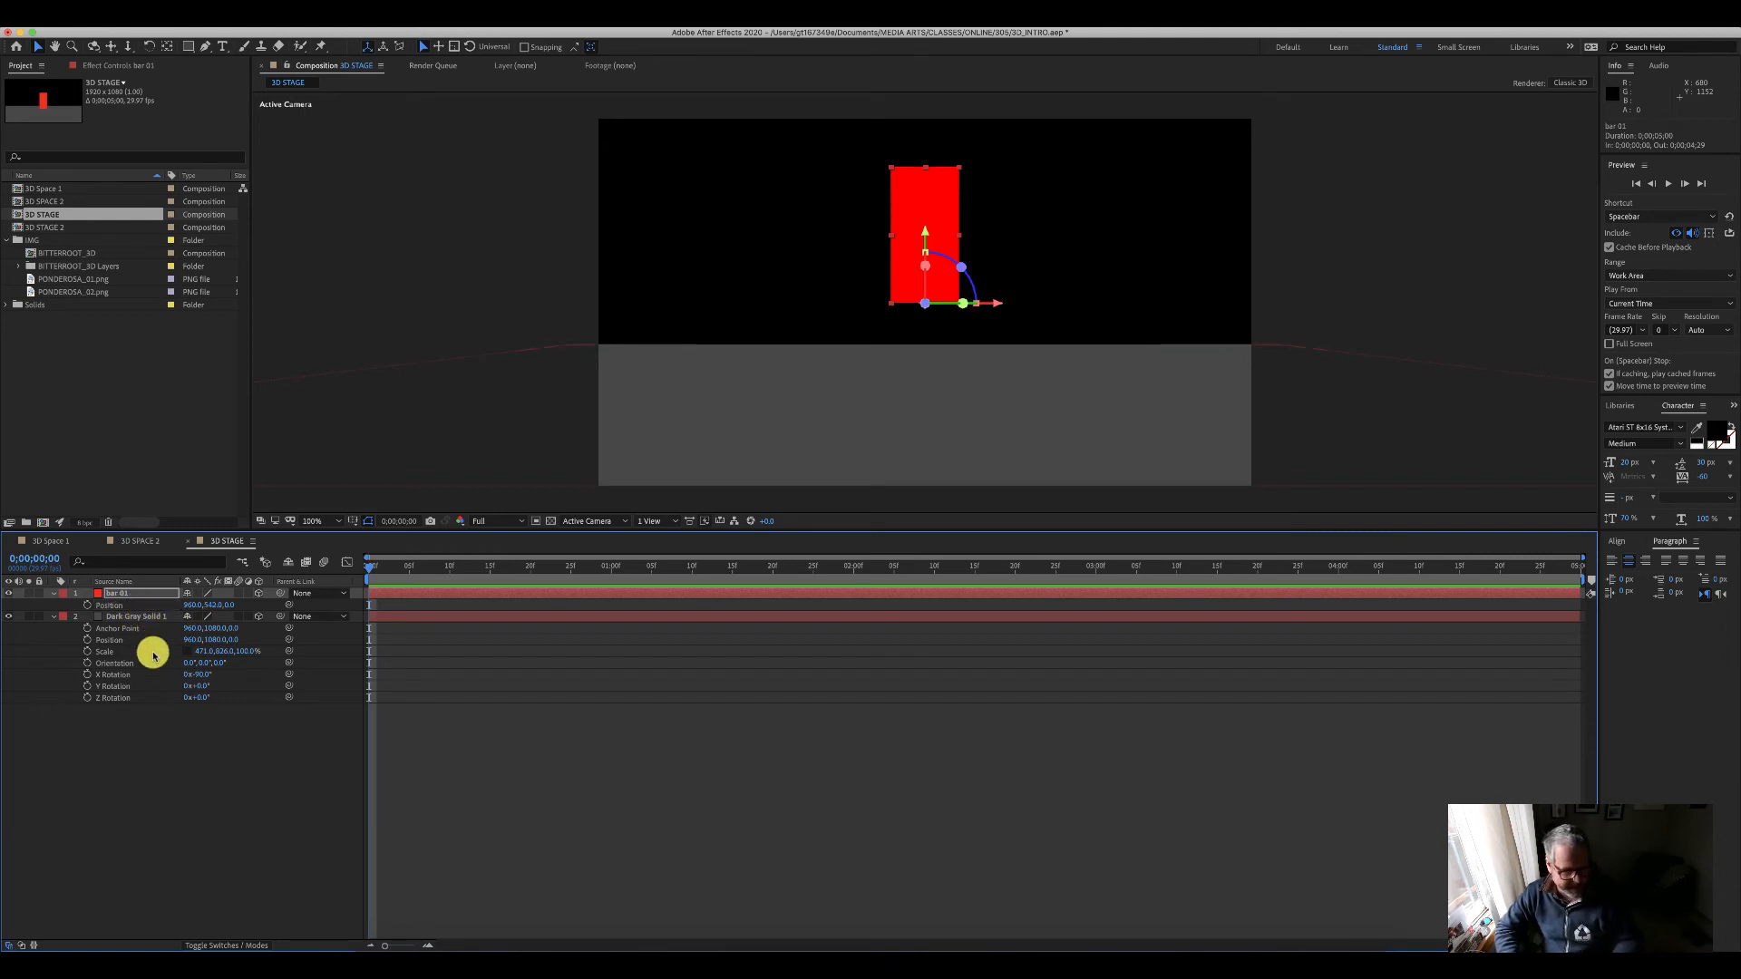
left_click(220, 605)
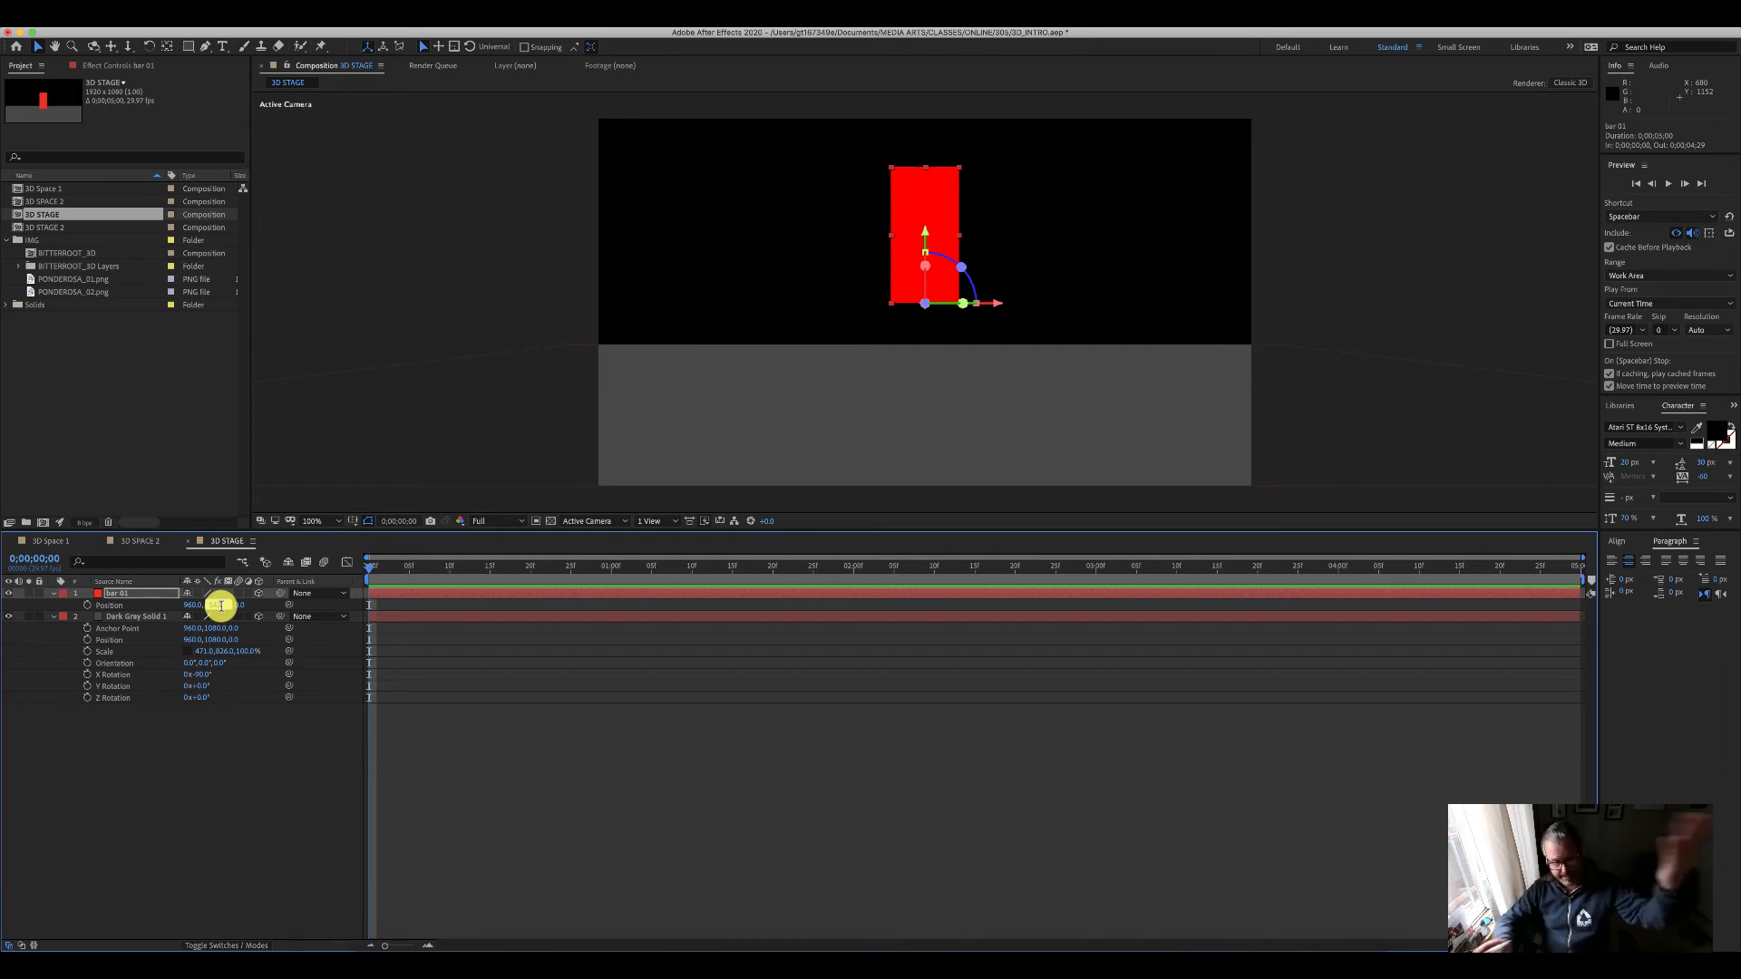
left_click(221, 606)
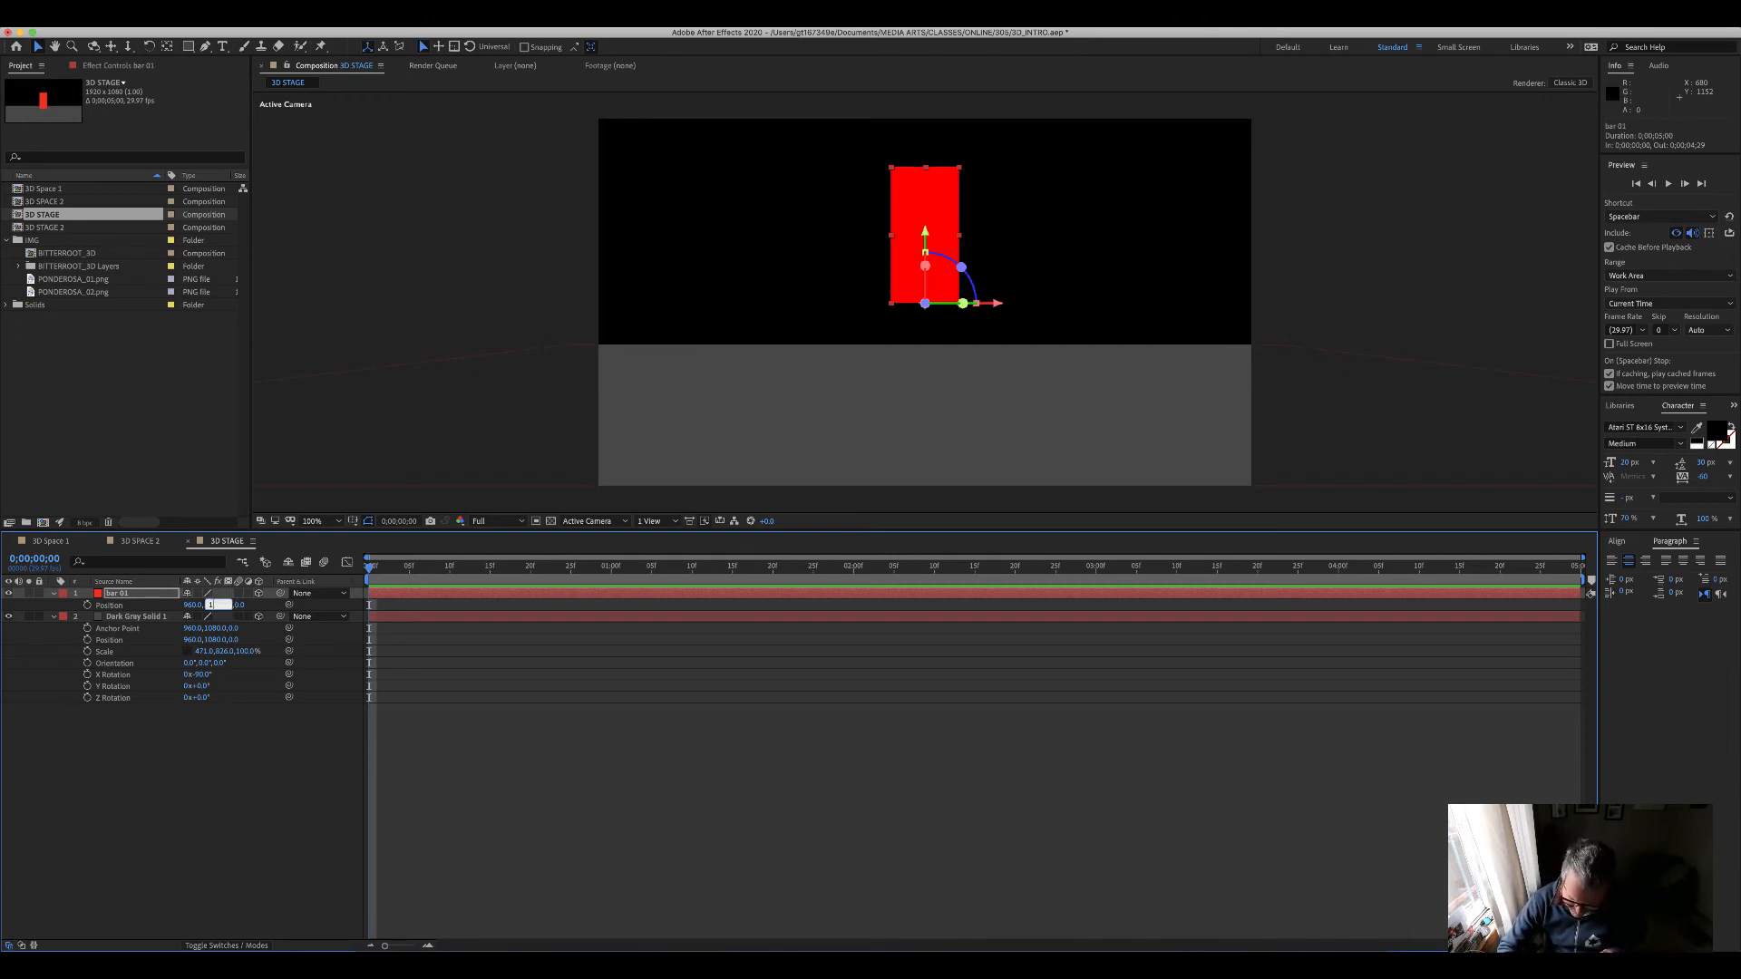
type("1080")
key("Return")
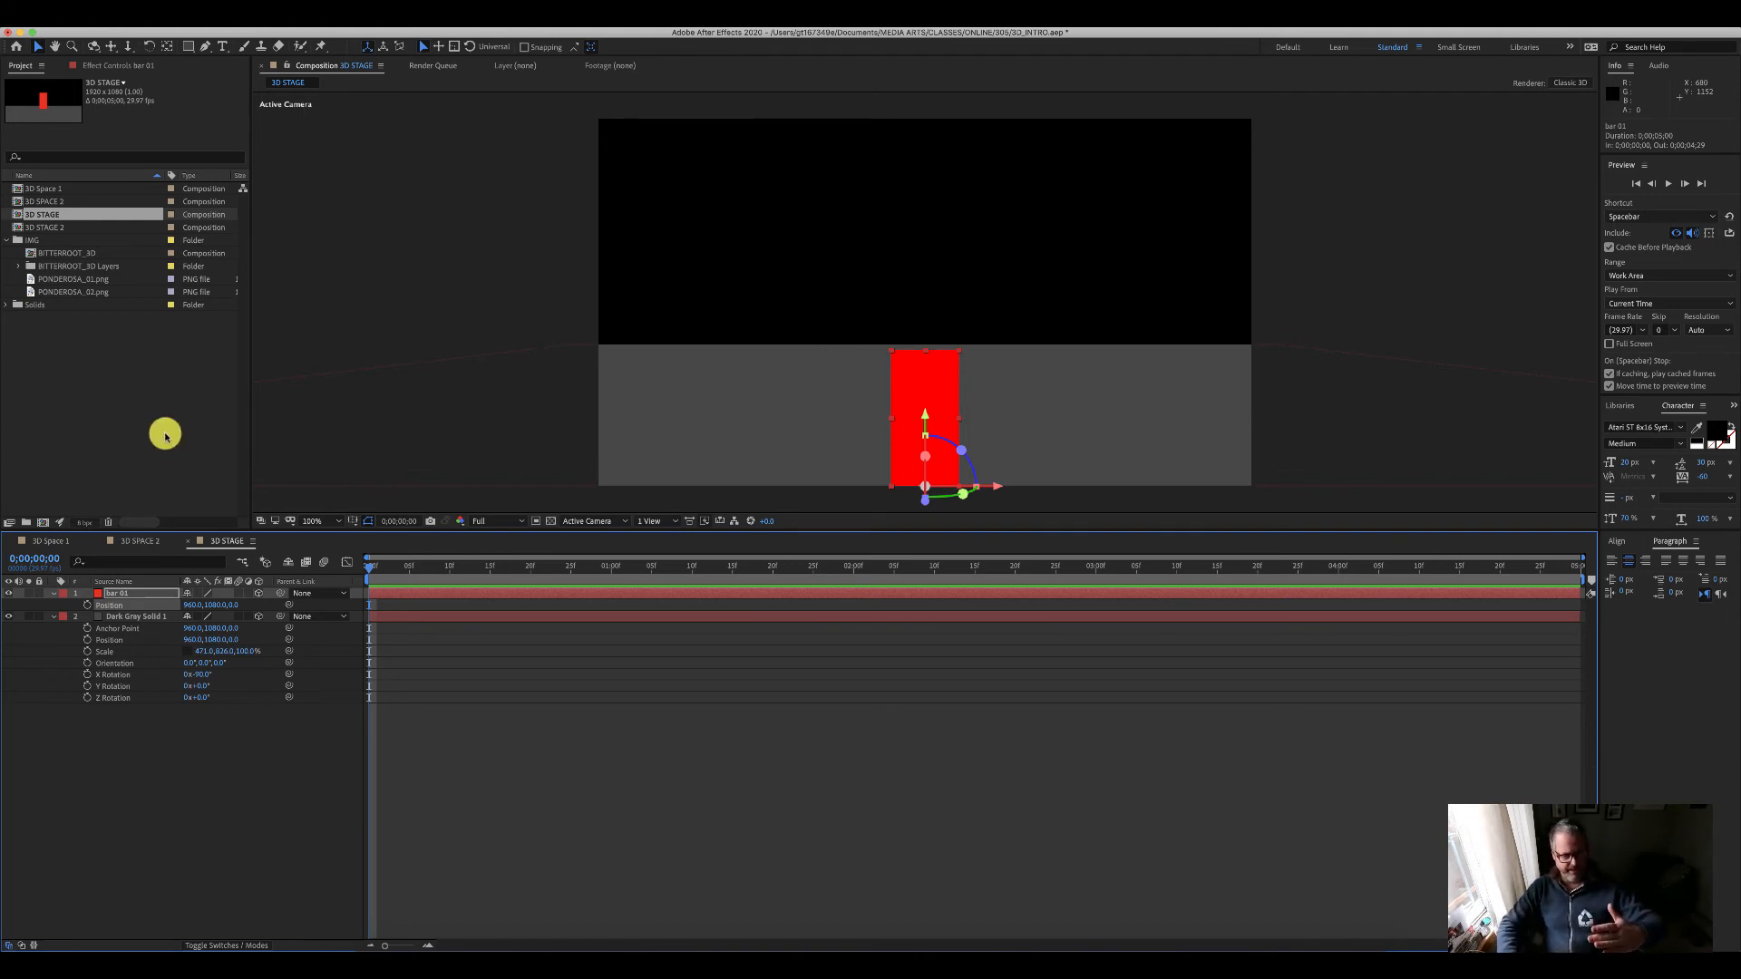
Step: Try pushing bar 01 back to a Z Position of about 3600, and try varying its Y Position
left_click(138, 616)
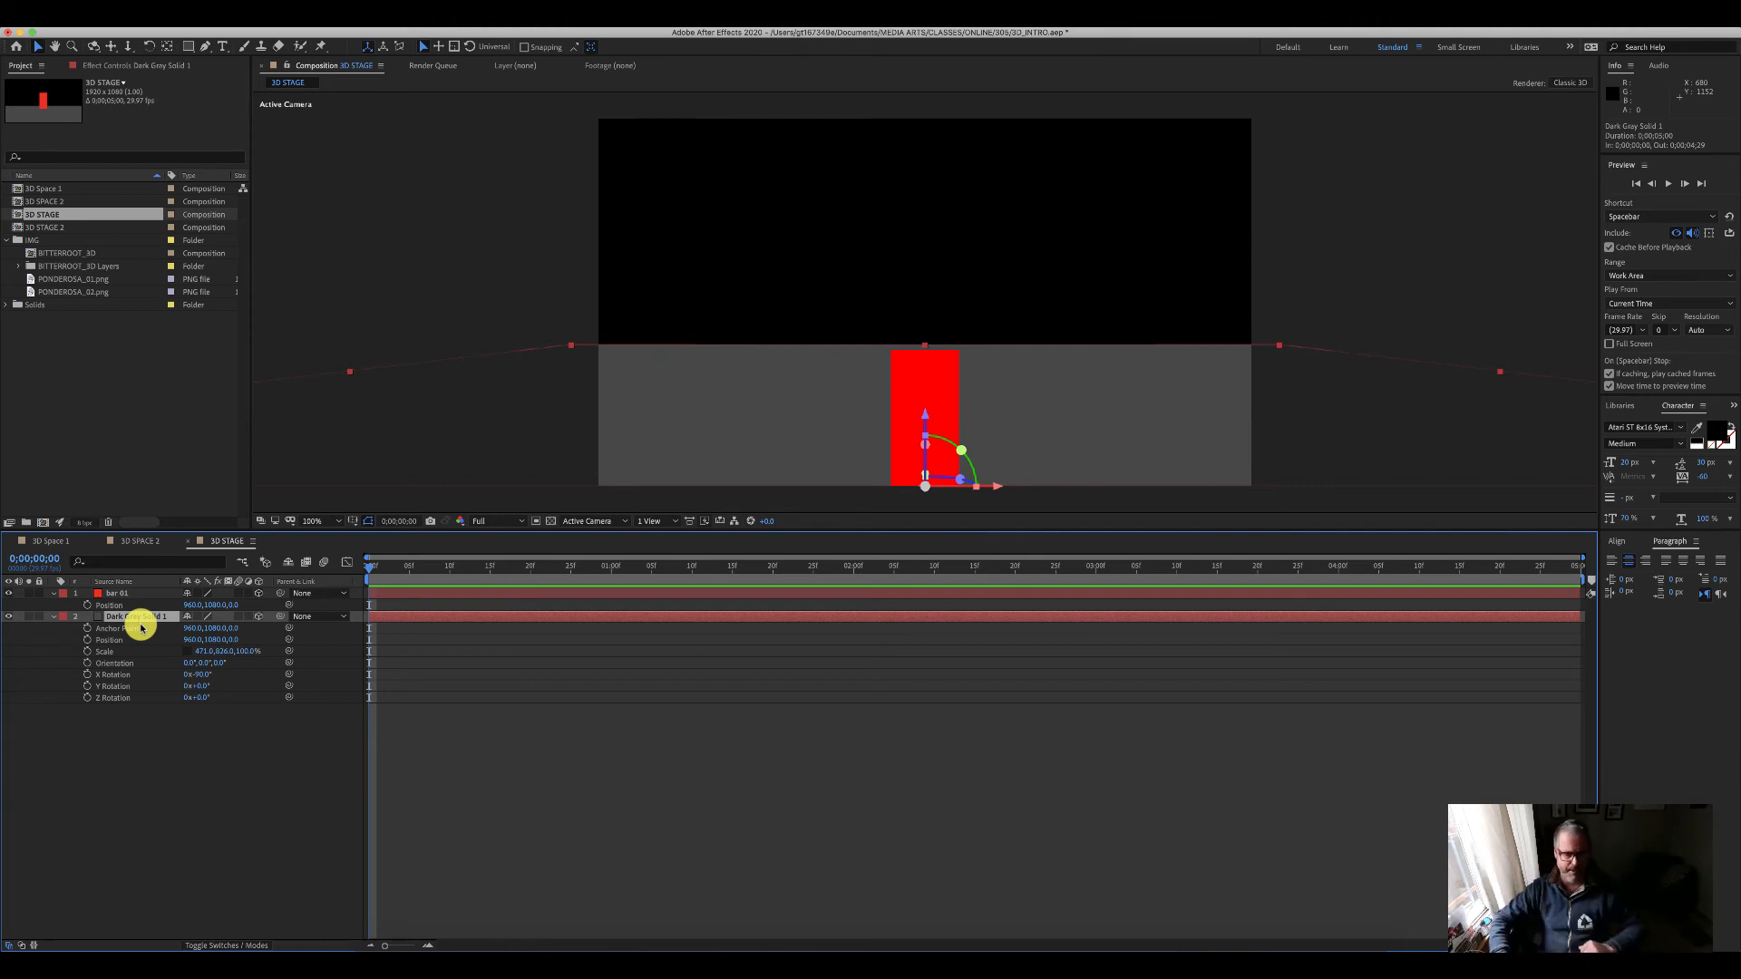
left_click(114, 594)
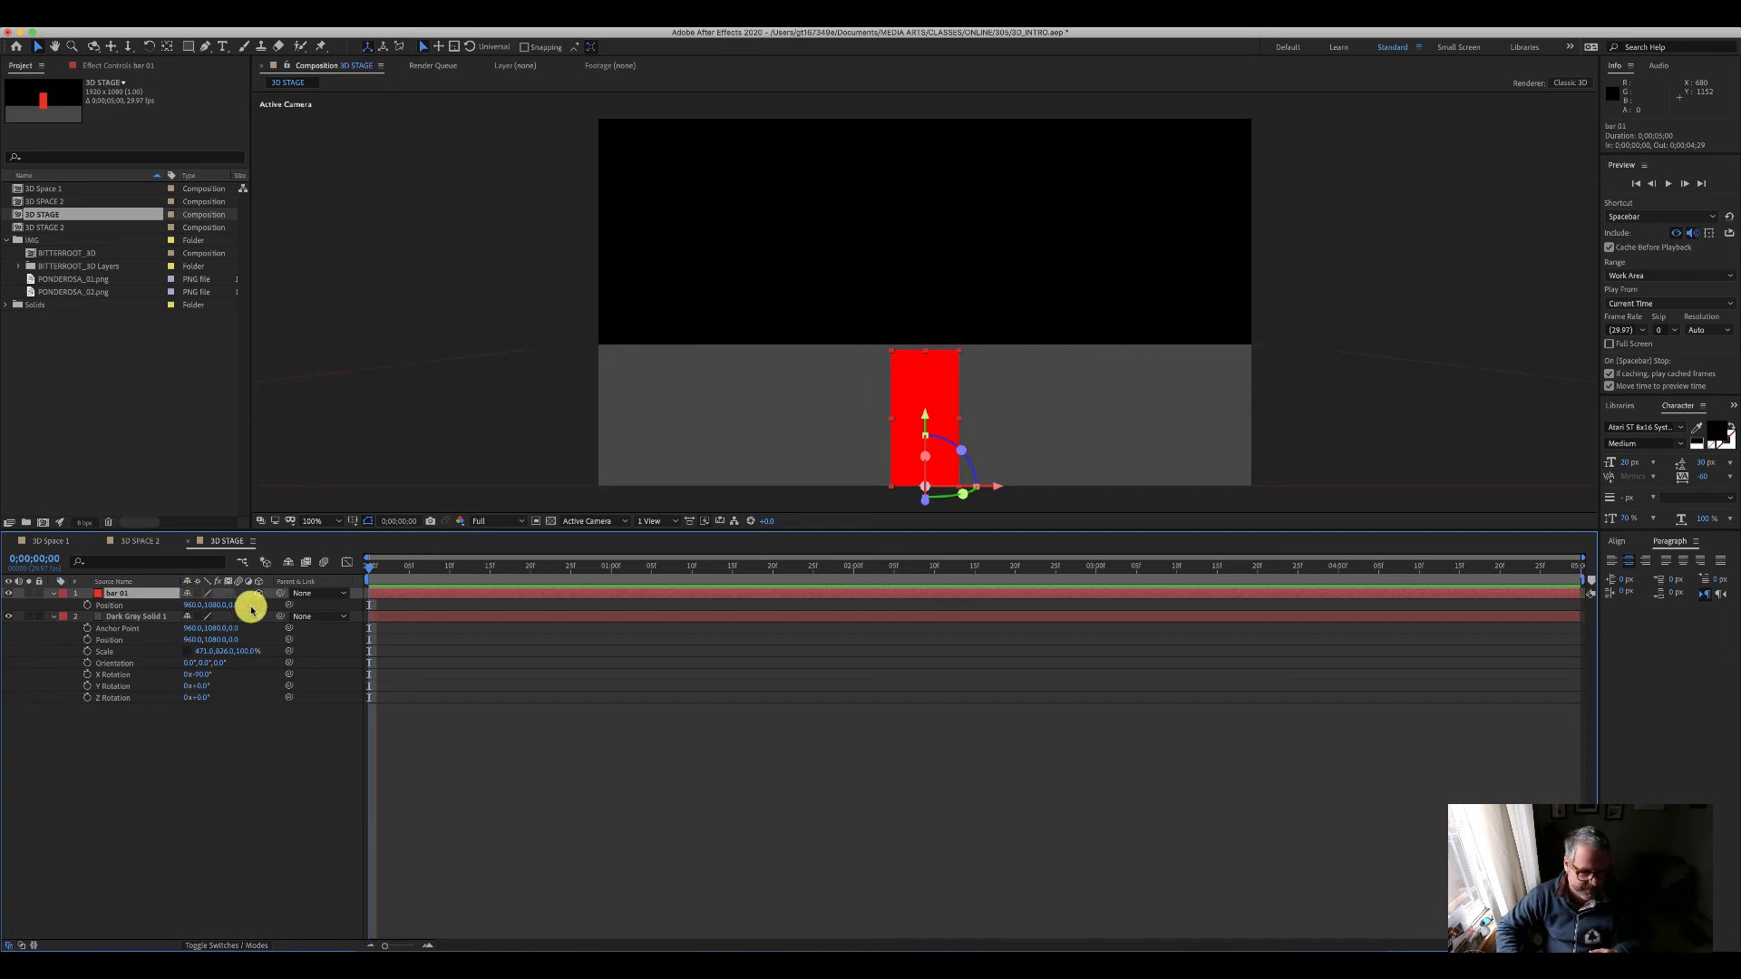
left_click_drag(232, 605, 1614, 671)
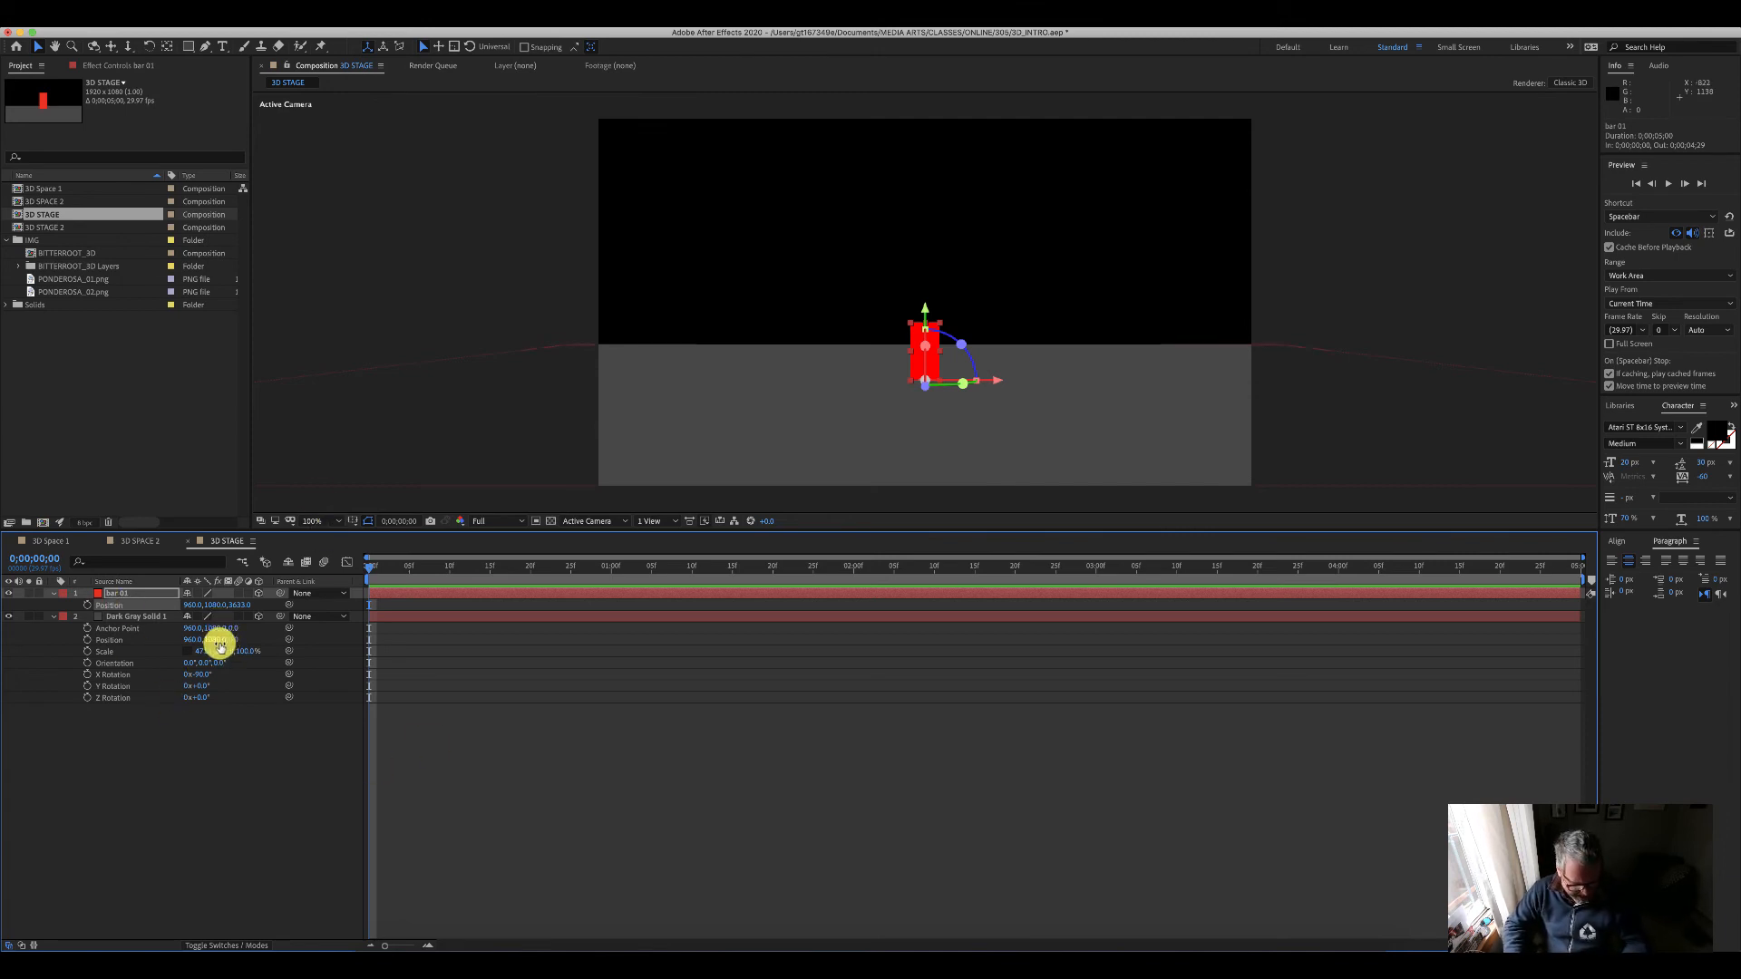
left_click(218, 649)
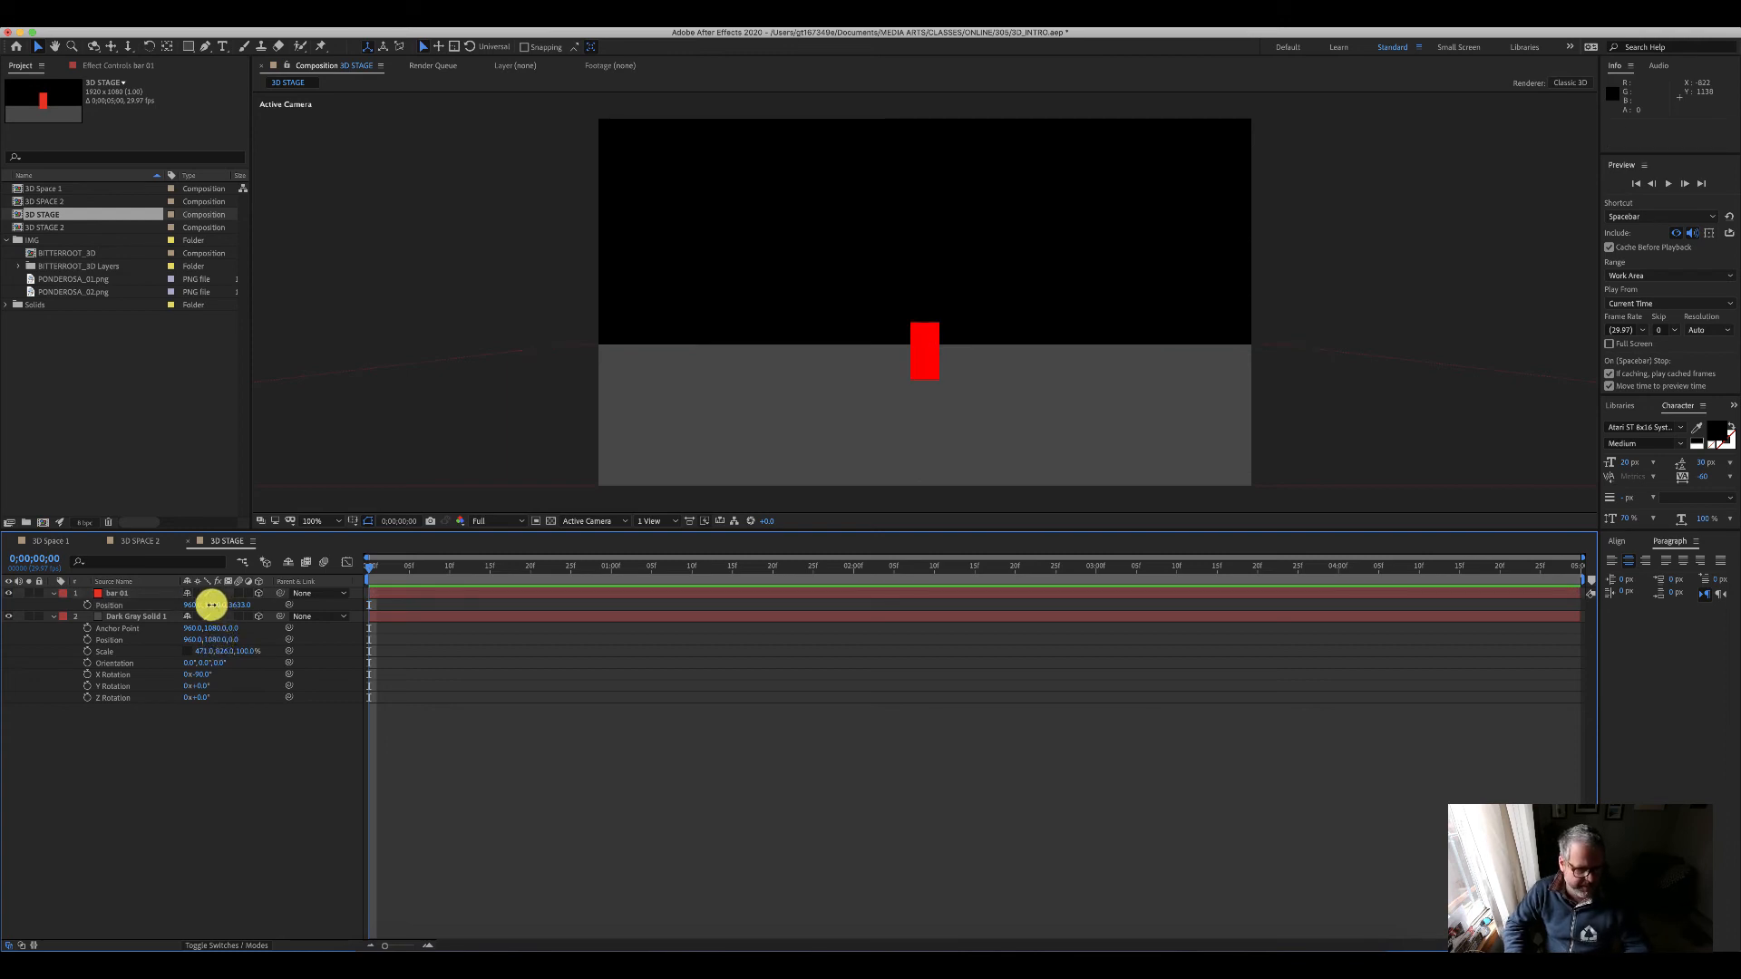
left_click_drag(210, 605, 265, 591)
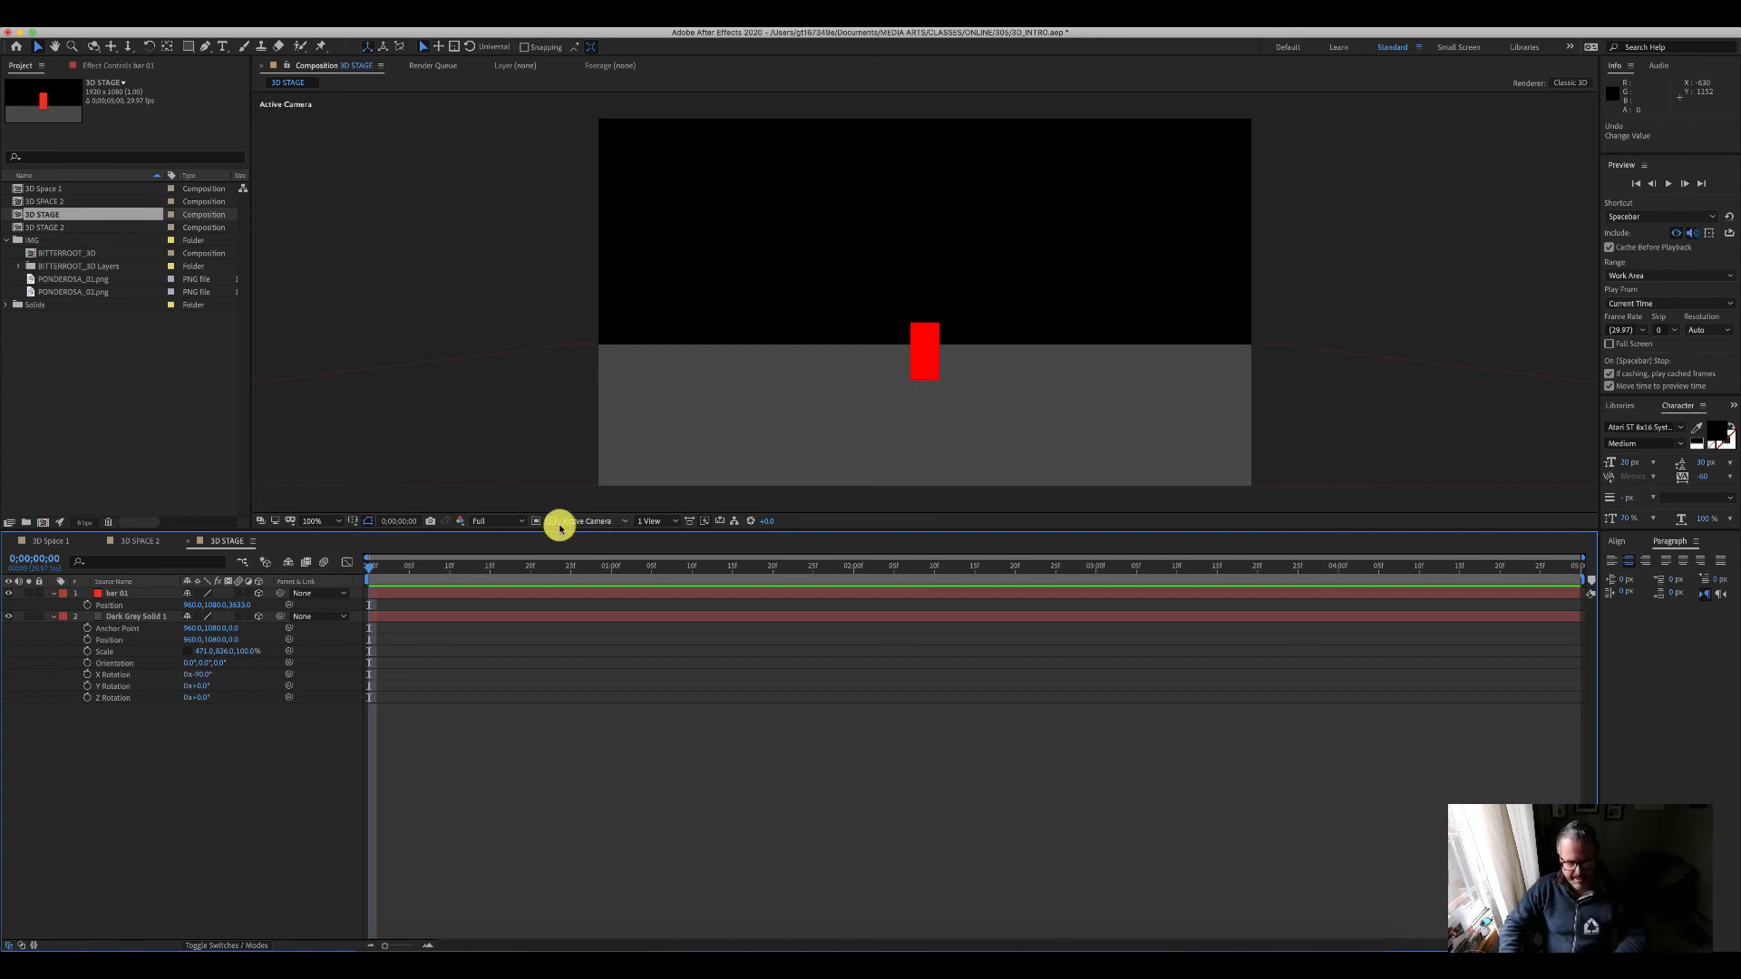
Step: Try the 2 Views - Vertical and 4 Views layouts for the 3D STAGE composition
left_click(677, 524)
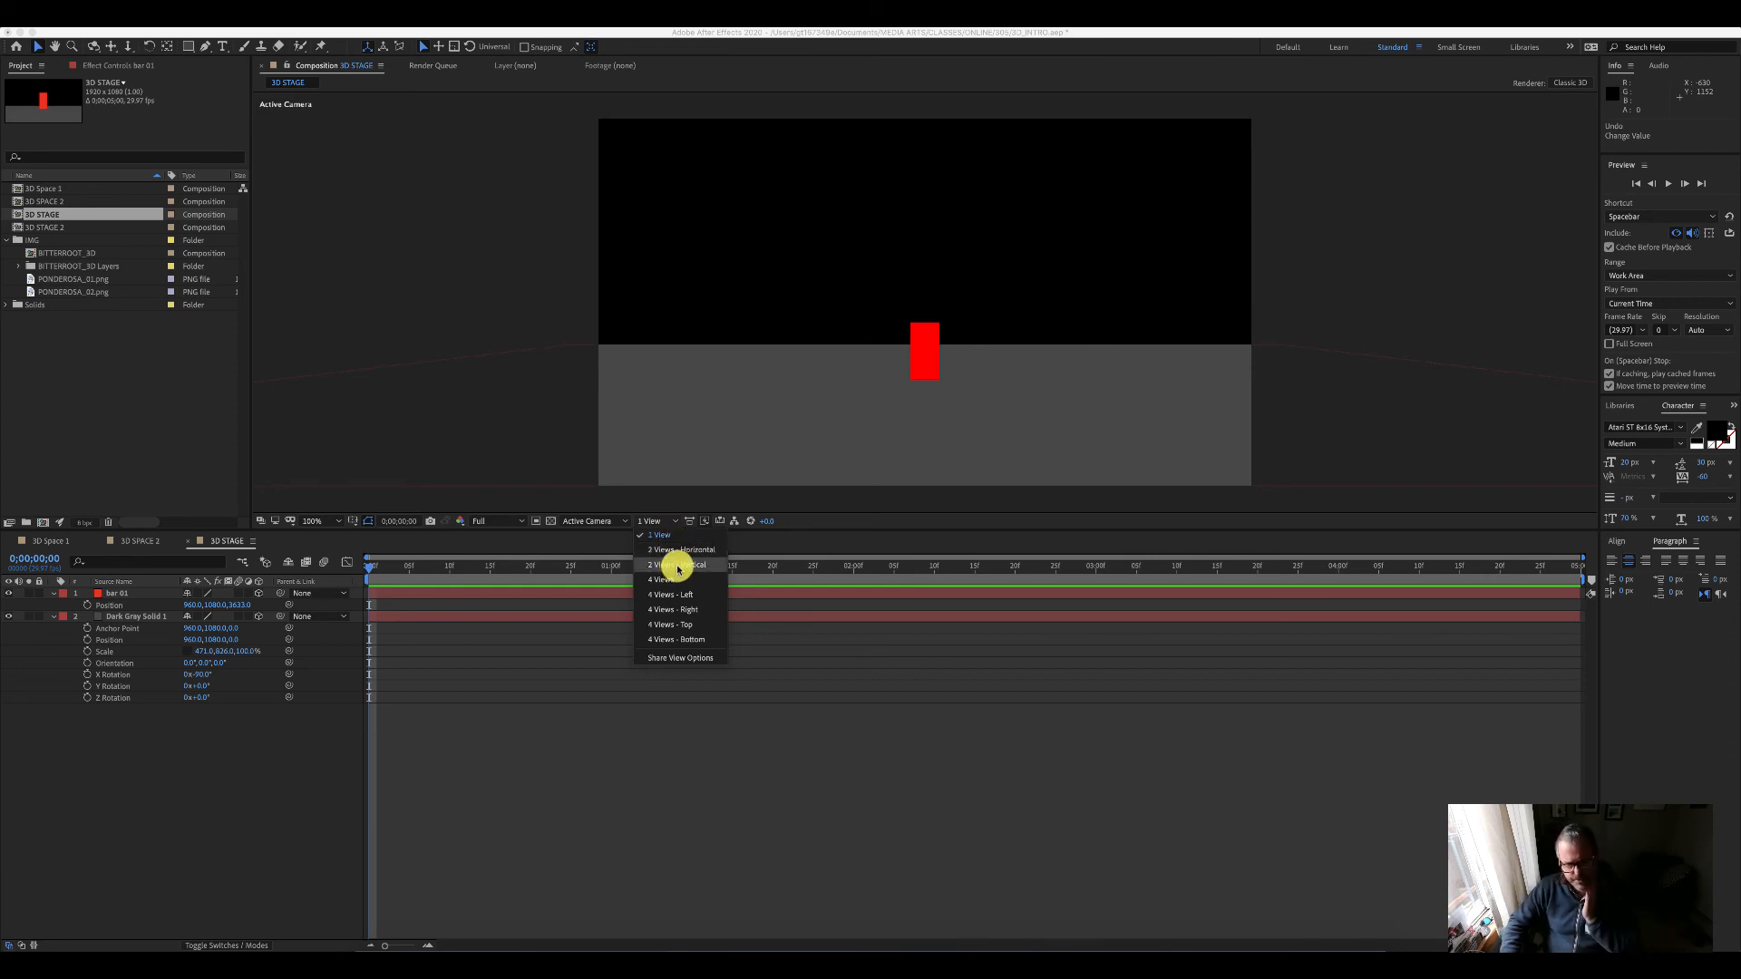
left_click(677, 565)
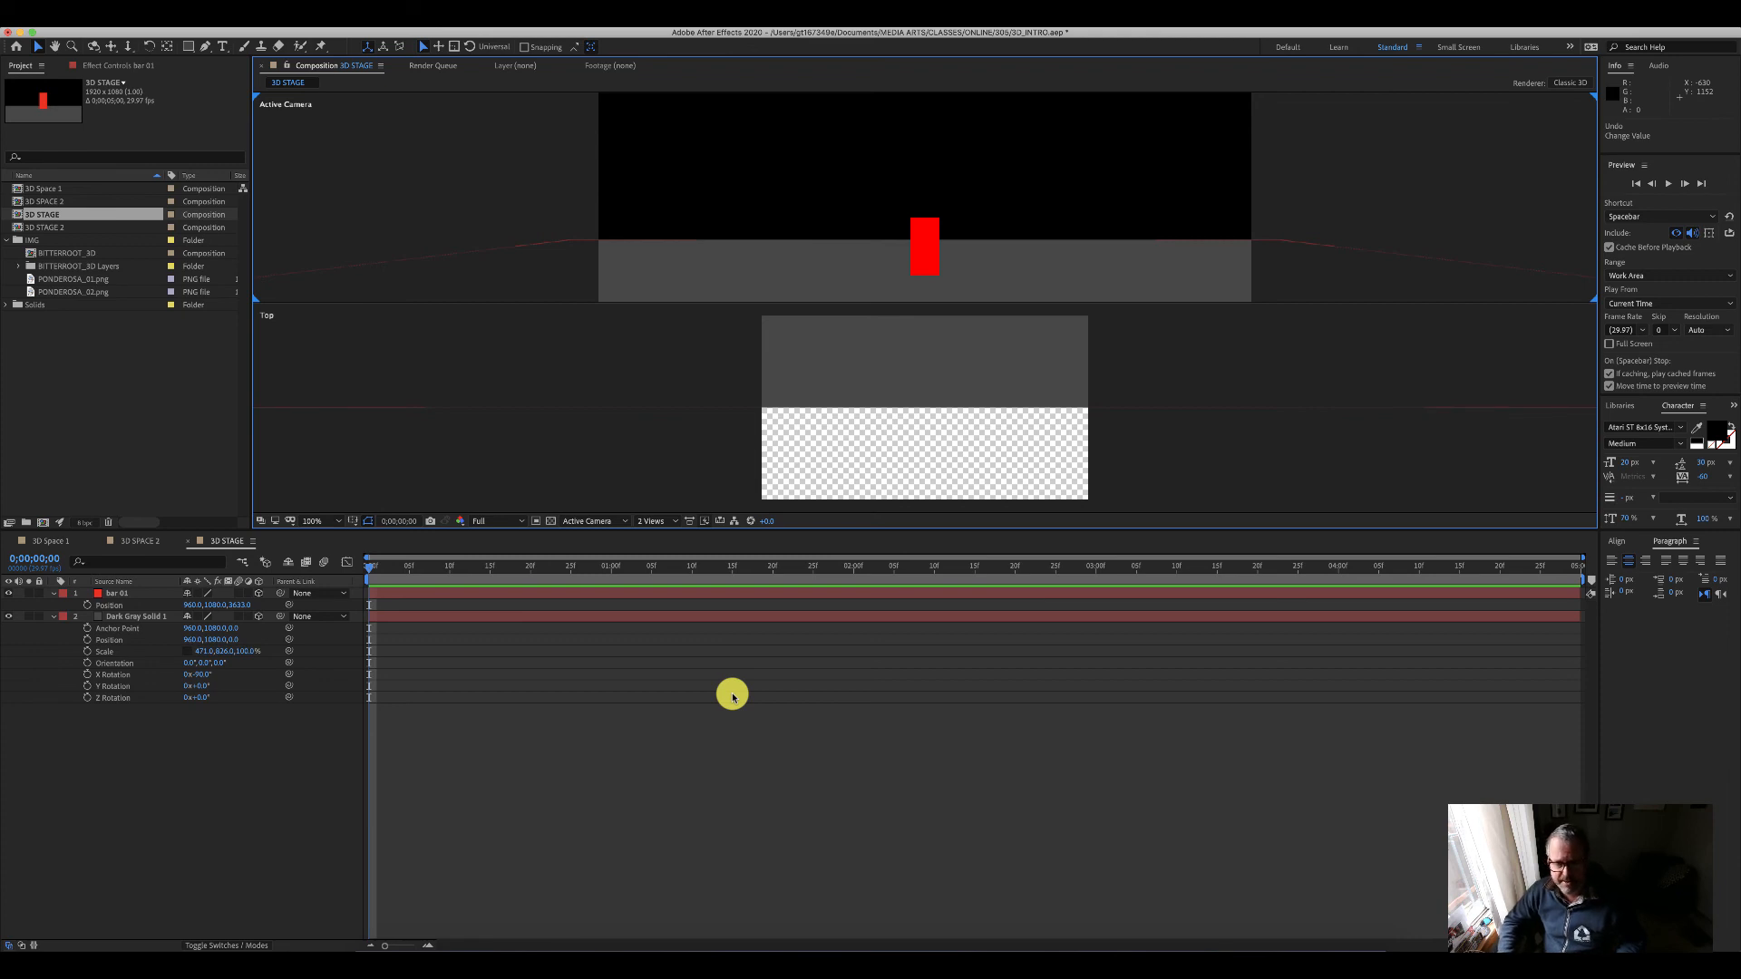
left_click(672, 520)
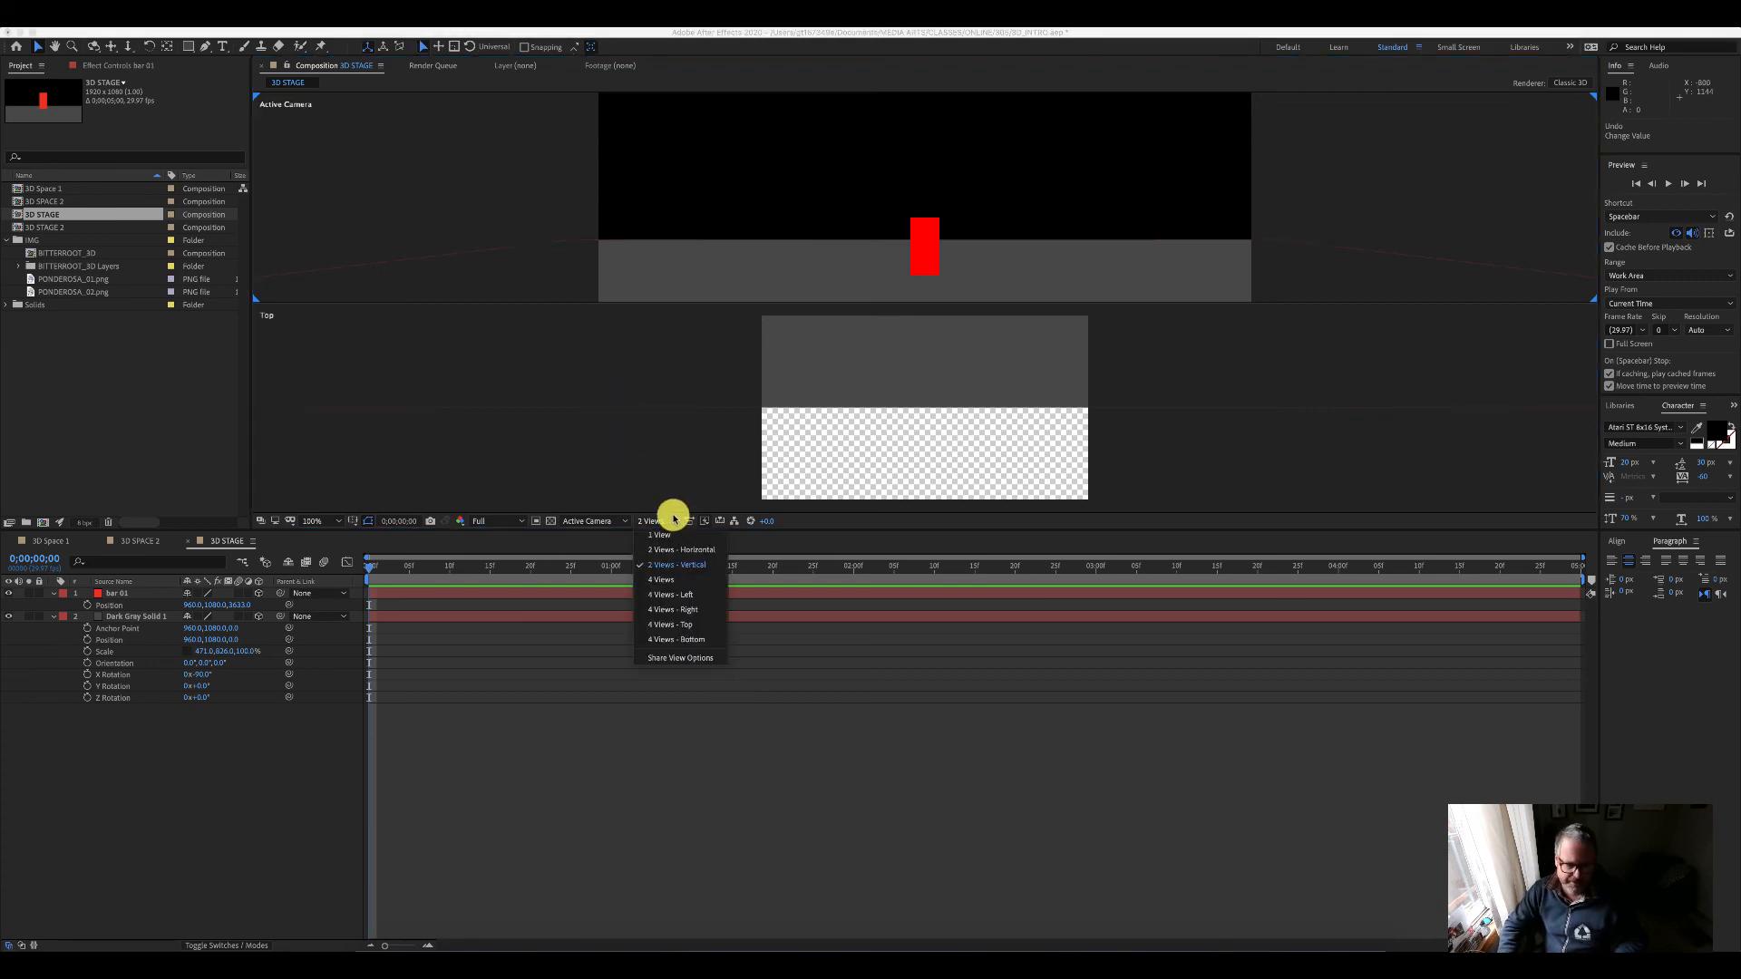
left_click(672, 581)
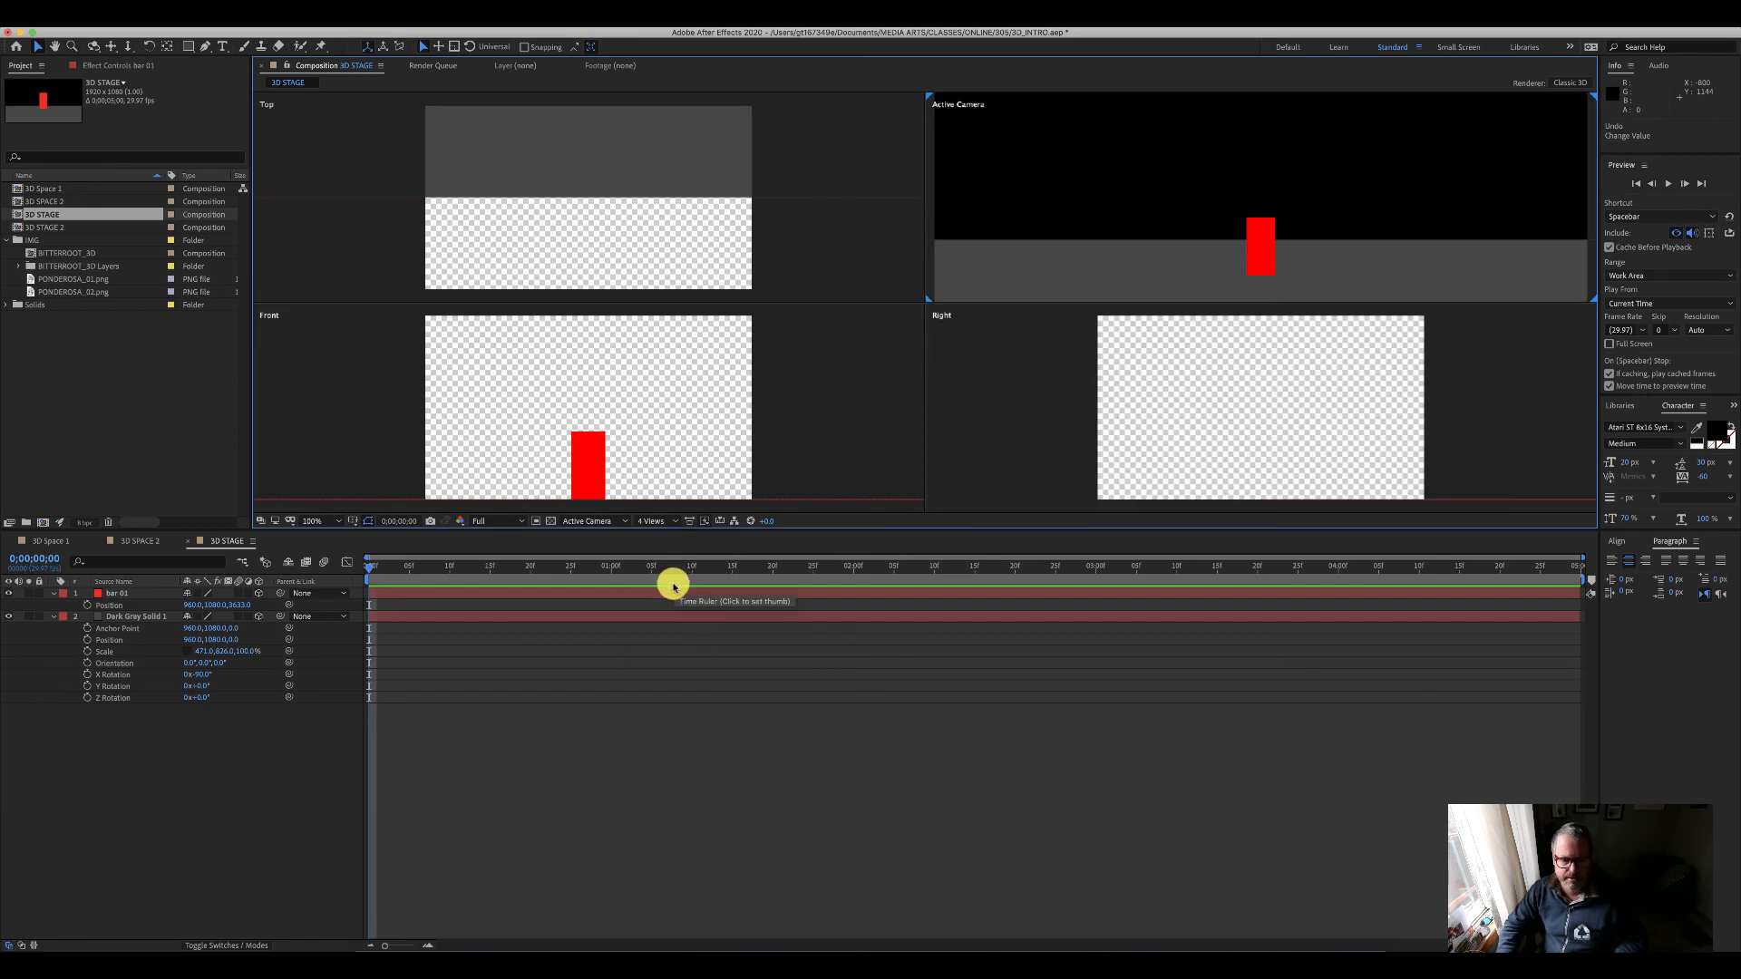
left_click(668, 522)
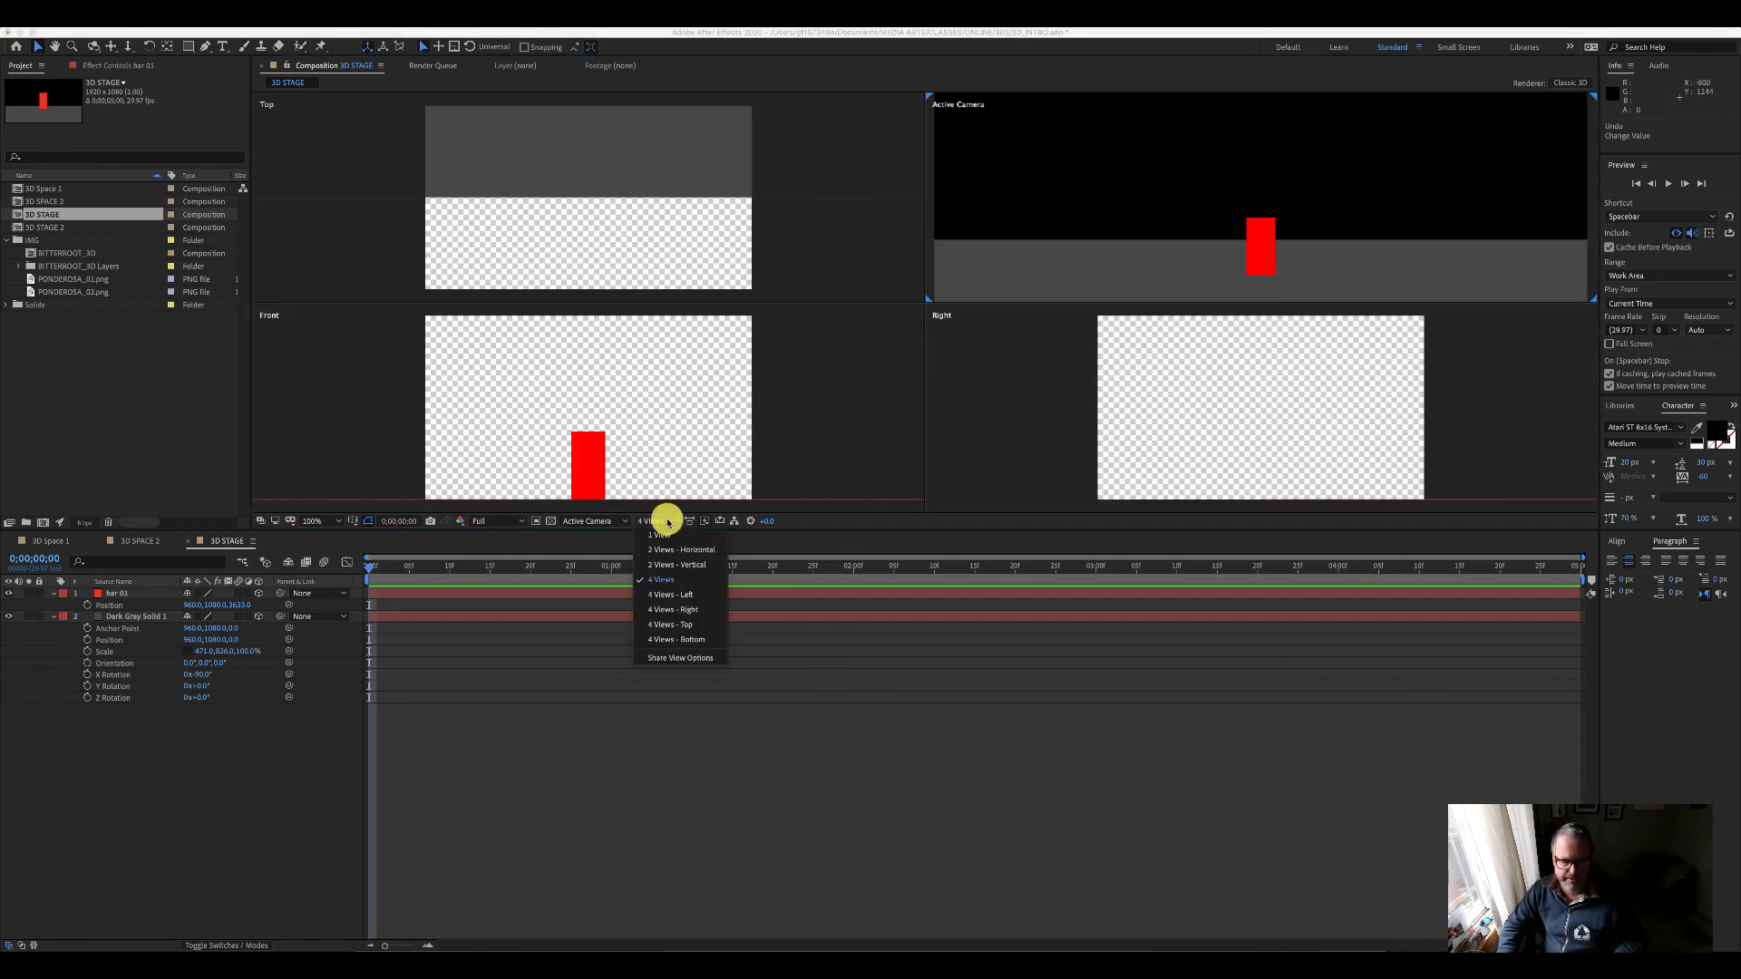
left_click(673, 565)
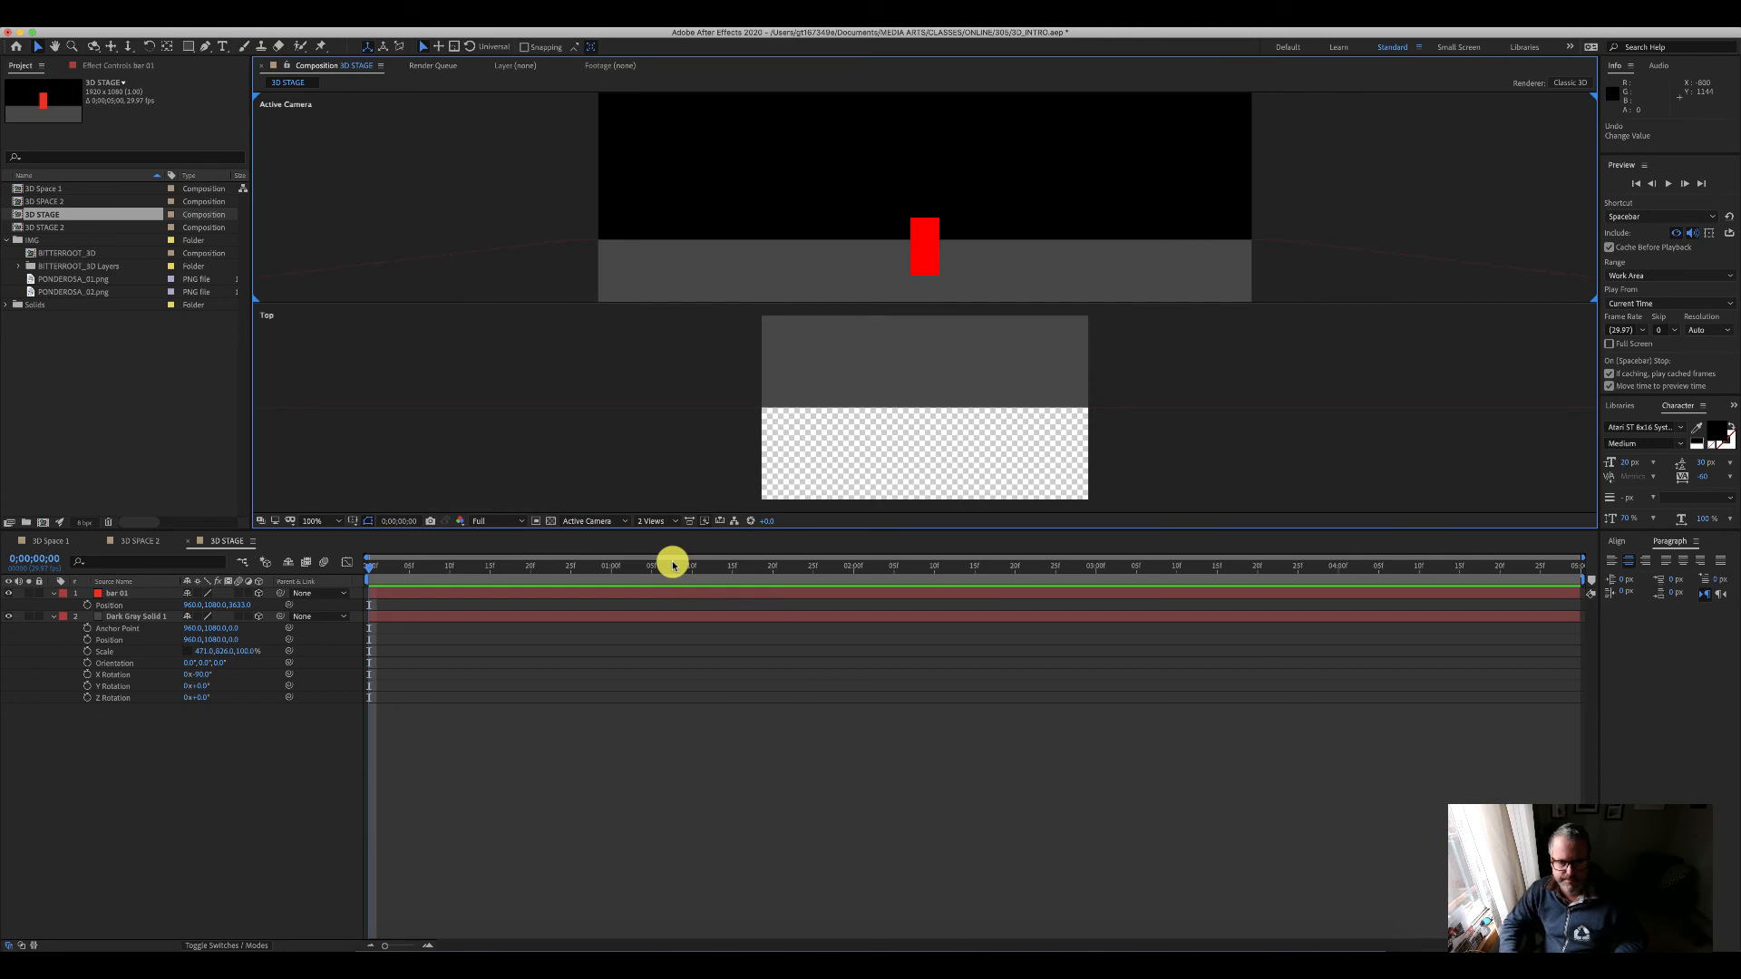
Step: Split the composition viewer into 2 Views - Horizontal and change the Top view to the Right view, keeping Active Camera beside it
left_click(671, 522)
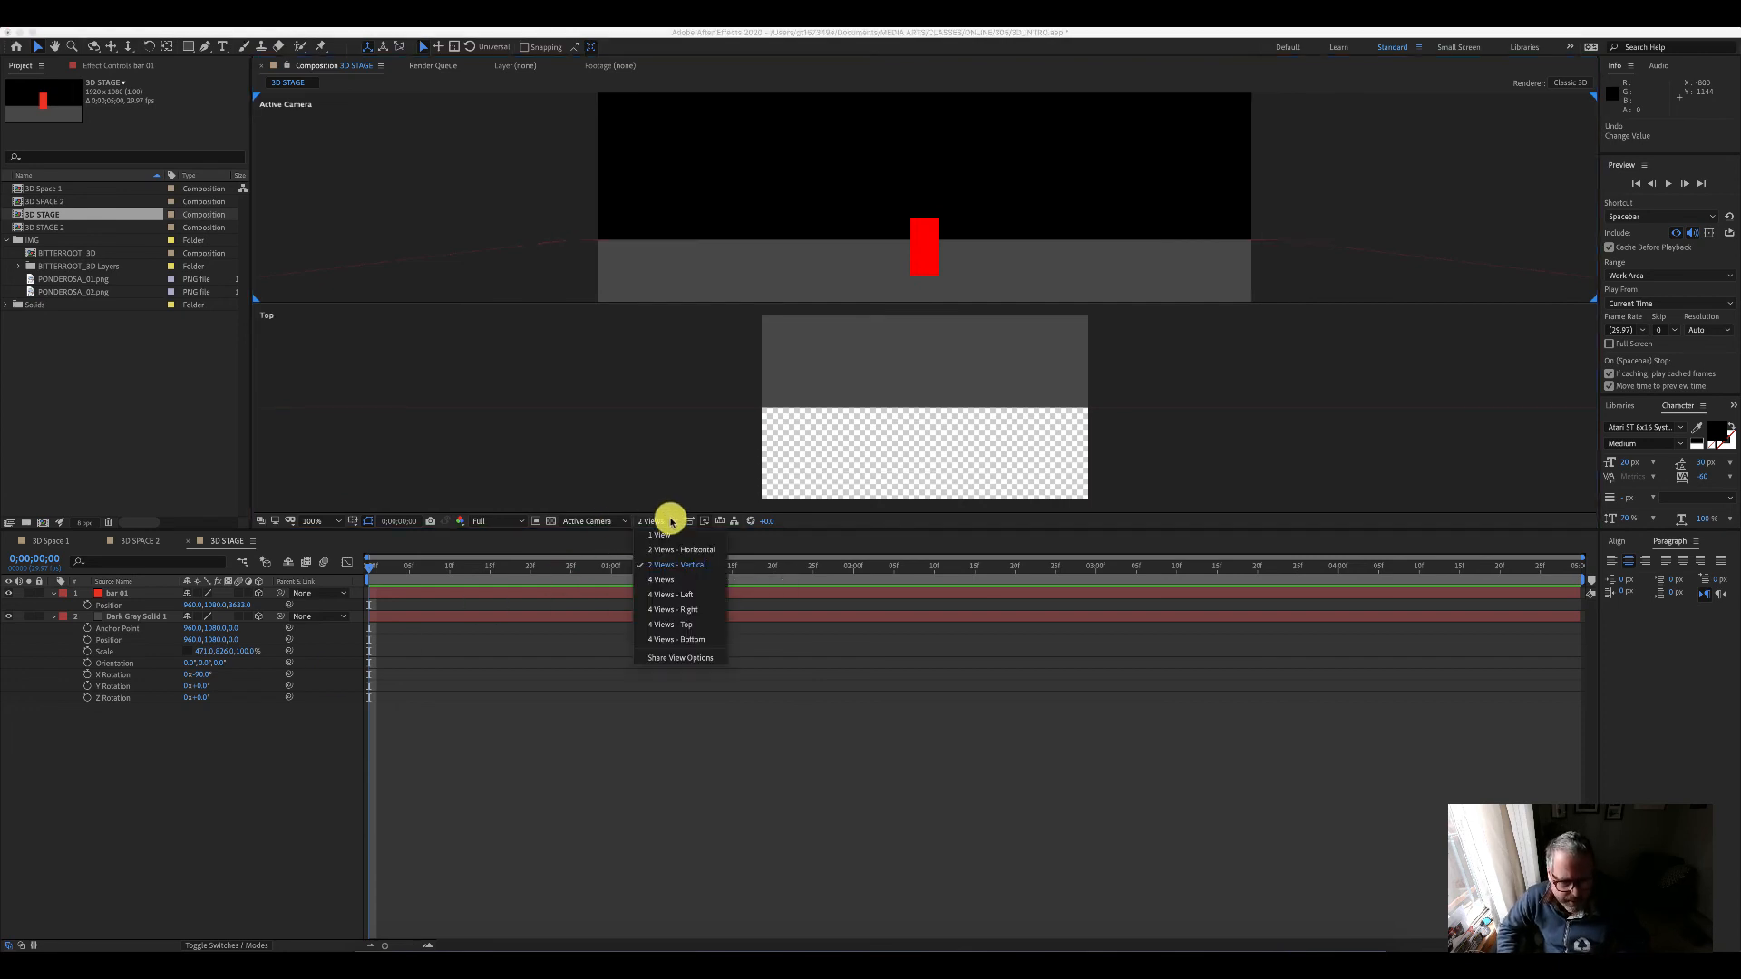
left_click(671, 550)
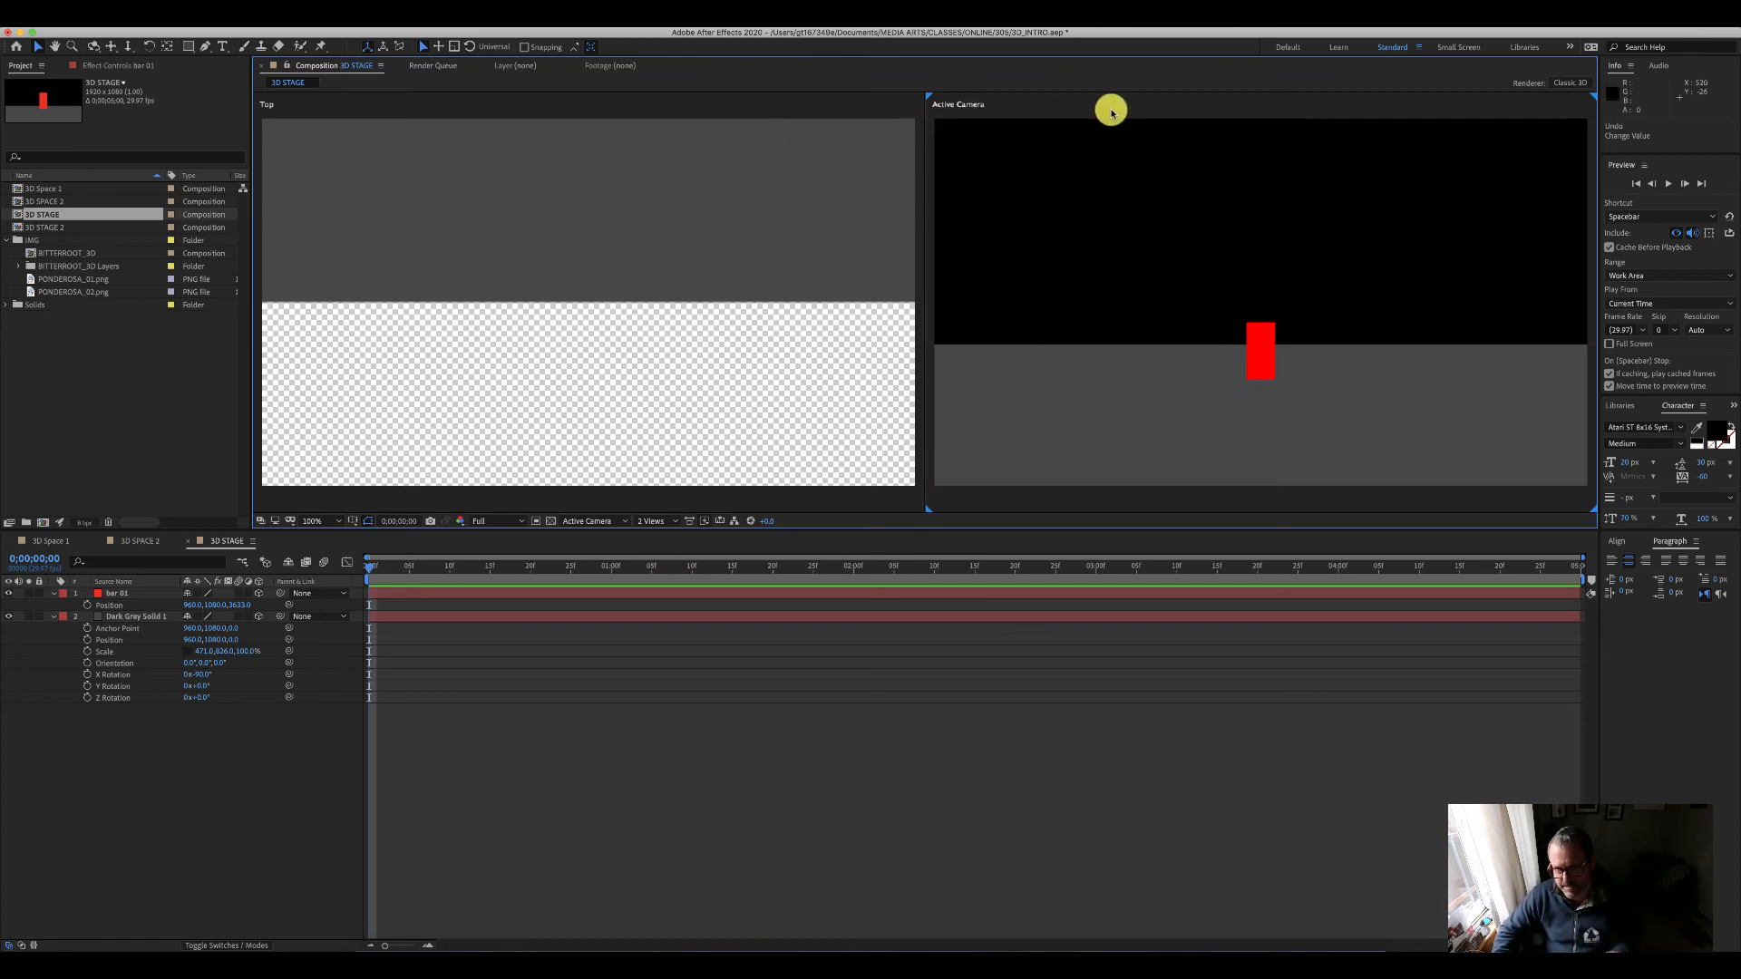
left_click(311, 107)
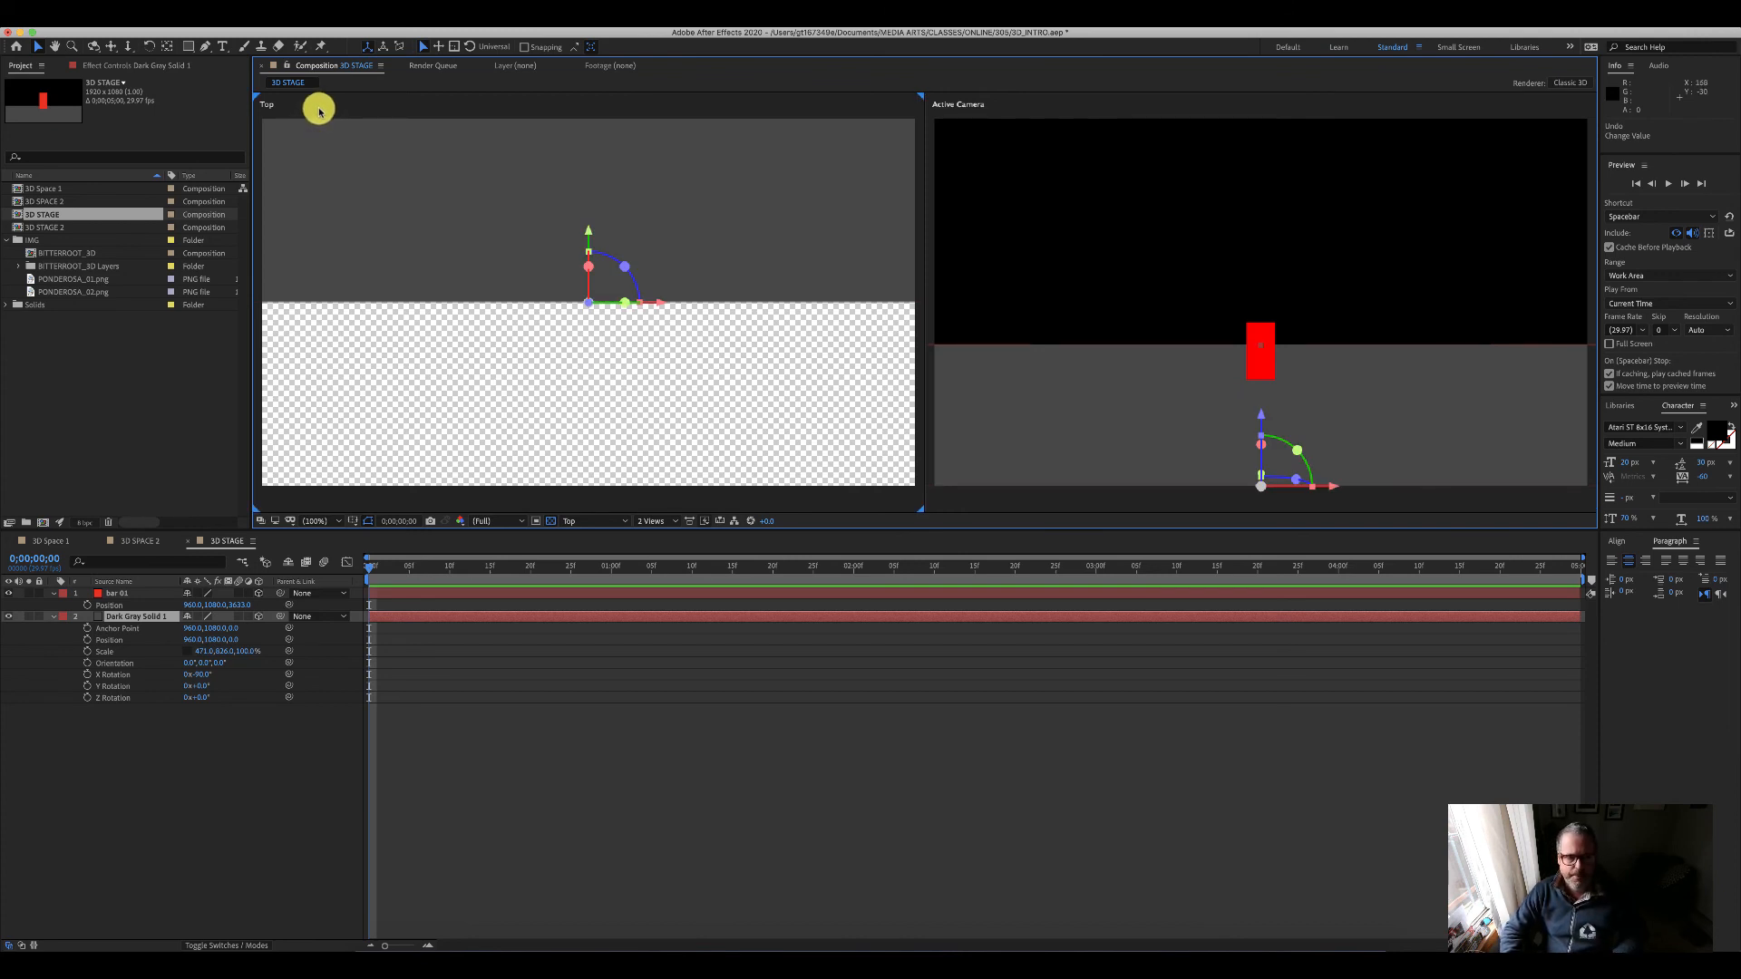
left_click(1041, 105)
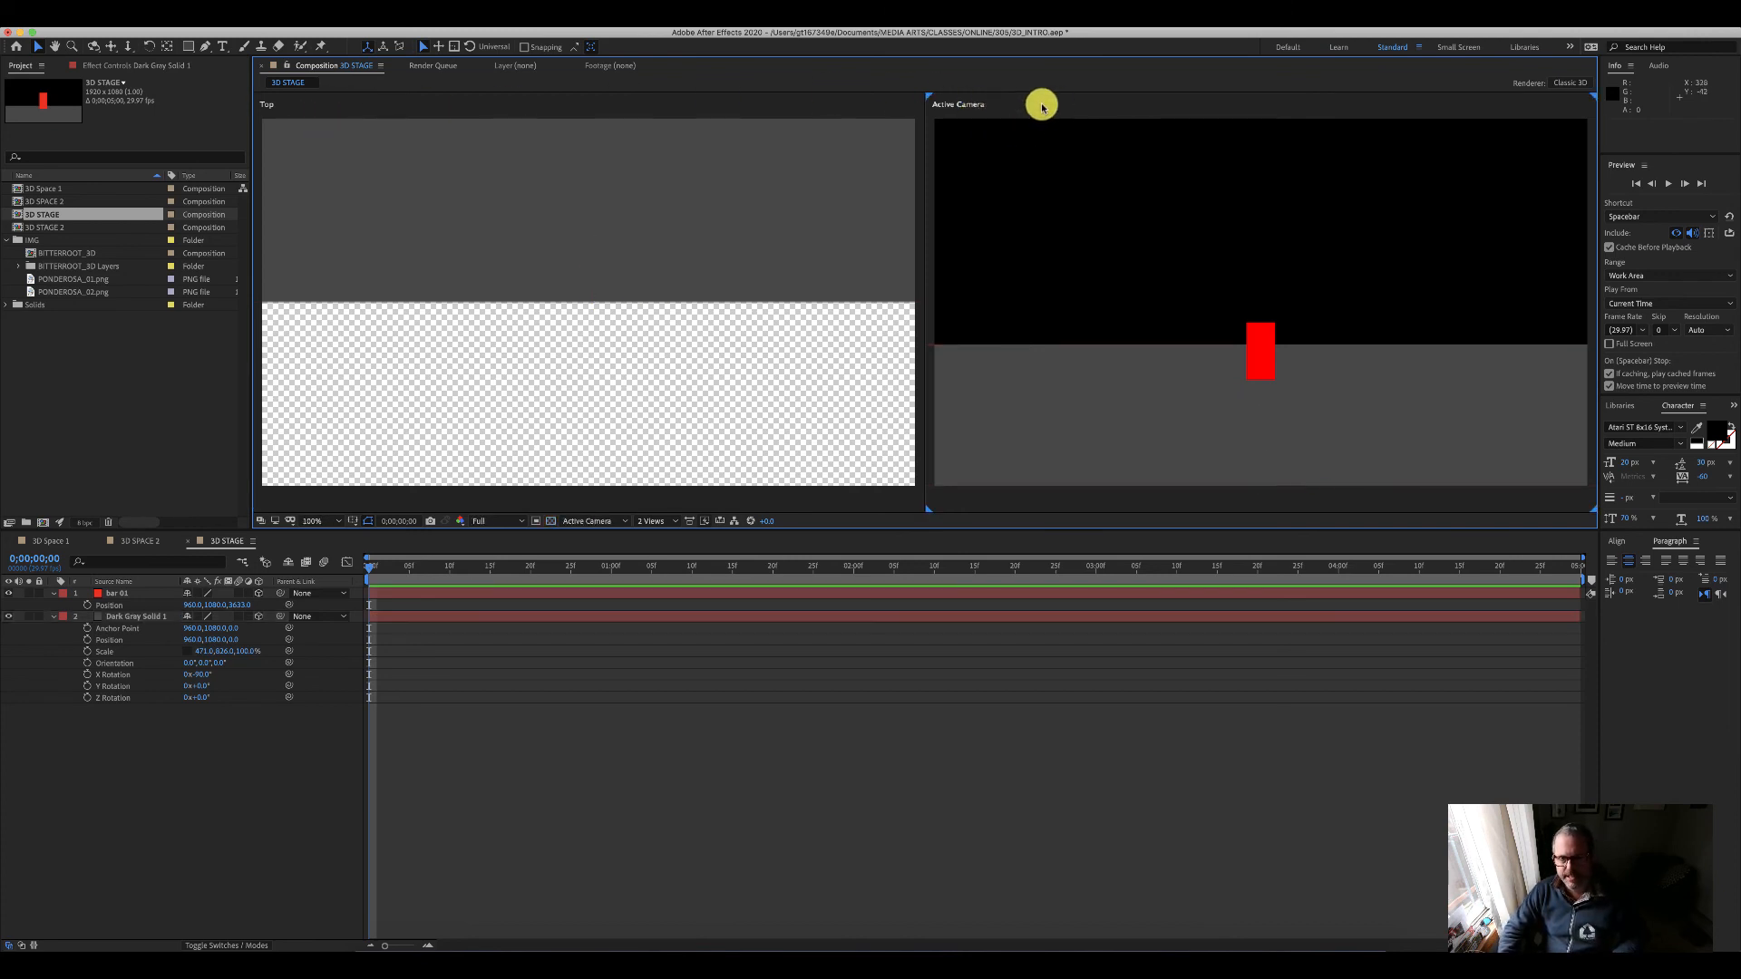
left_click(831, 101)
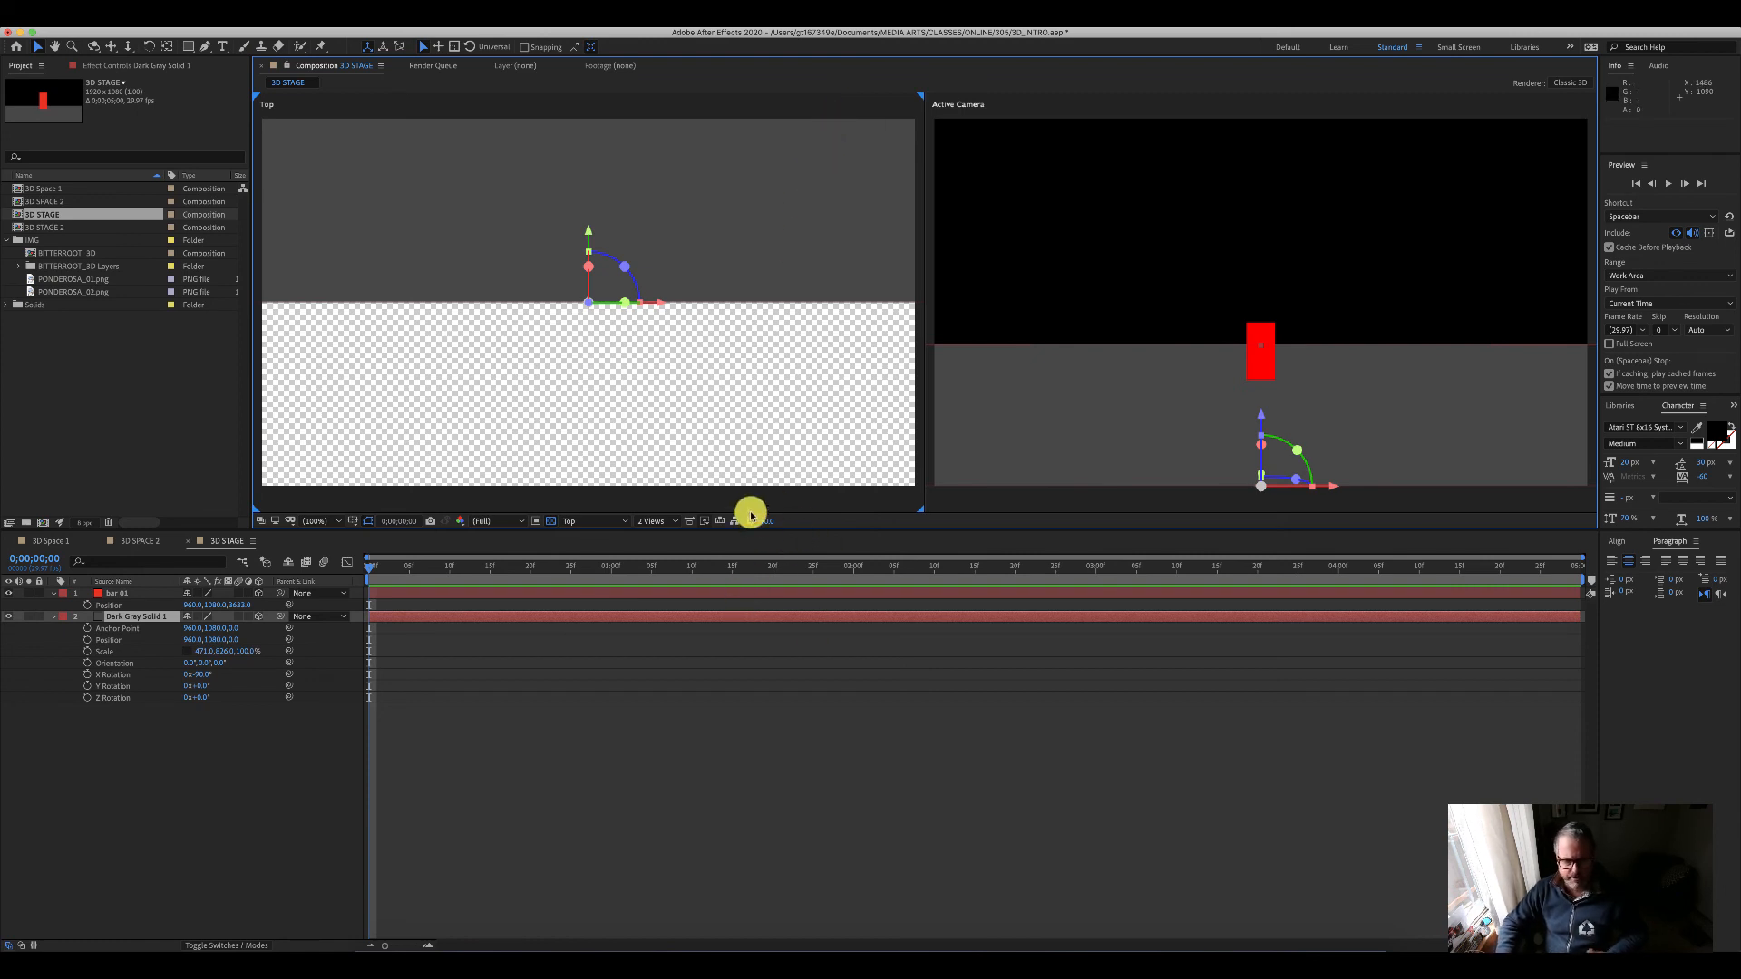
left_click(624, 522)
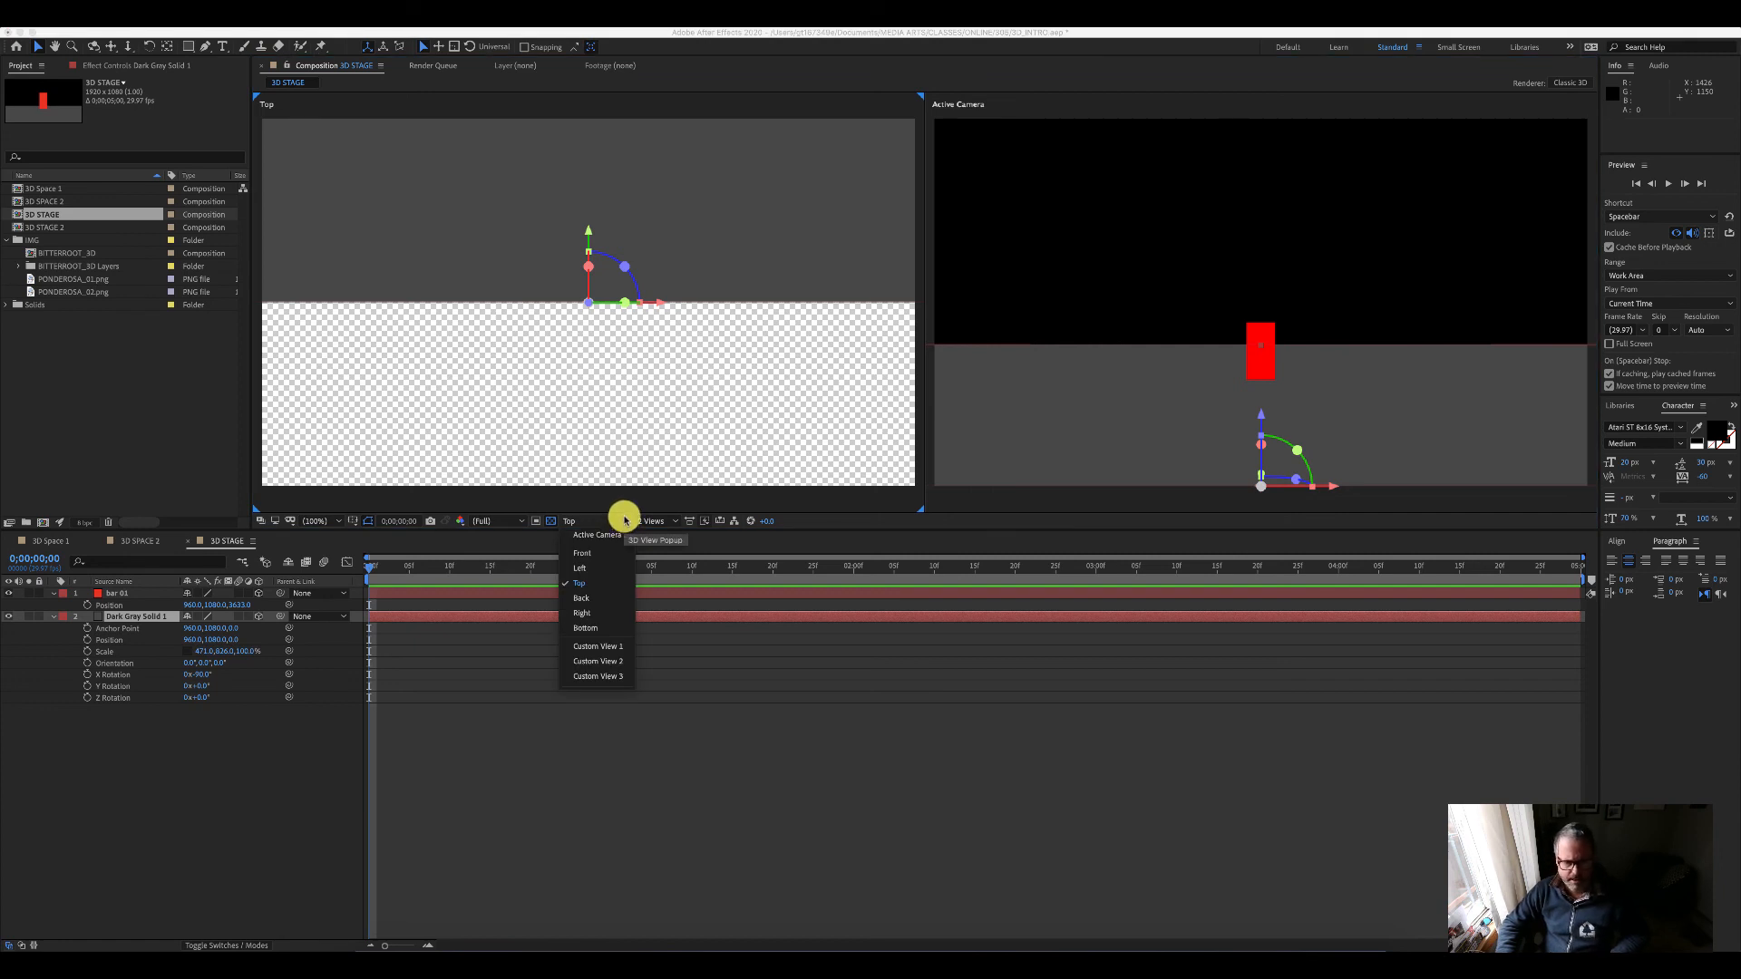
left_click(604, 612)
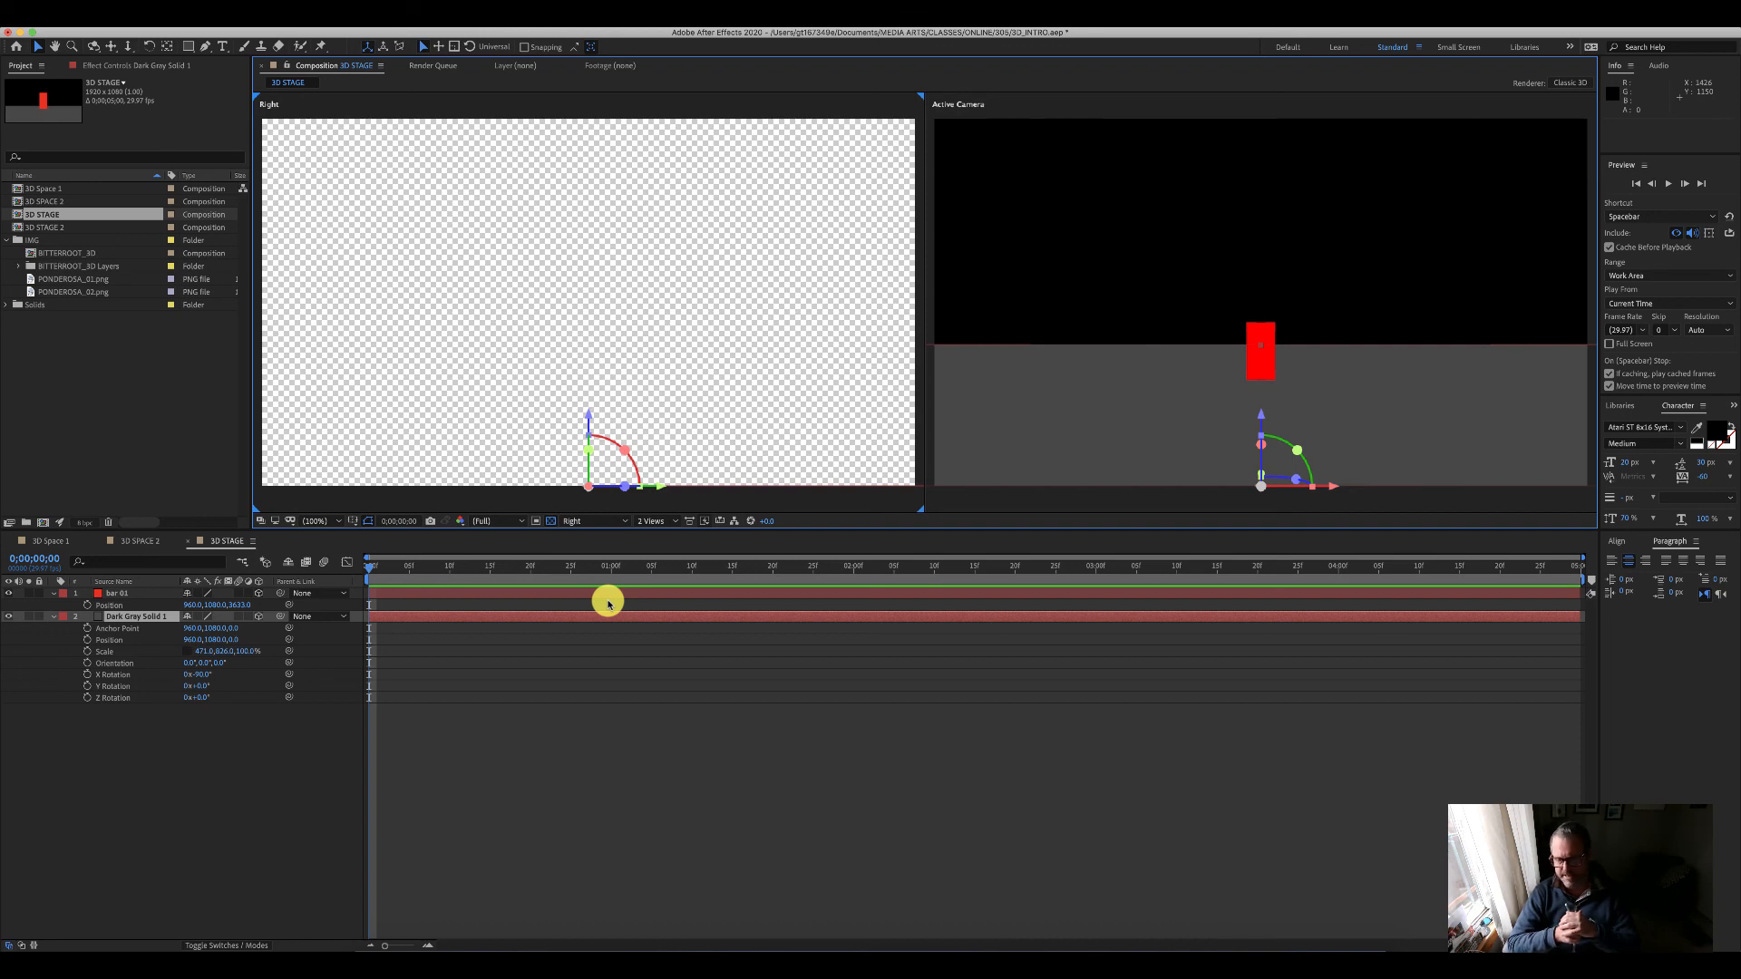
Step: Zoom the Right view out to 25% and pan it so bar 01 and the floor line can be examined side-on
left_click(127, 616)
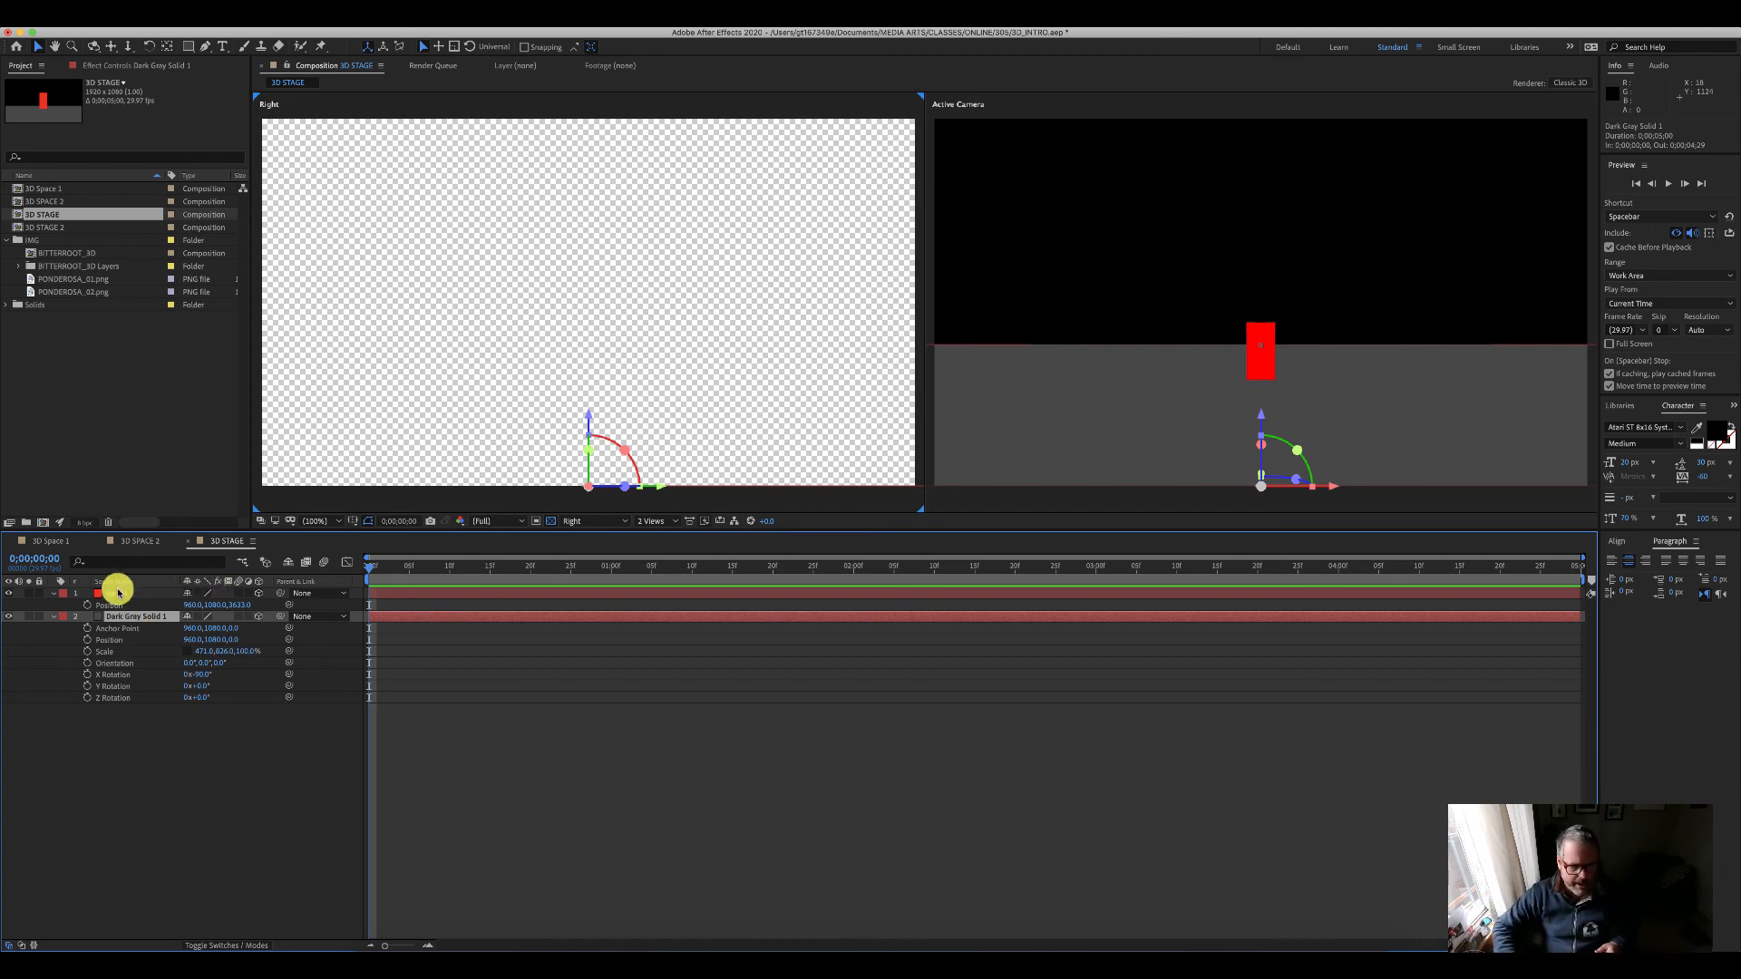
left_click(116, 594)
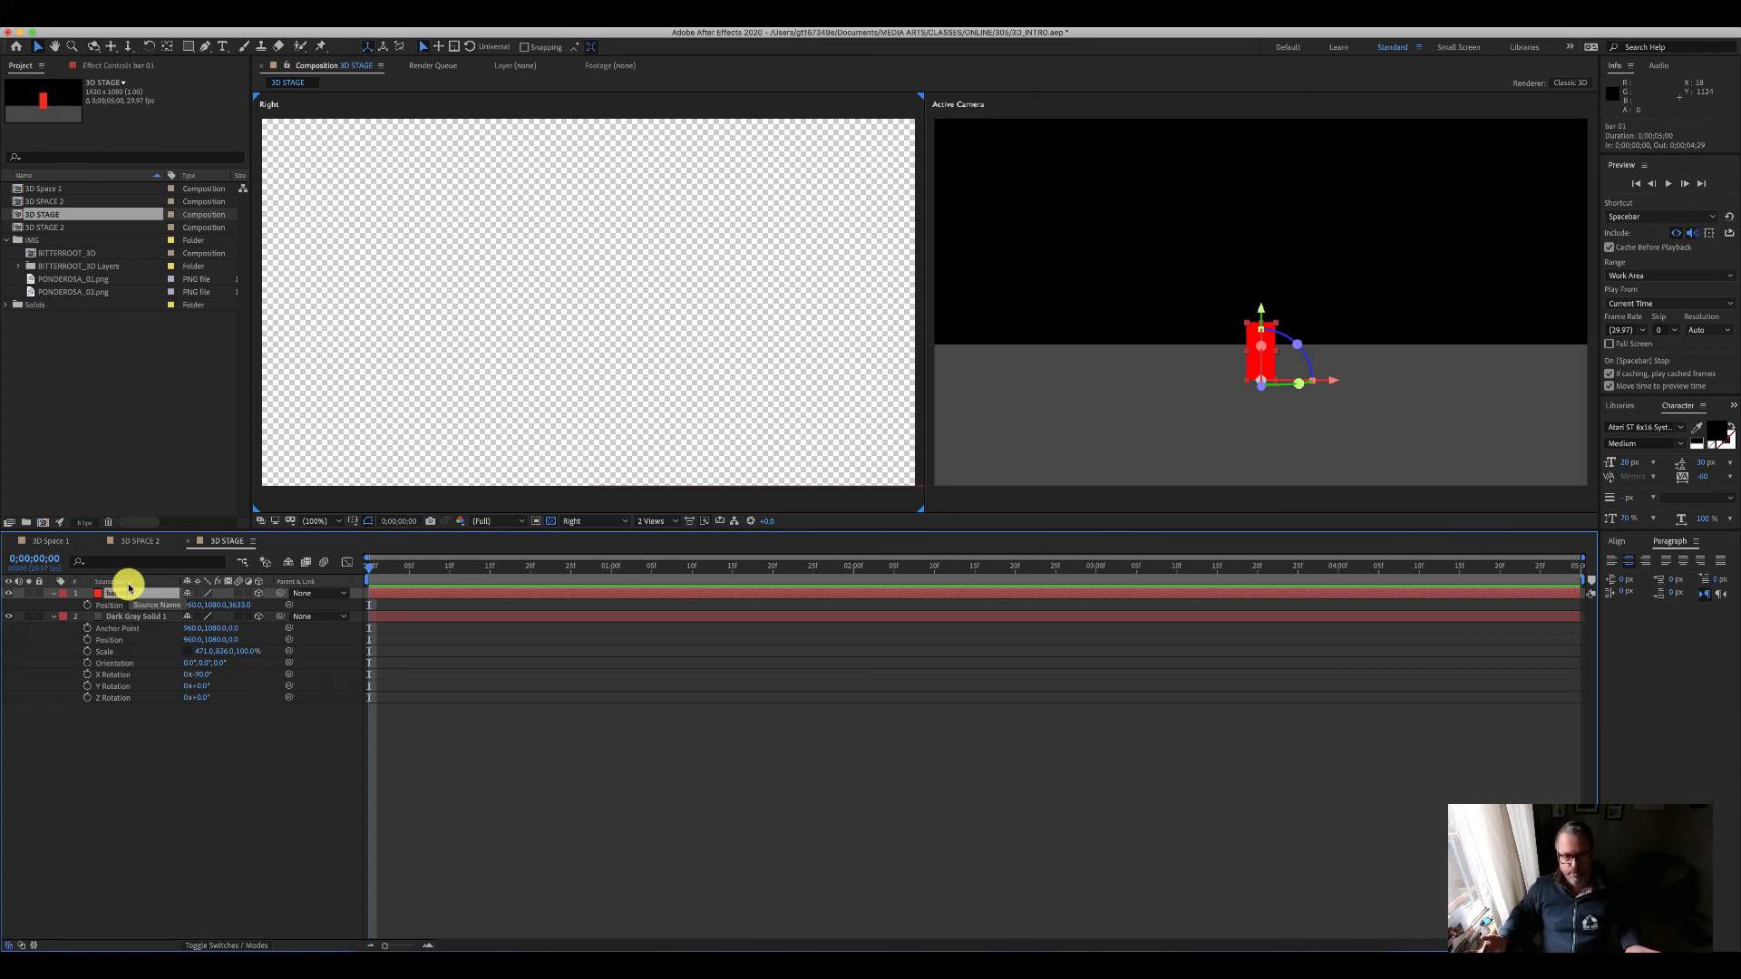
key("comma")
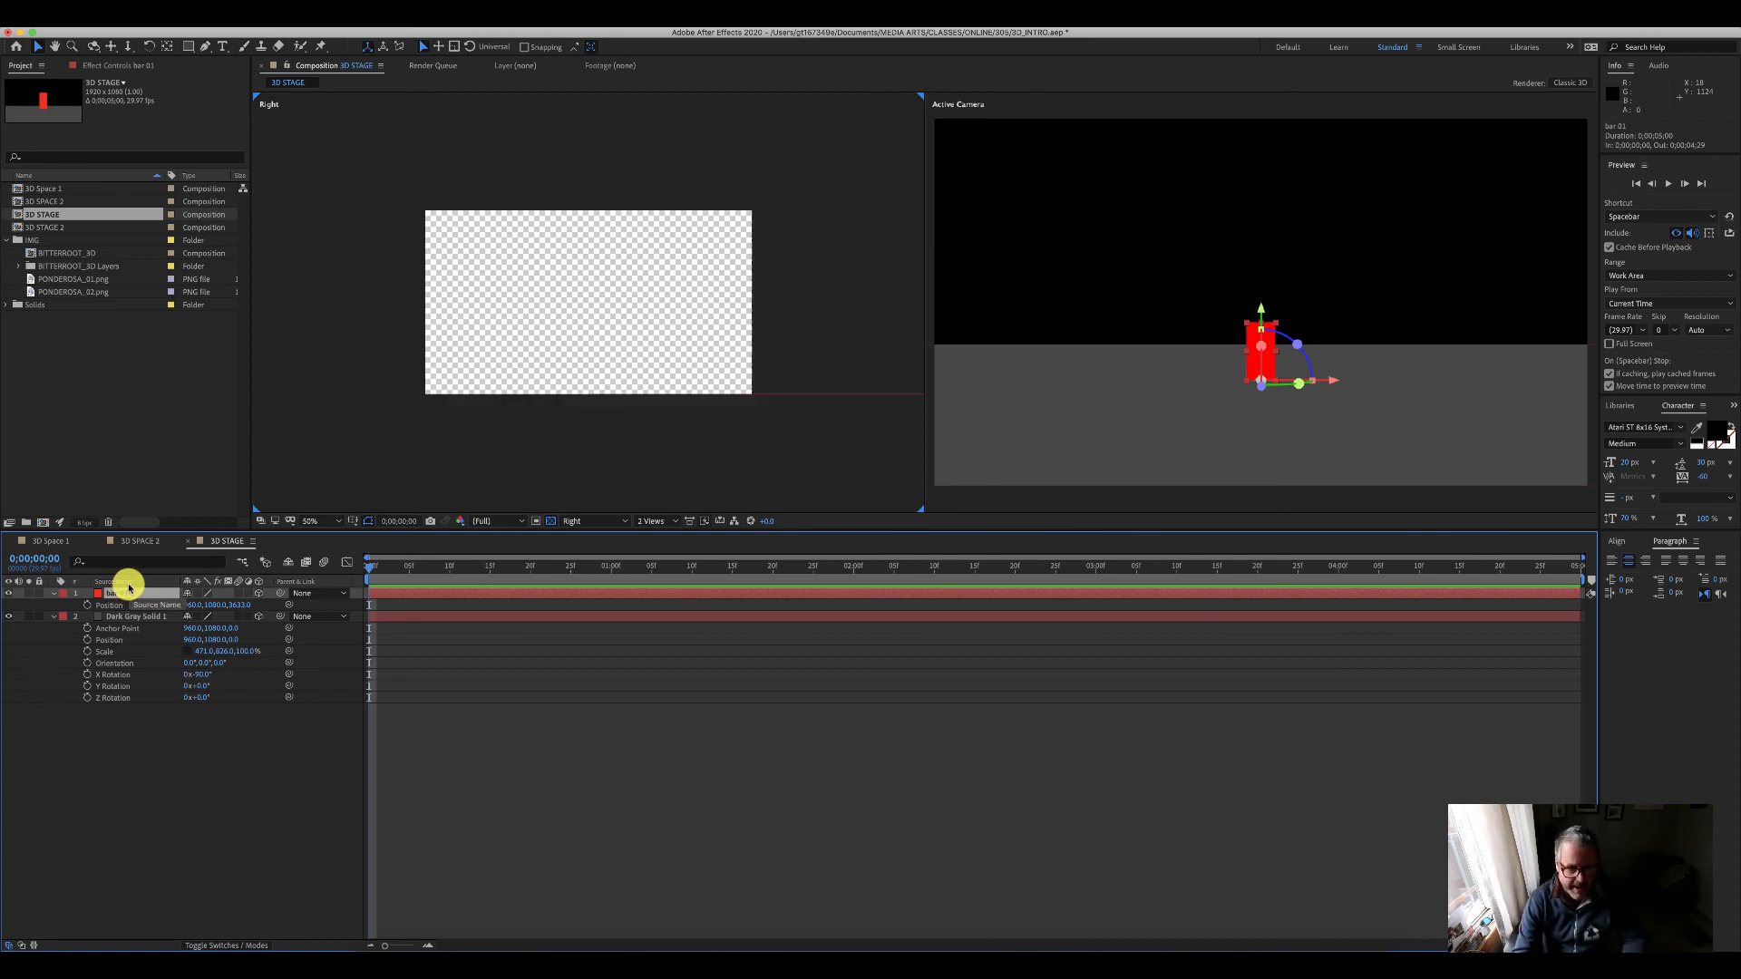
key("comma")
key("h")
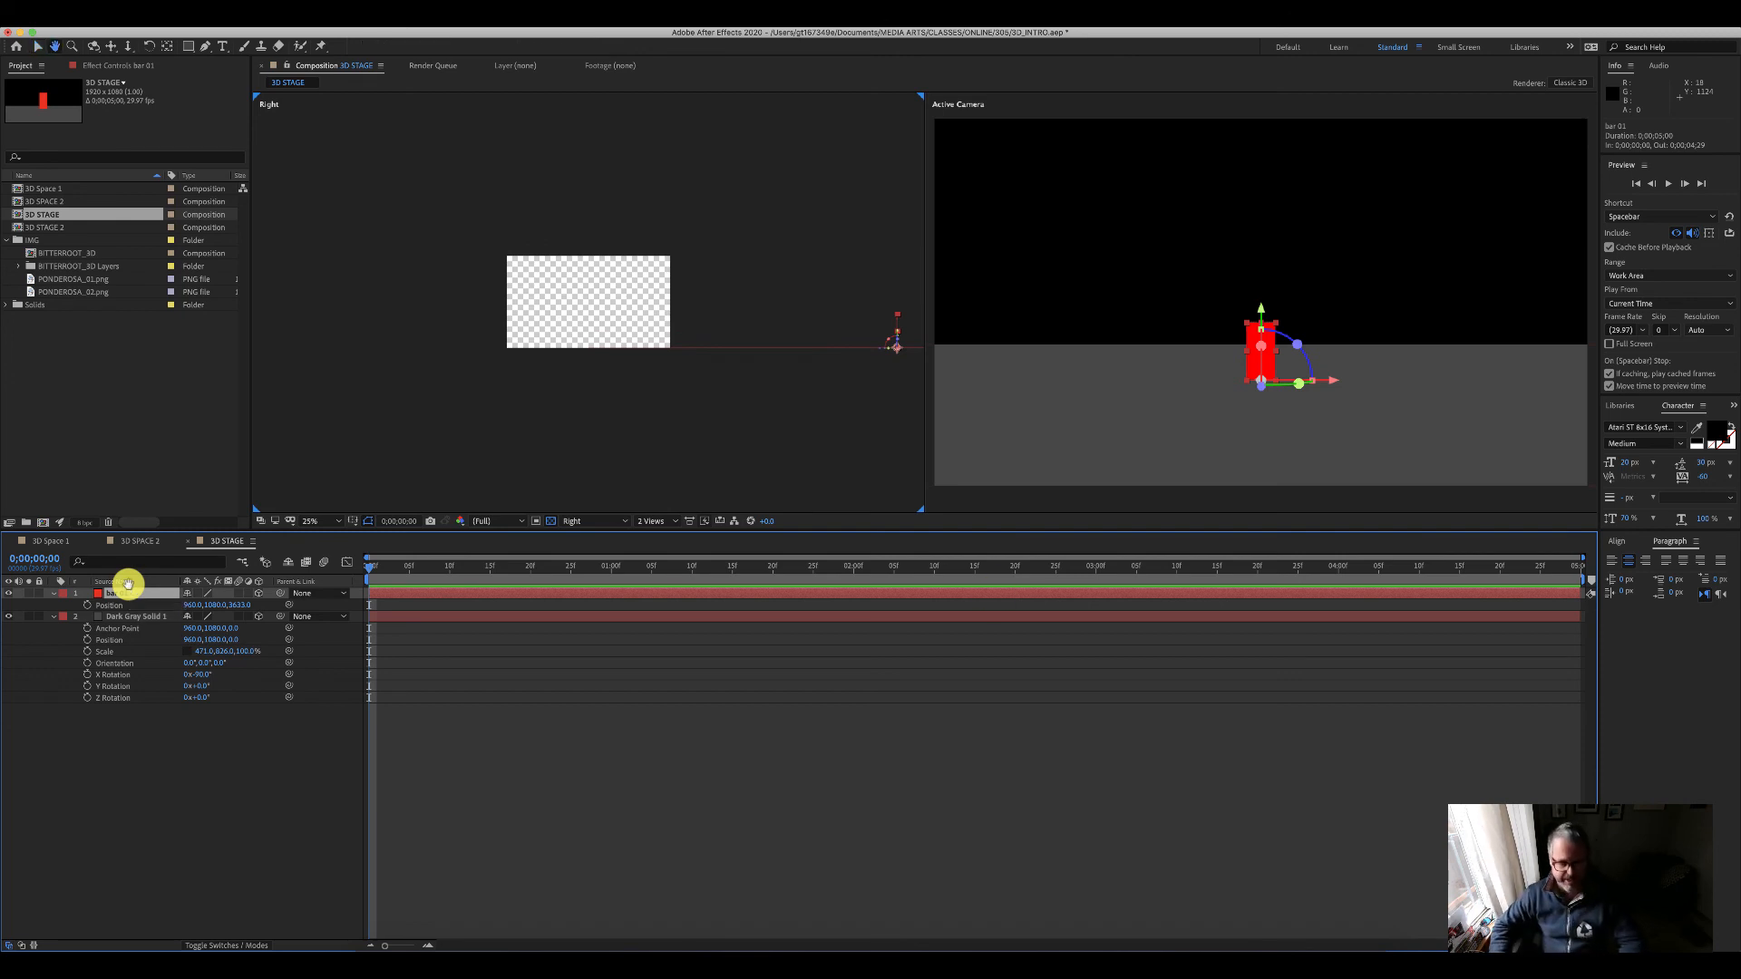
left_click_drag(890, 467, 702, 452)
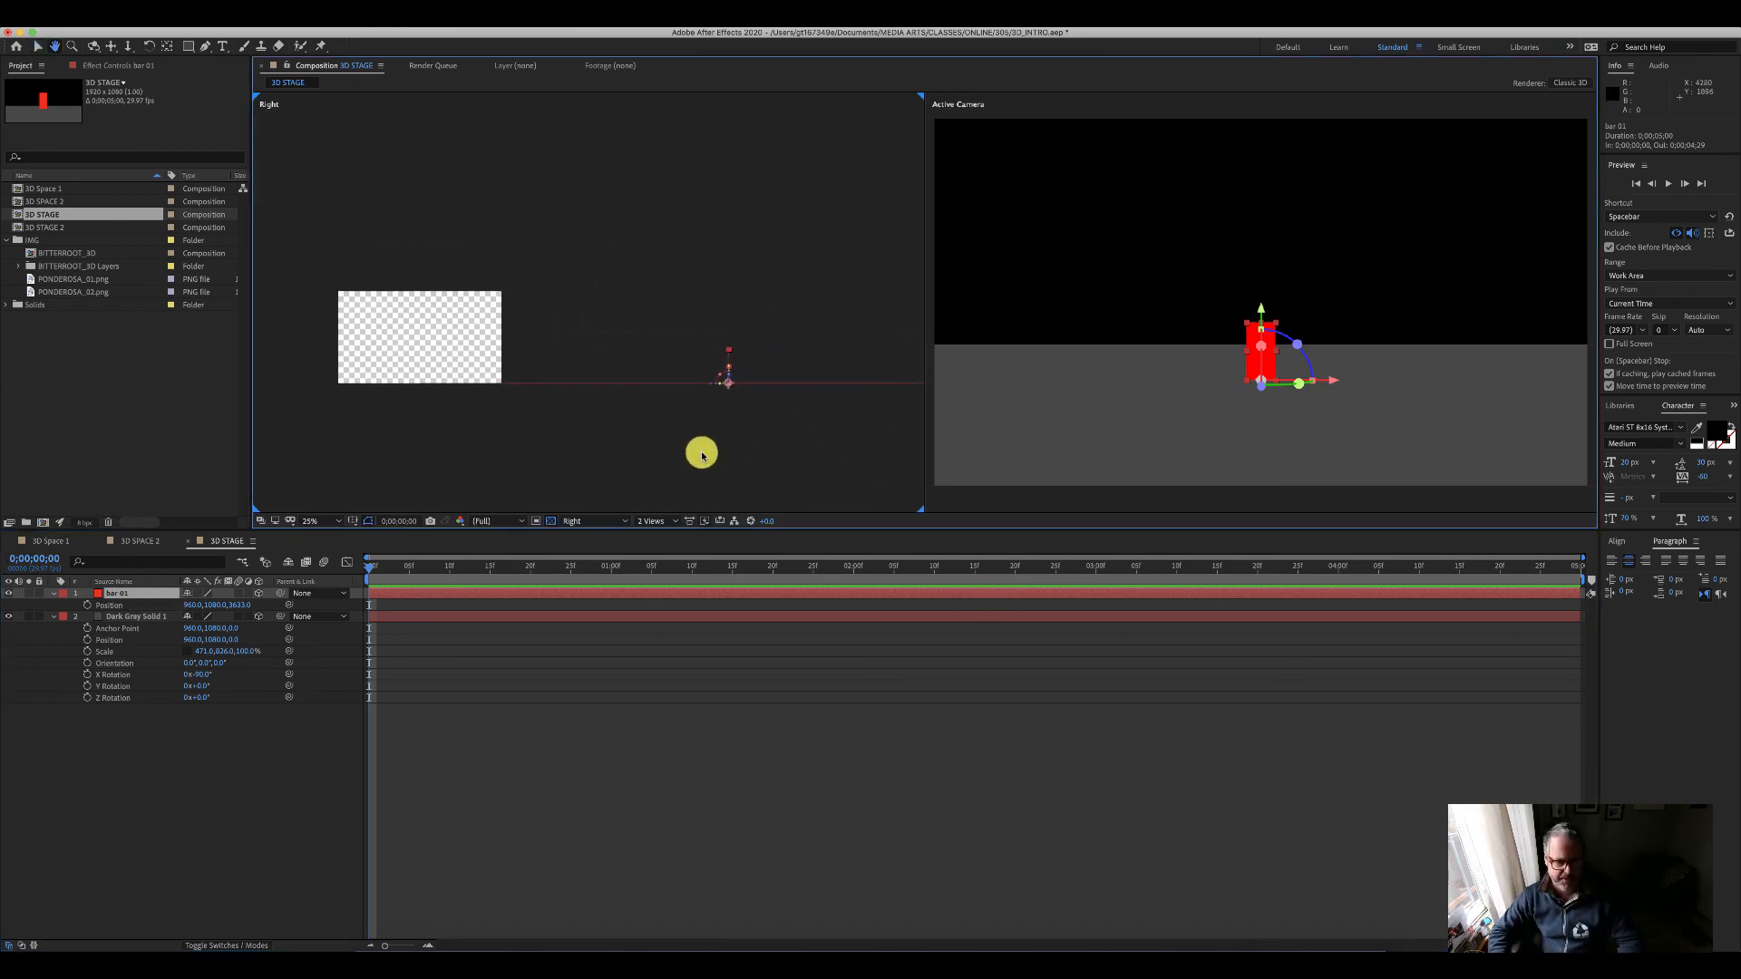
key("v")
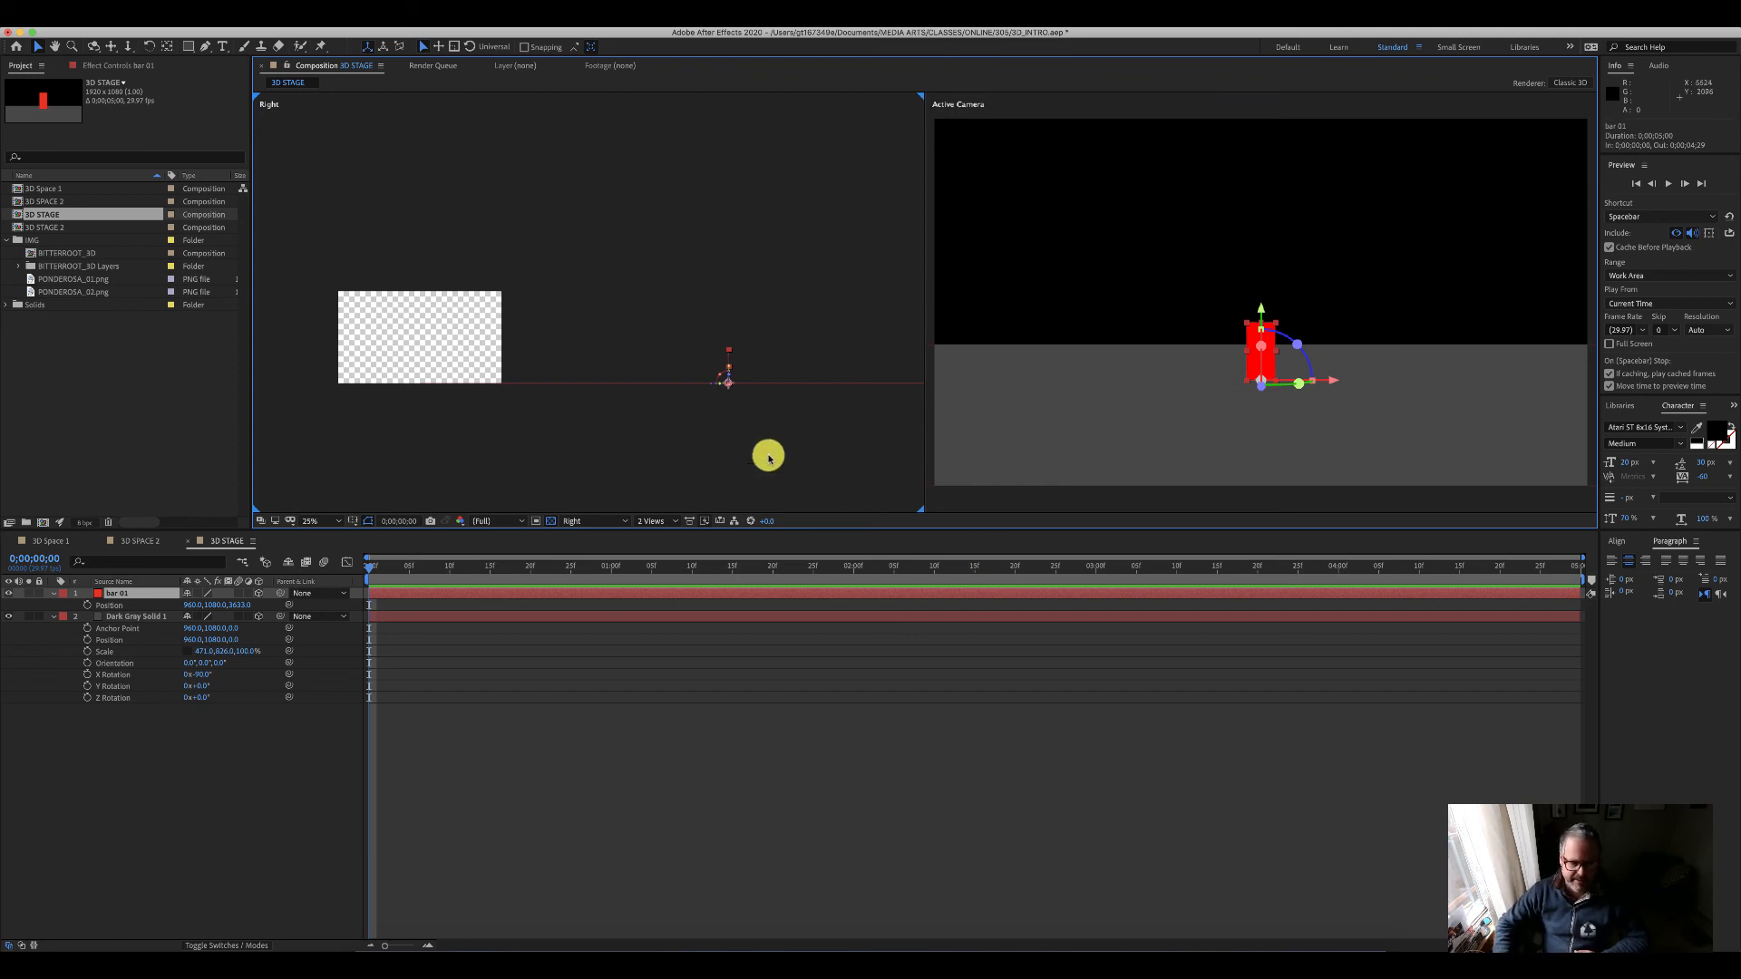
left_click(649, 428)
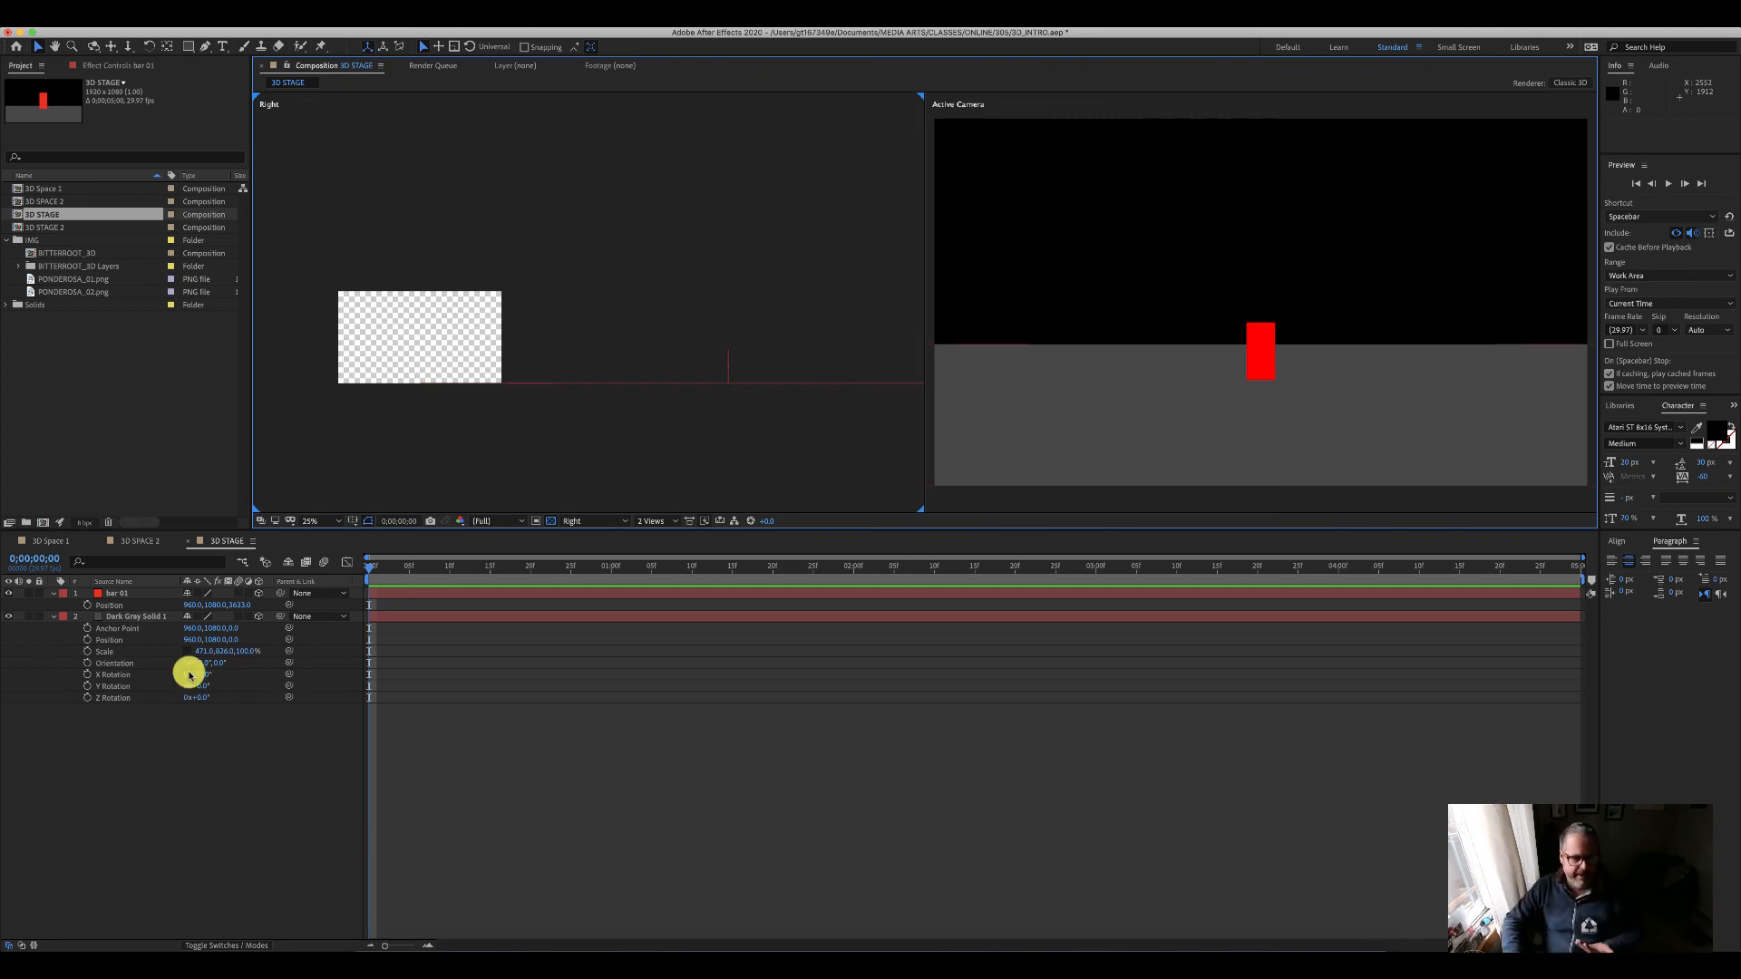
Step: Bring bar 01 forward to a Z Position of about 1900, try -1574, and undo that last move
left_click(117, 593)
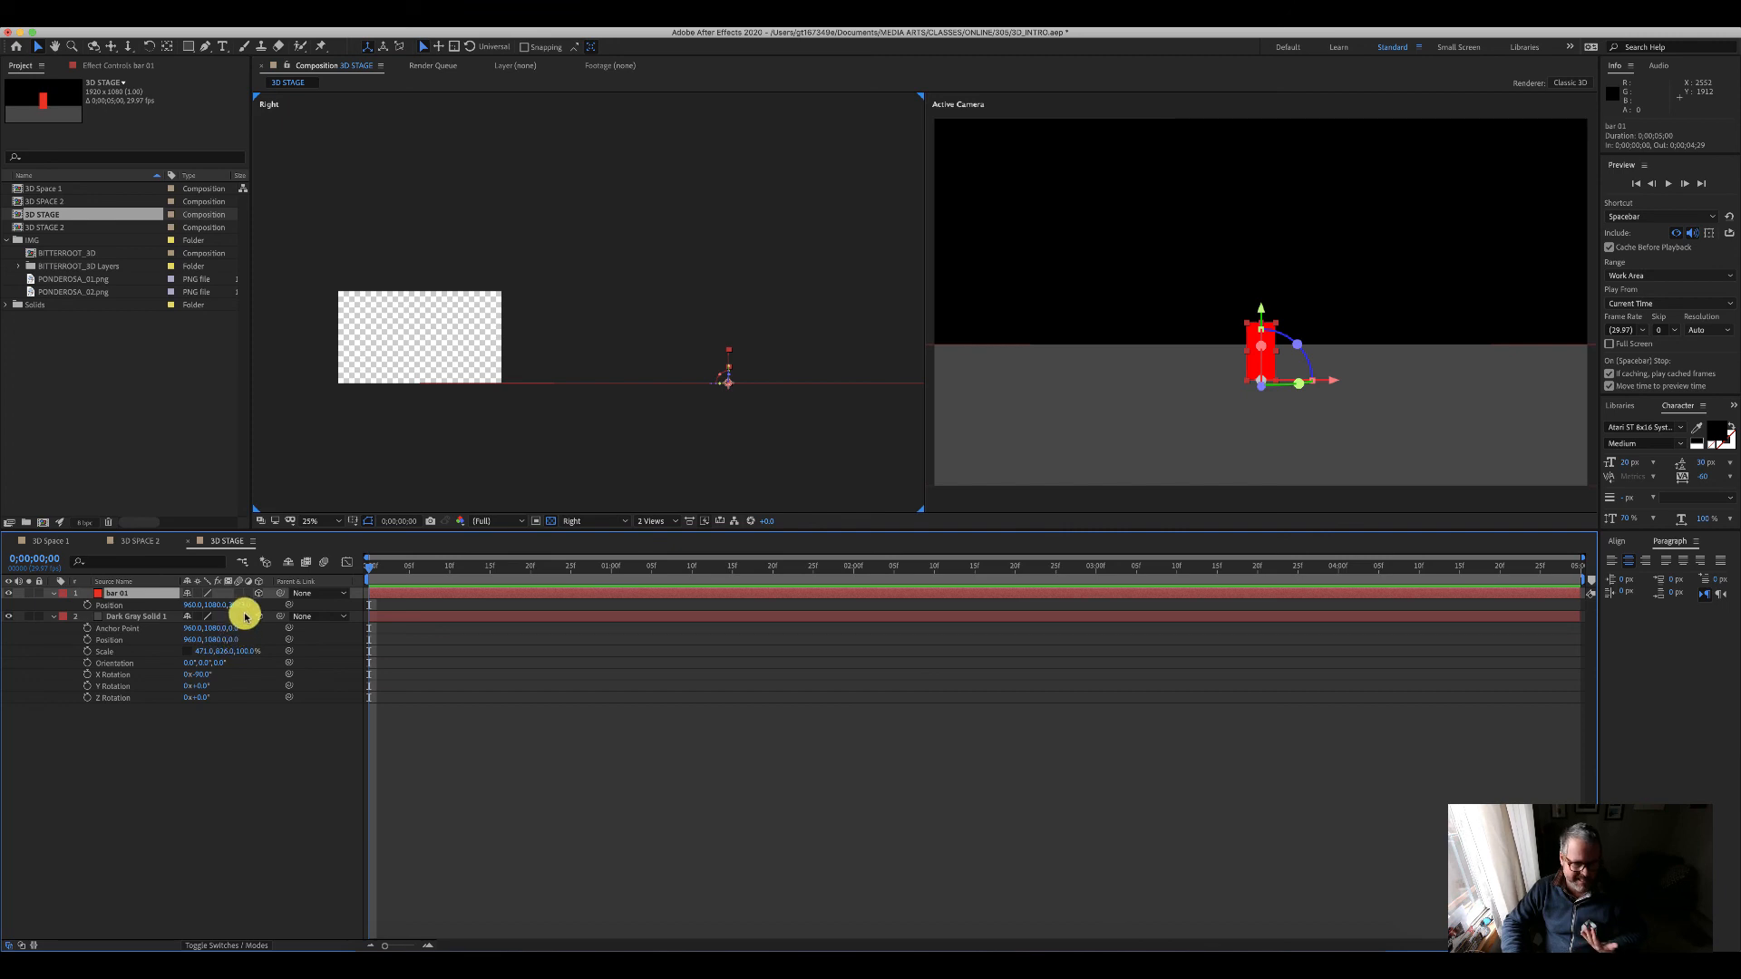
left_click_drag(243, 605, 5, 597)
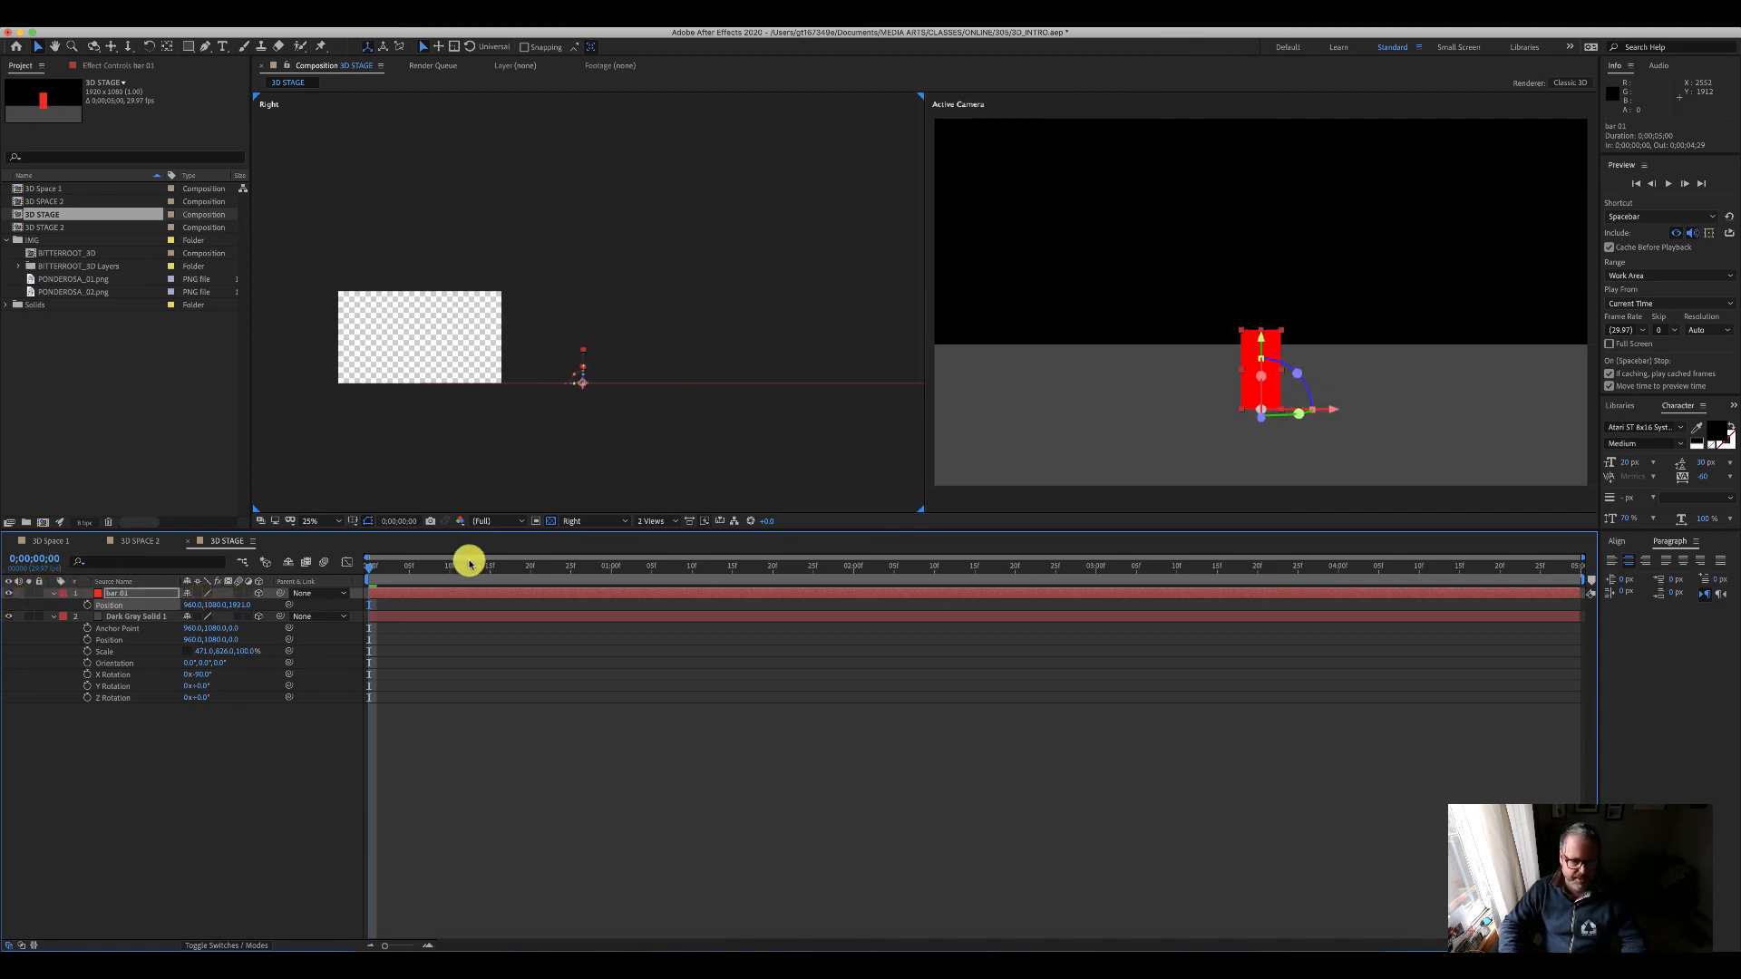
left_click_drag(239, 604, 4, 591)
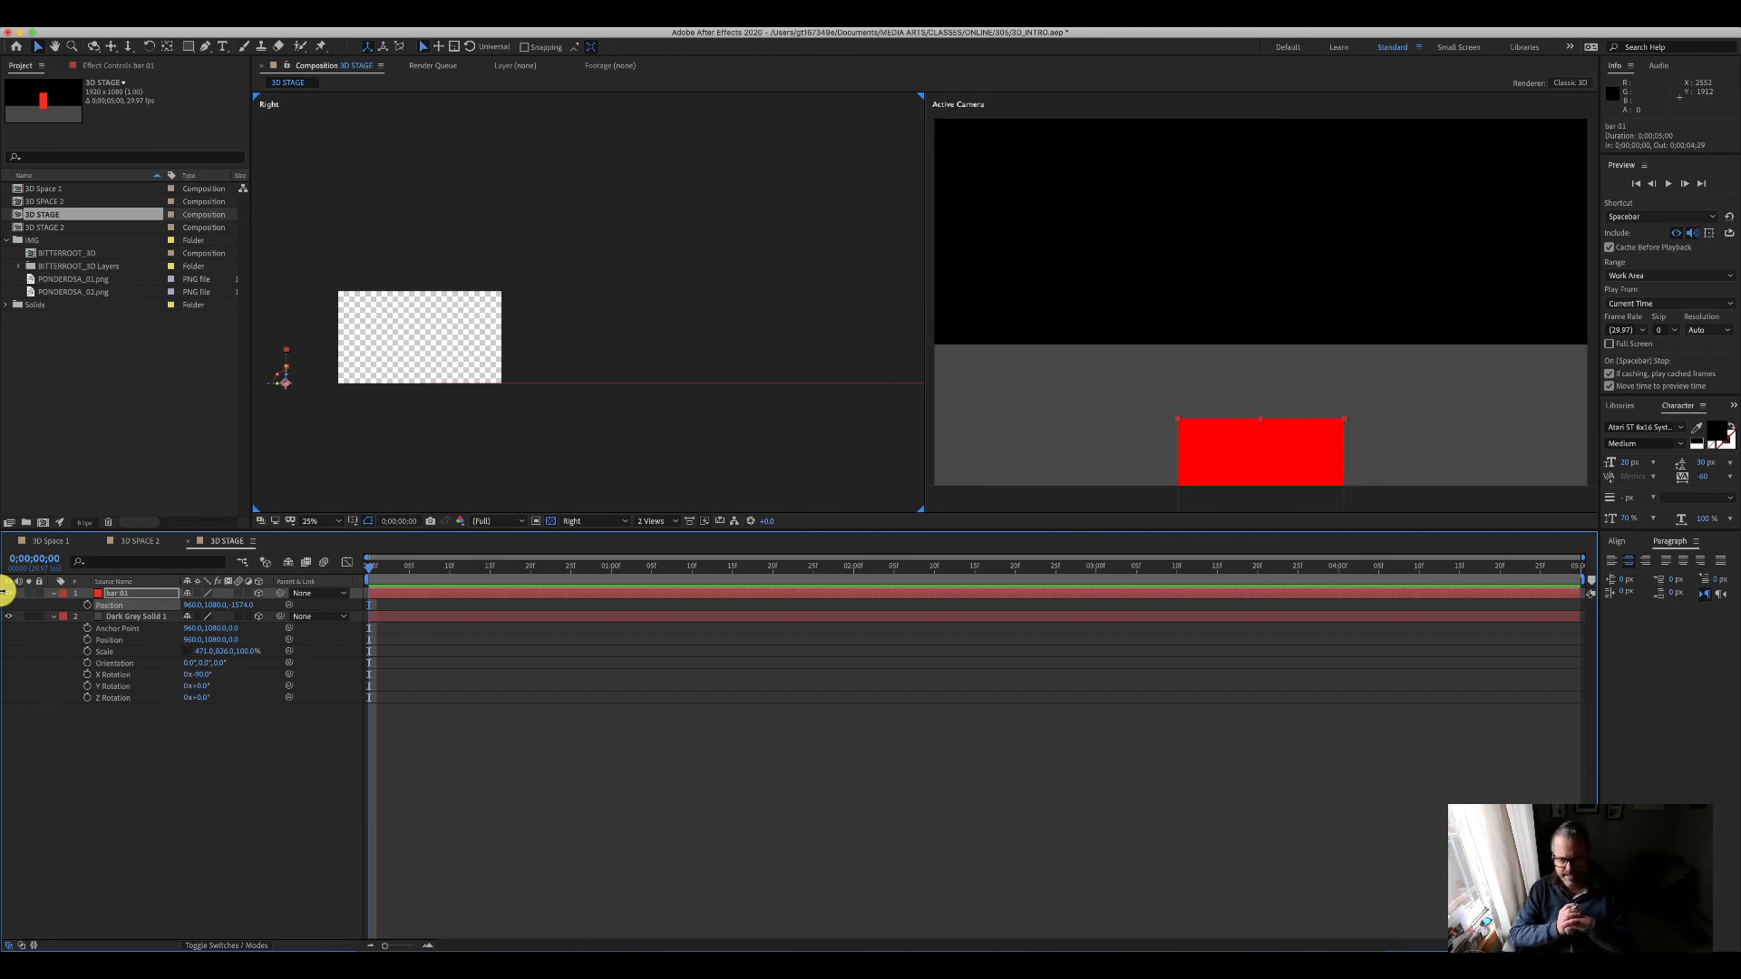
key("super+z")
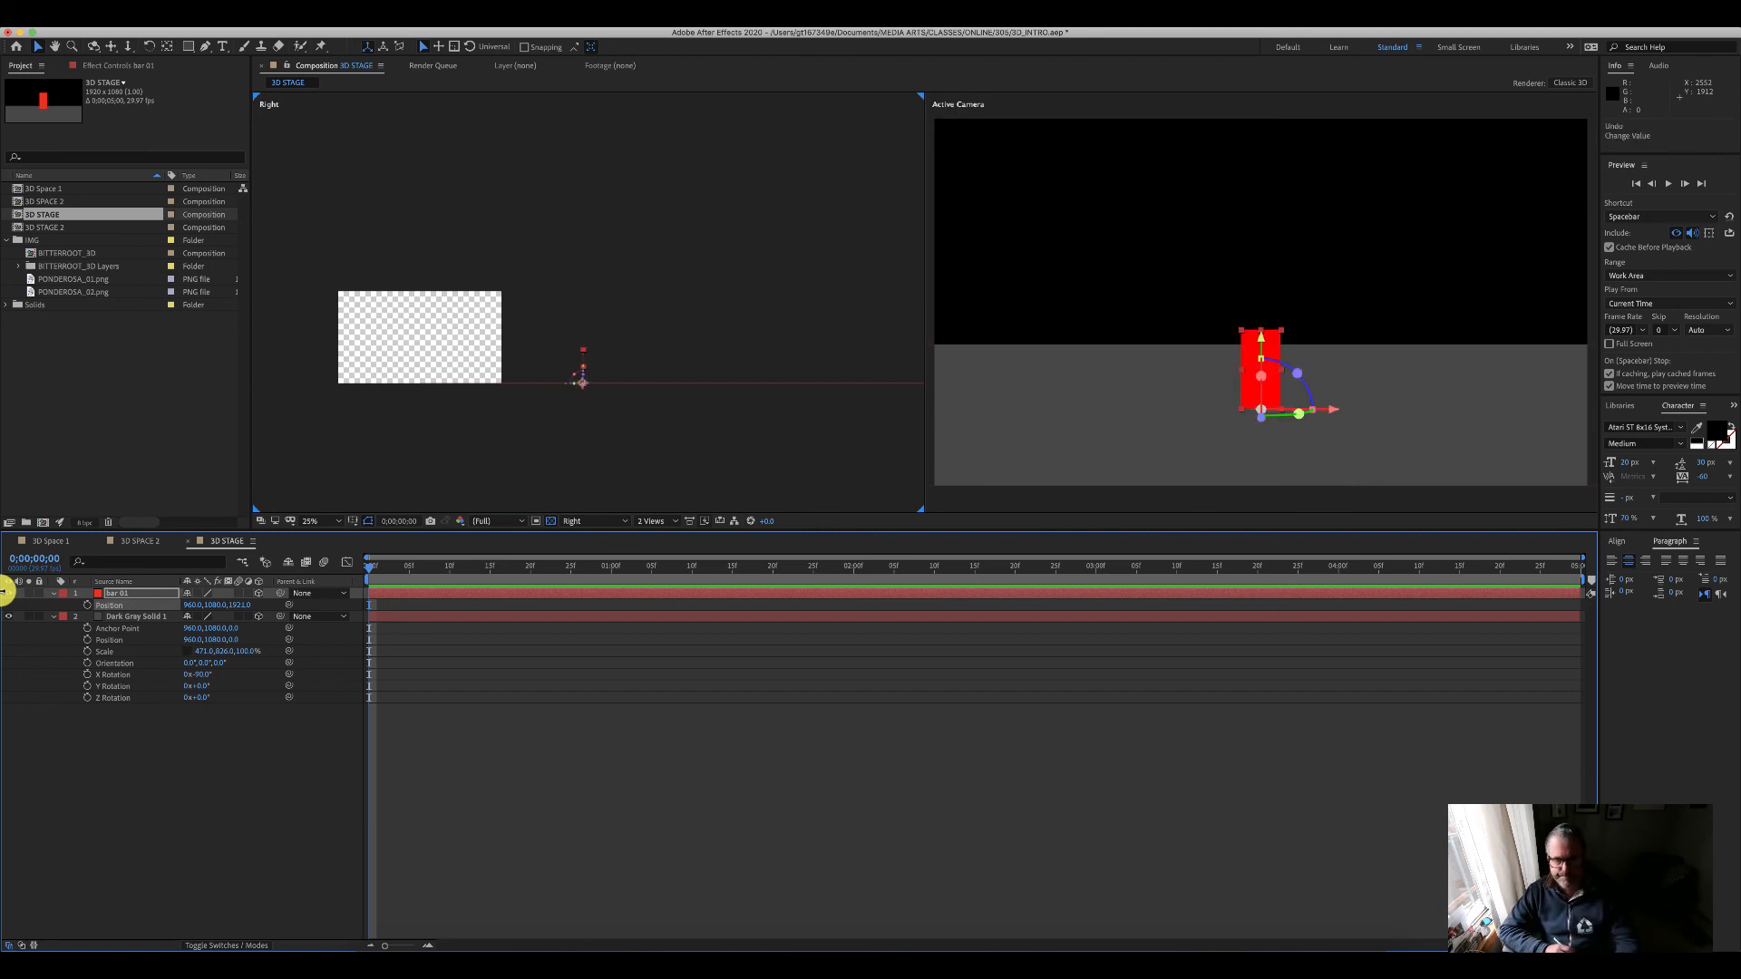